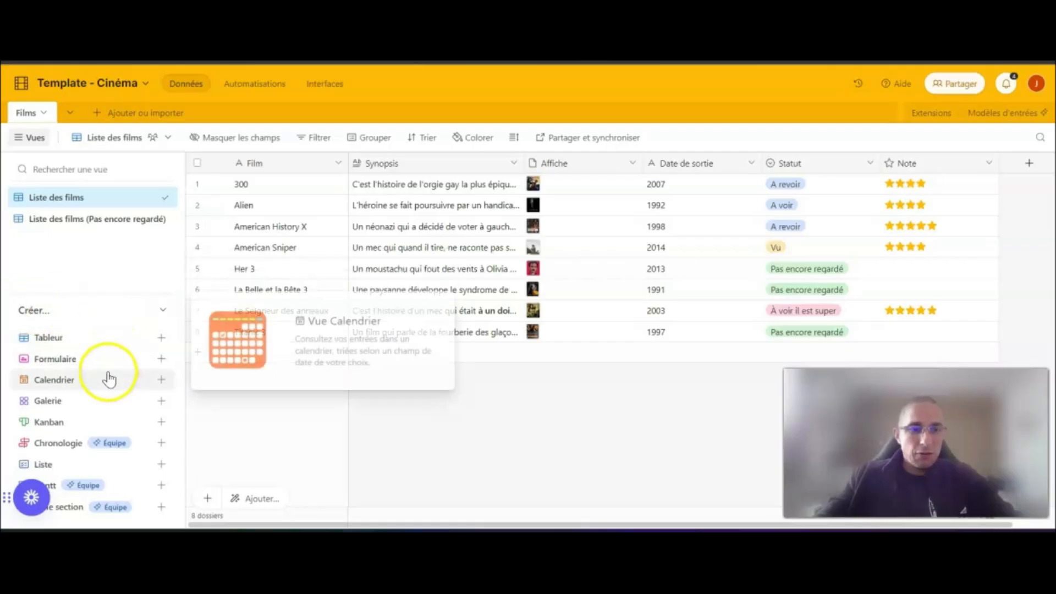
- Examine the descriptions of the view types that can be created for the Films table
{"action": "mouse_move", "coordinate": [104, 400]}
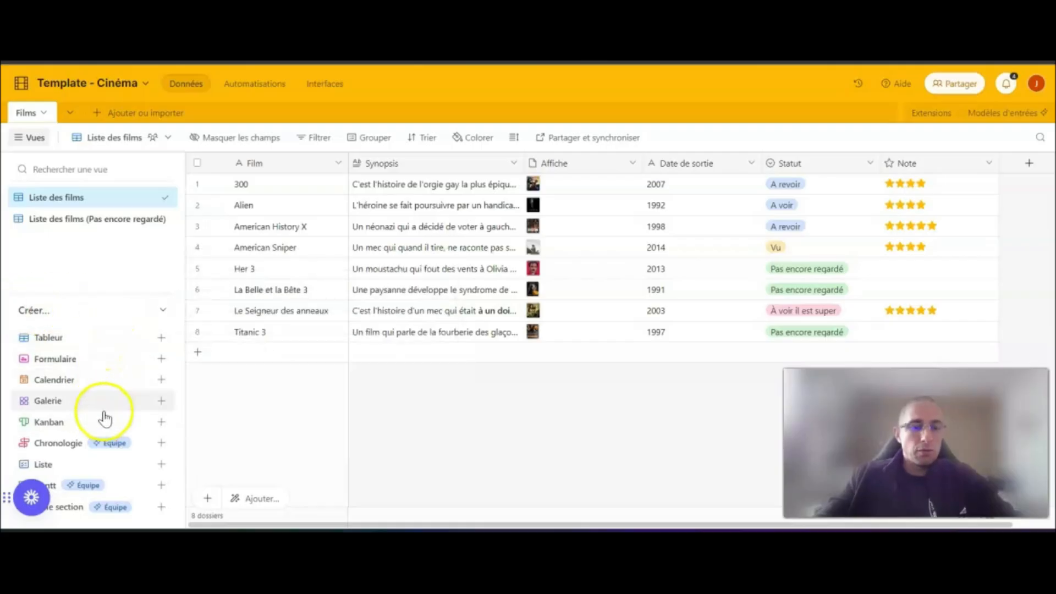
{"action": "mouse_move", "coordinate": [53, 365]}
{"action": "mouse_move", "coordinate": [75, 345]}
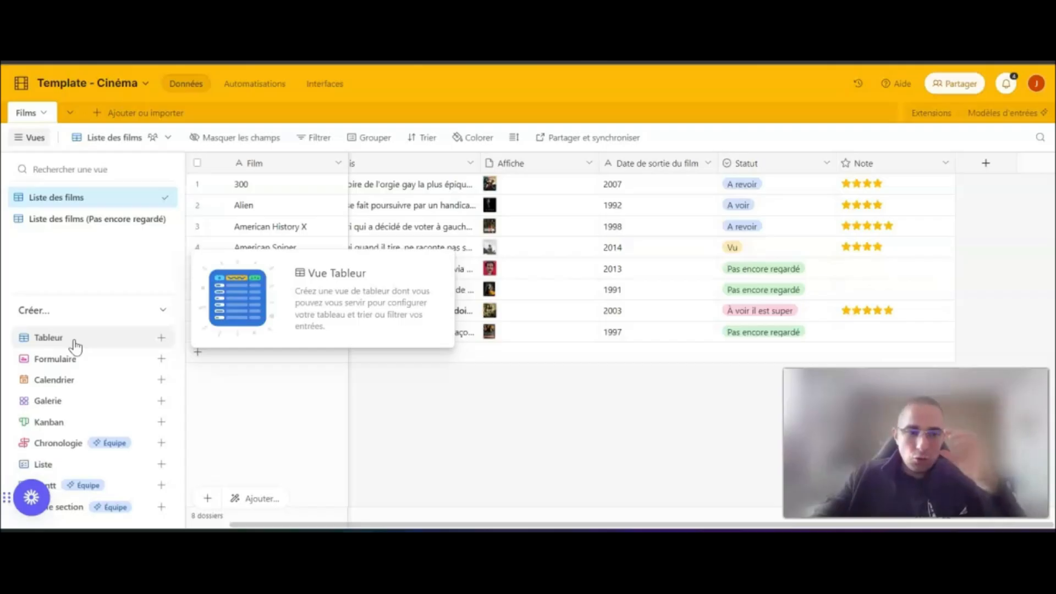
{"action": "mouse_move", "coordinate": [100, 361]}
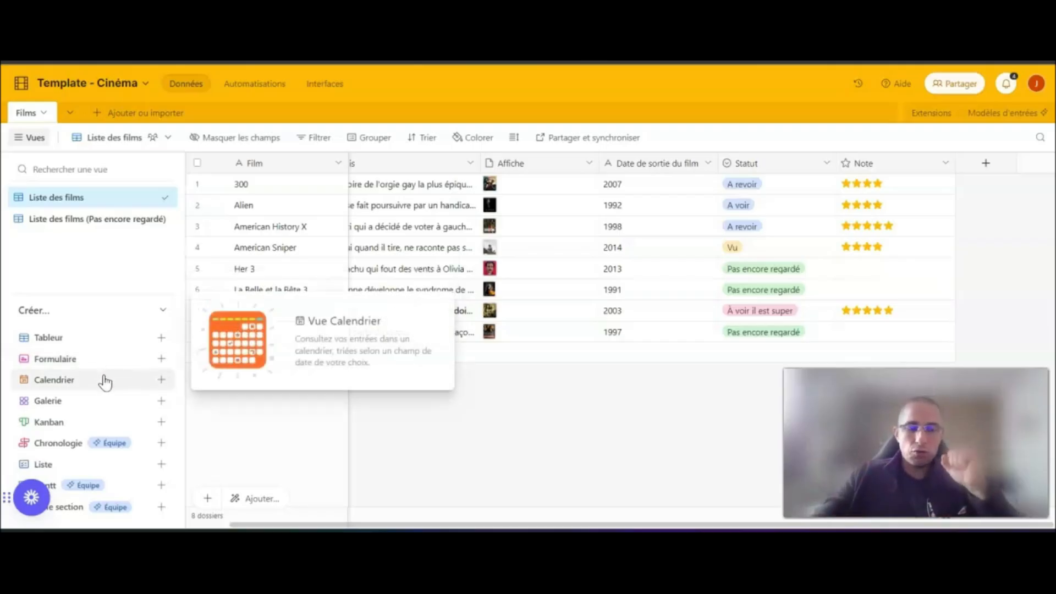
{"action": "left_click", "coordinate": [111, 400]}
{"action": "left_click", "coordinate": [104, 427]}
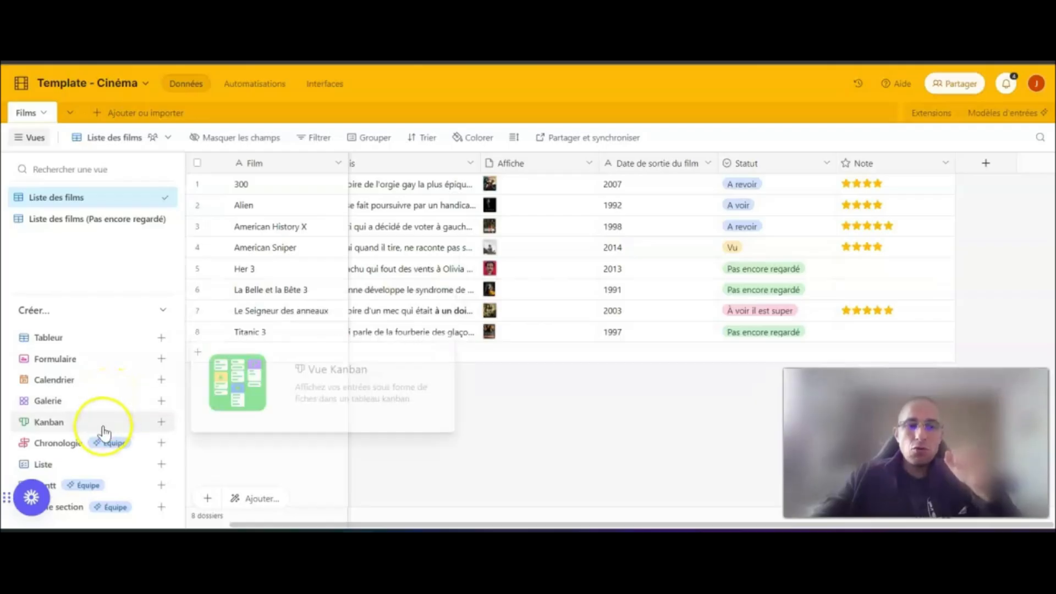
{"action": "mouse_move", "coordinate": [106, 384]}
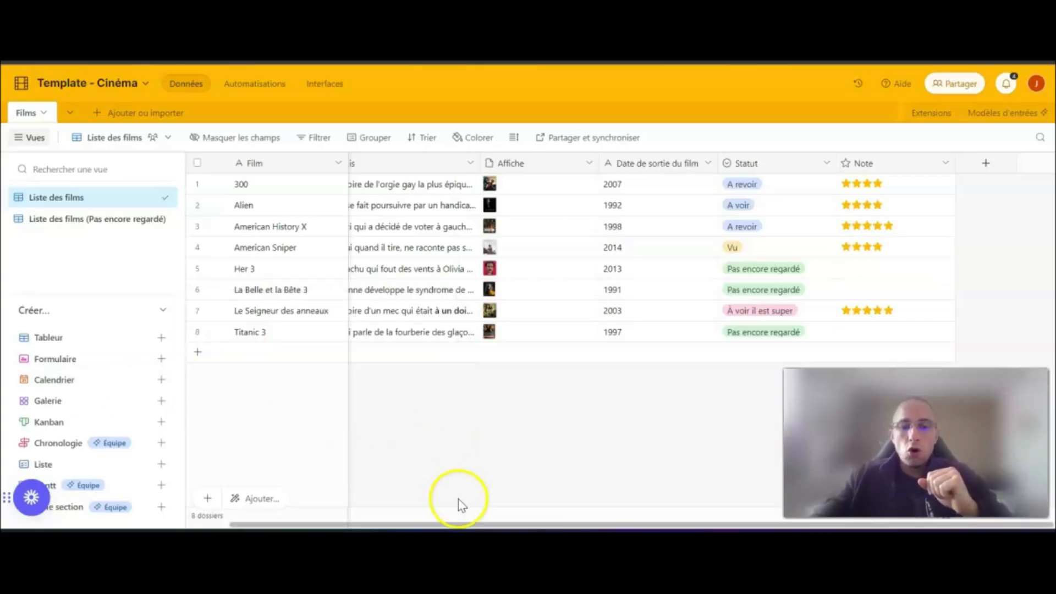
- Try to create a collaborative calendar view named "Calendrier de sortie des films", backing out when asked for a date field
{"action": "left_click_drag", "start_coordinate": [469, 524], "coordinate": [338, 522]}
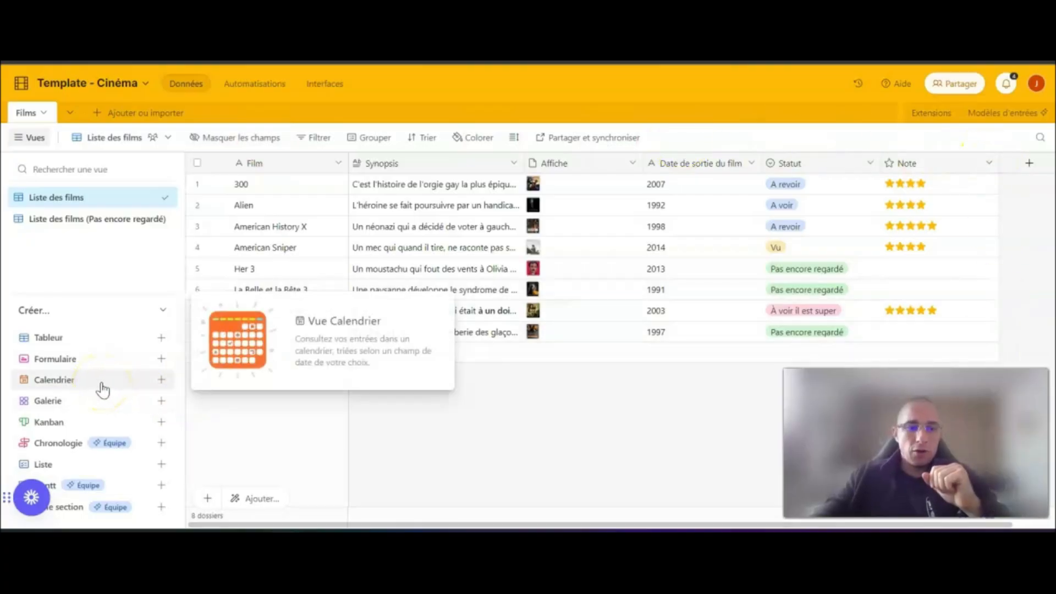
{"action": "left_click", "coordinate": [161, 384]}
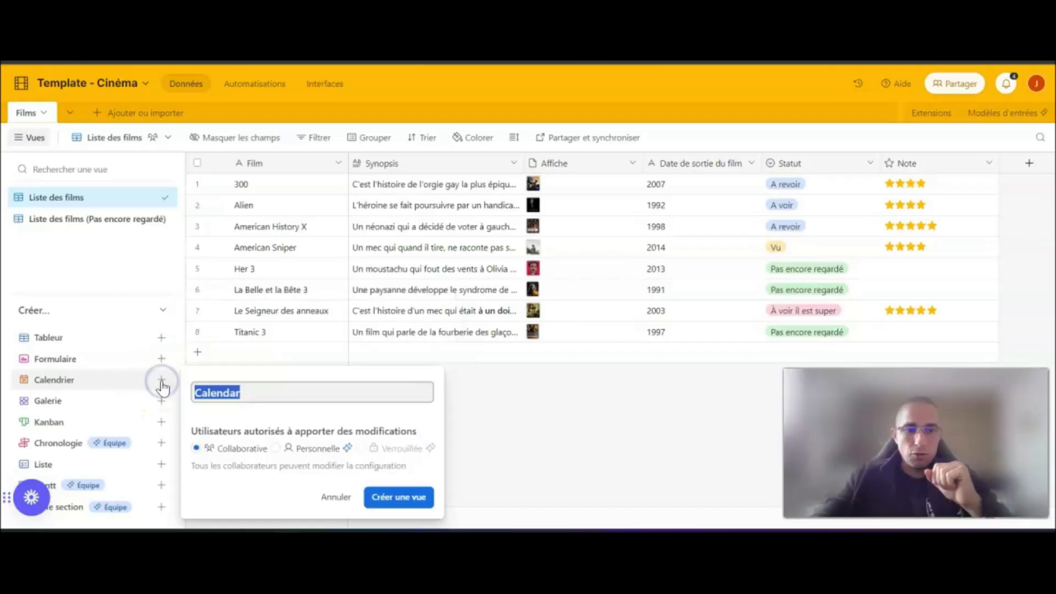
{"action": "left_click", "coordinate": [263, 391]}
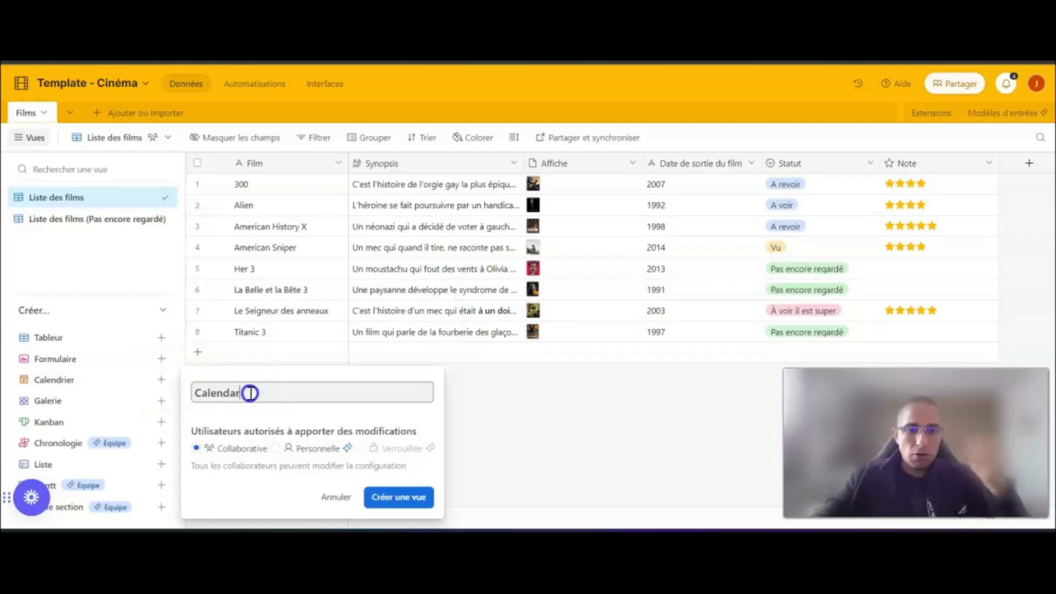
{"action": "left_click_drag", "start_coordinate": [270, 392], "coordinate": [192, 402]}
{"action": "type", "text": "Cl"}
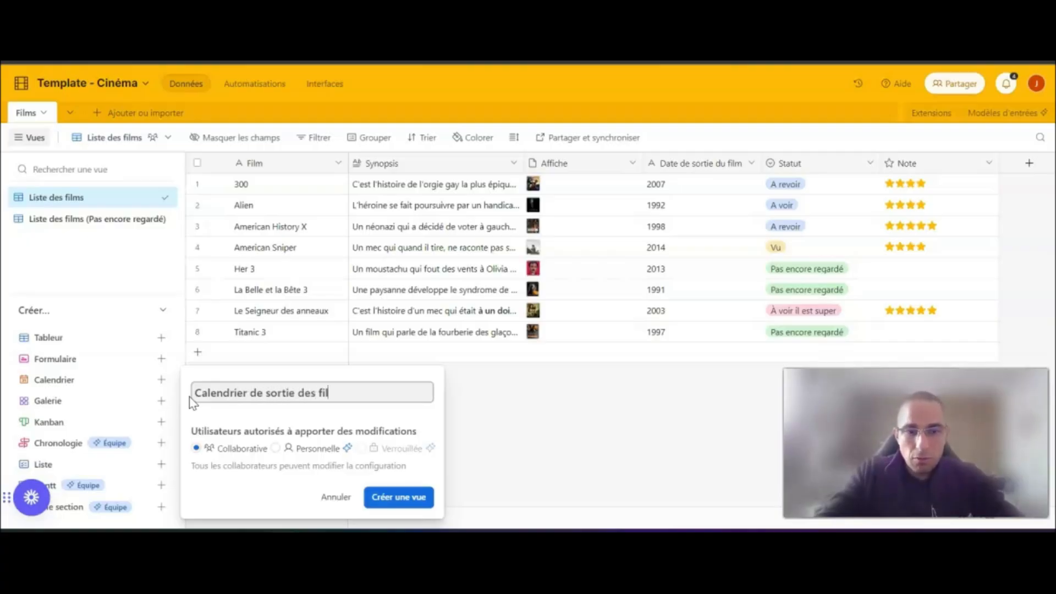
{"action": "type", "text": "s"}
{"action": "left_click", "coordinate": [400, 497]}
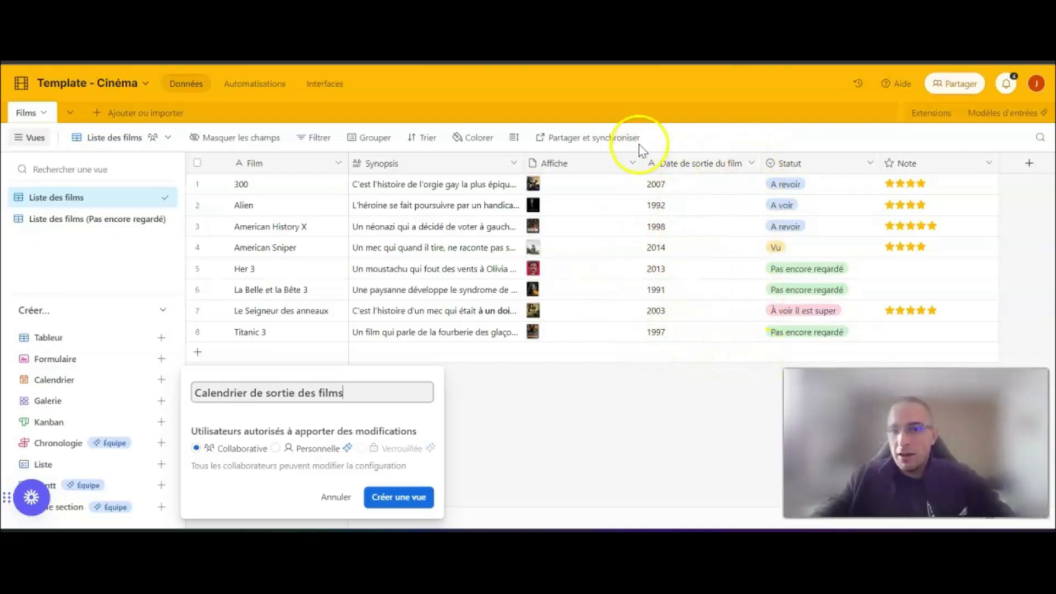
{"action": "left_click", "coordinate": [398, 497]}
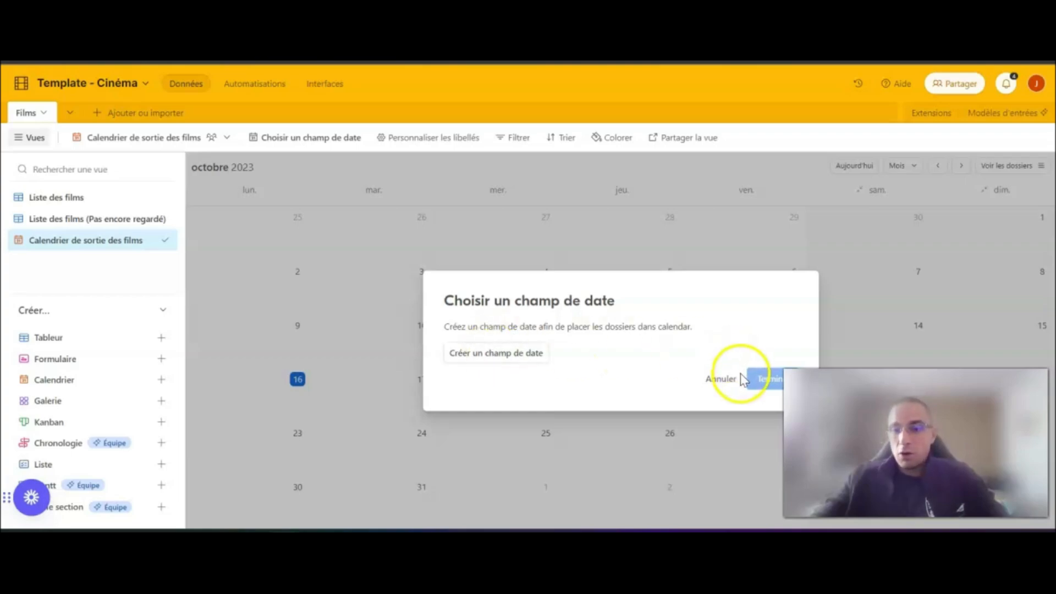
{"action": "left_click", "coordinate": [720, 379]}
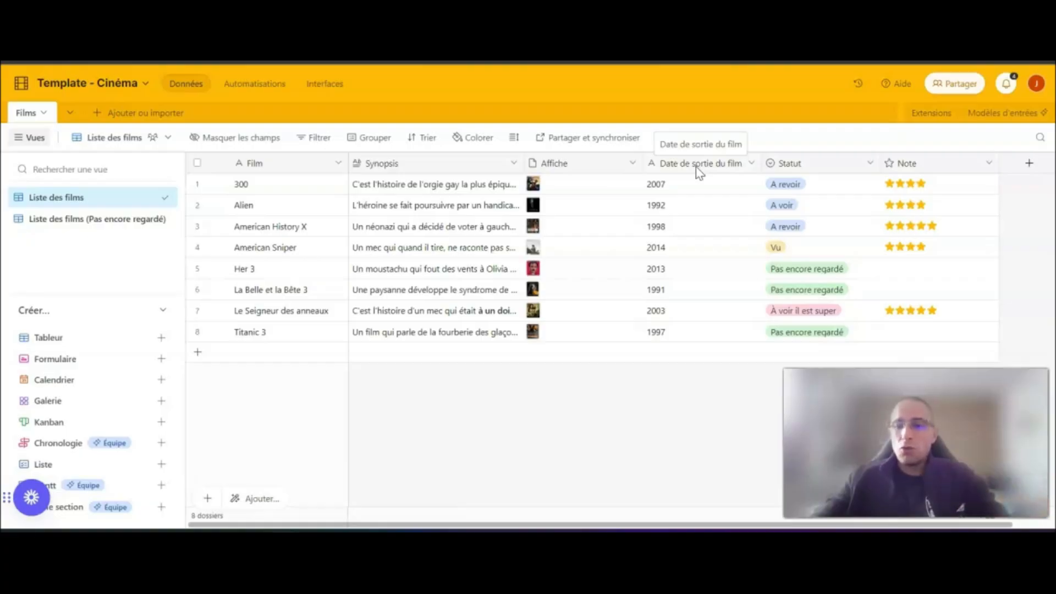
- Convert the "Date de sortie du film" field to the Date type with the Friendly date format
{"action": "double_click", "coordinate": [694, 163]}
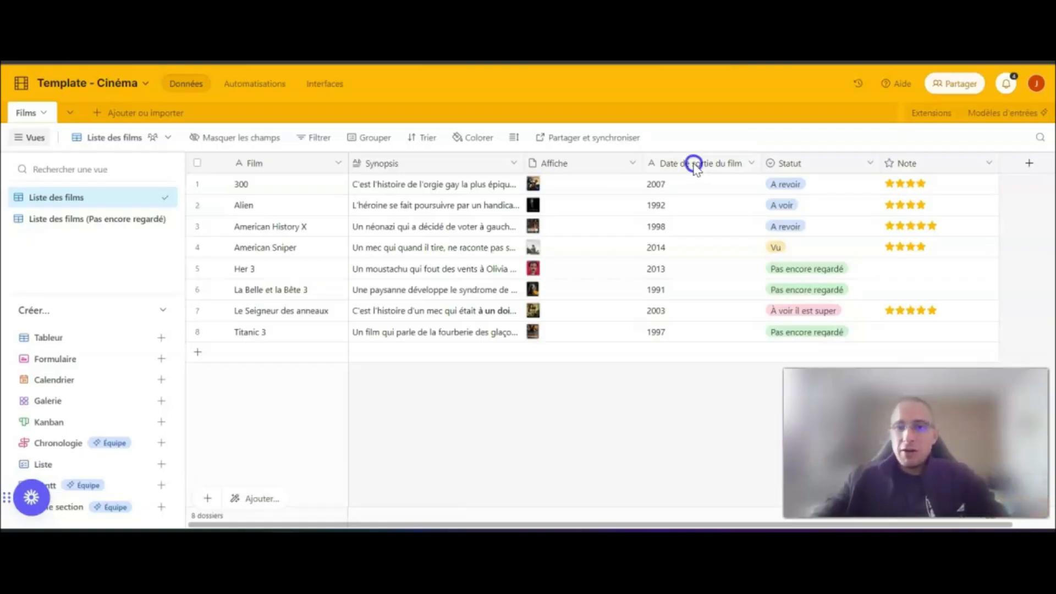
{"action": "left_click", "coordinate": [594, 192]}
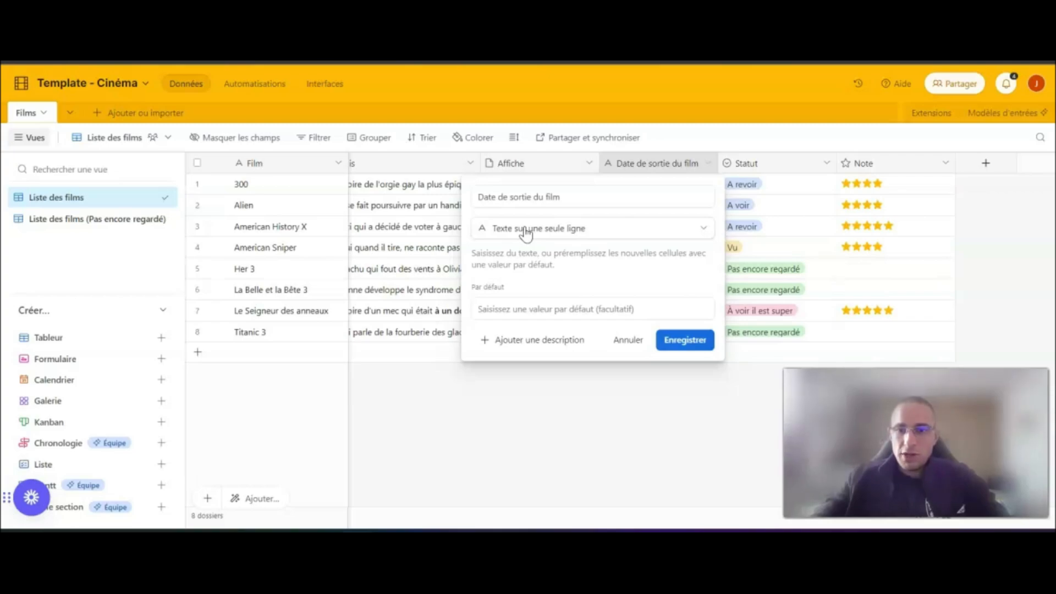
{"action": "left_click", "coordinate": [527, 233]}
{"action": "scroll", "coordinate": [546, 311], "scroll_direction": "down", "scroll_amount": 3}
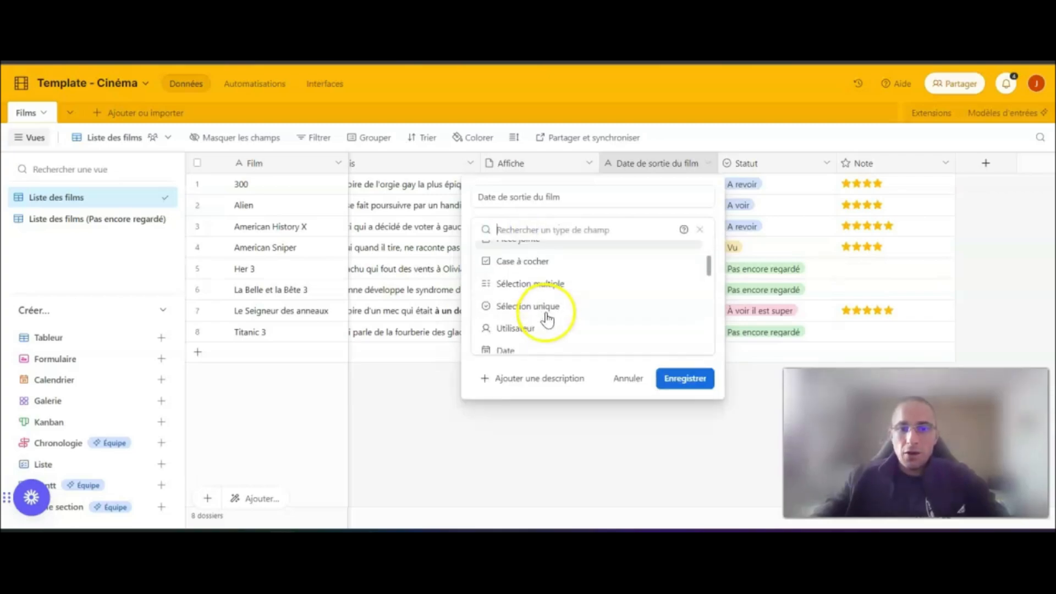
{"action": "scroll", "coordinate": [606, 304], "scroll_direction": "down", "scroll_amount": 2}
{"action": "left_click", "coordinate": [525, 271]}
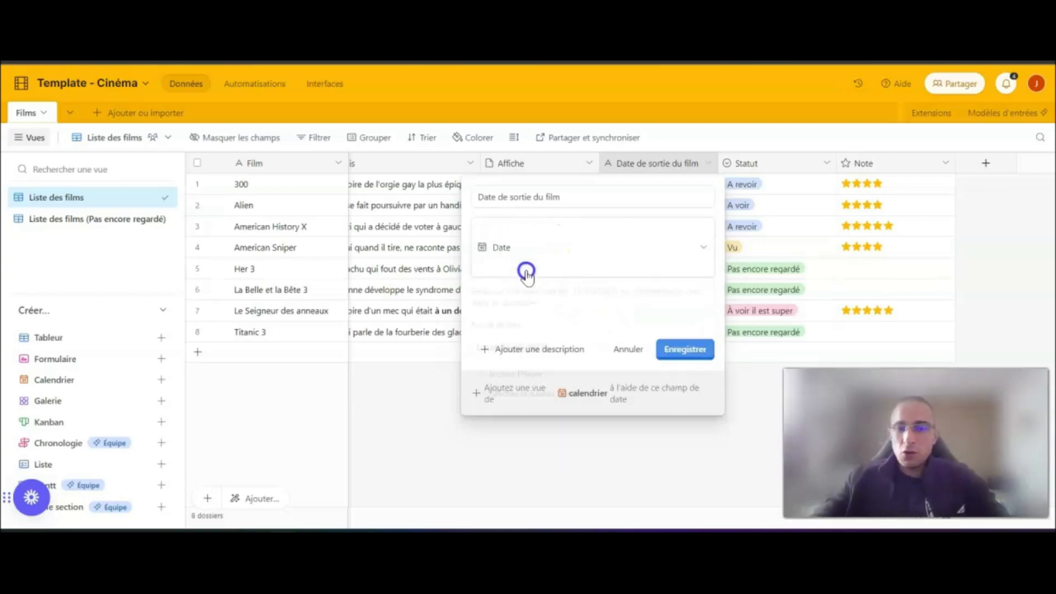
{"action": "left_click", "coordinate": [522, 309]}
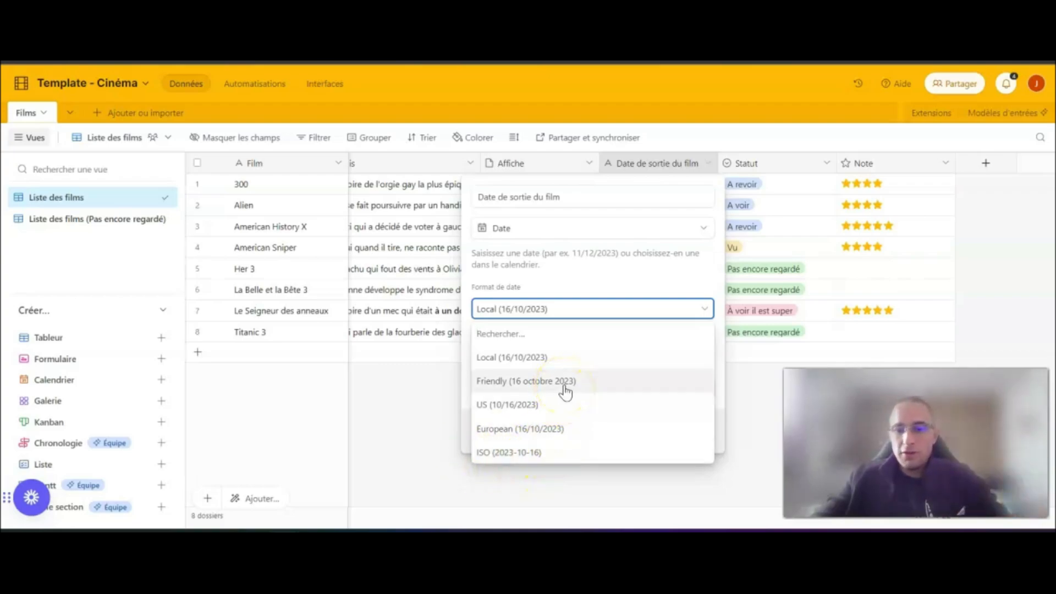
{"action": "left_click", "coordinate": [514, 385]}
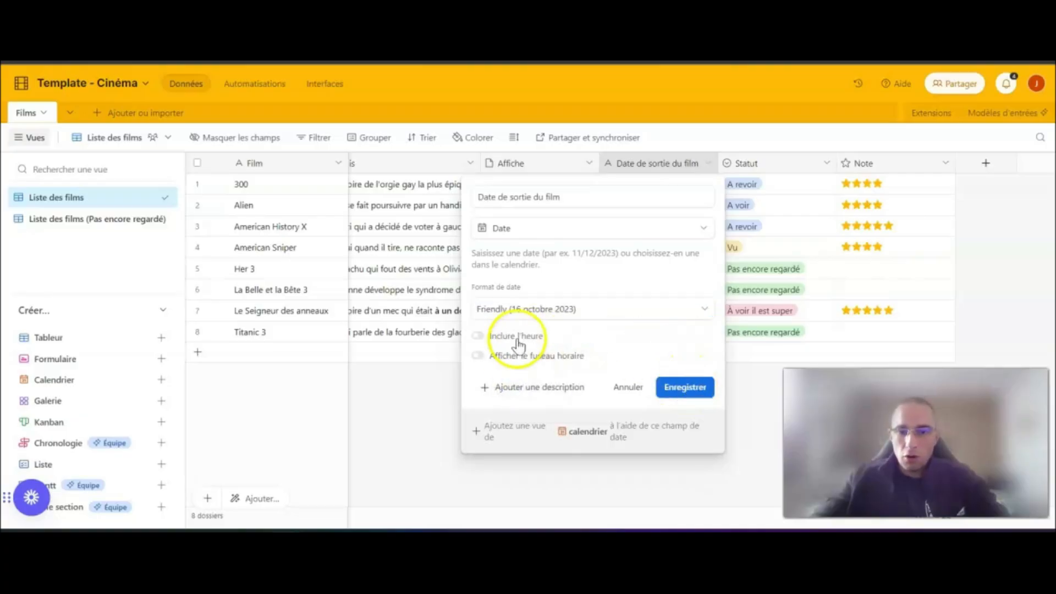
{"action": "left_click", "coordinate": [697, 388]}
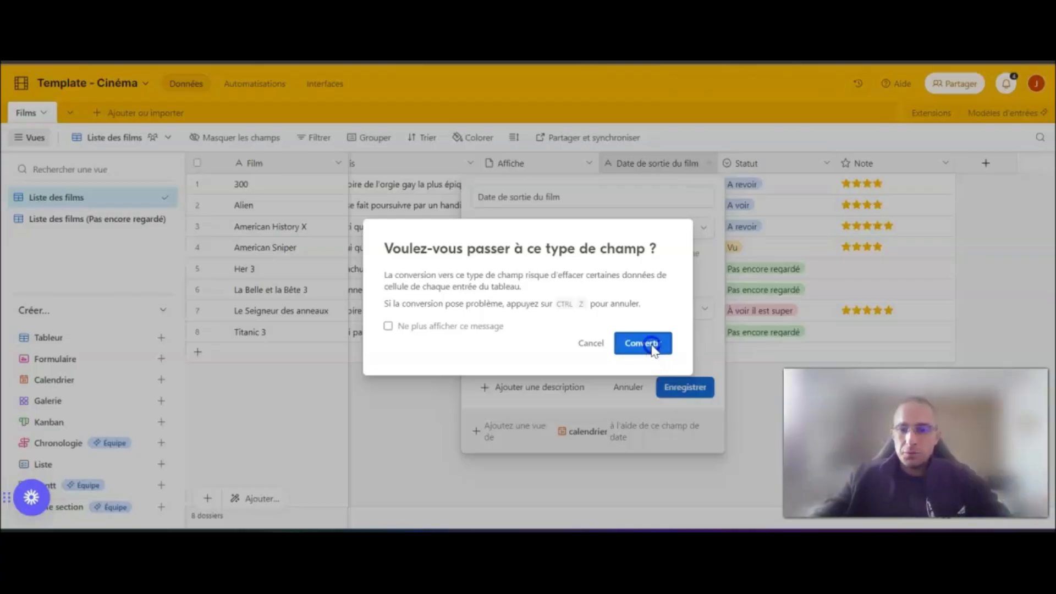
{"action": "left_click", "coordinate": [655, 346]}
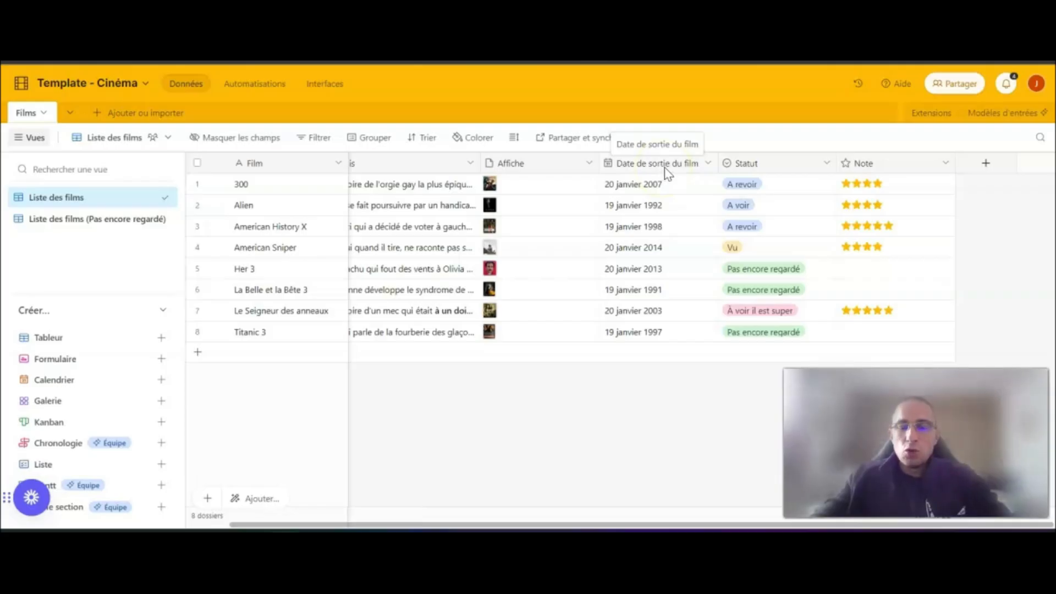
- Try creating a calendar view with the default name based on the "Date de sortie du film" field, then cancel it
{"action": "left_click", "coordinate": [70, 381]}
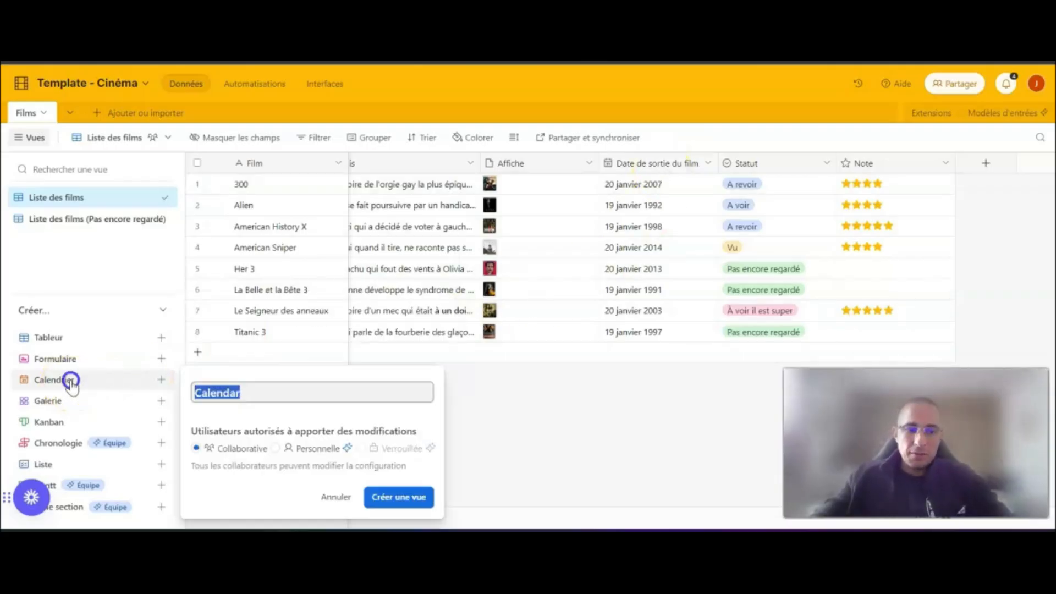
{"action": "left_click", "coordinate": [397, 496]}
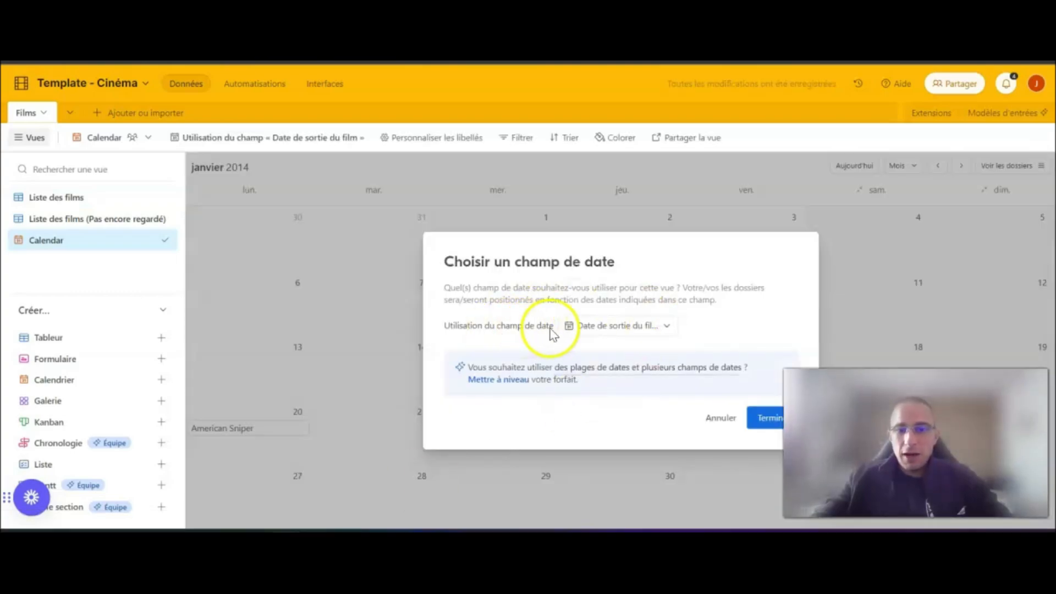
{"action": "left_click", "coordinate": [625, 327]}
{"action": "left_click", "coordinate": [627, 370]}
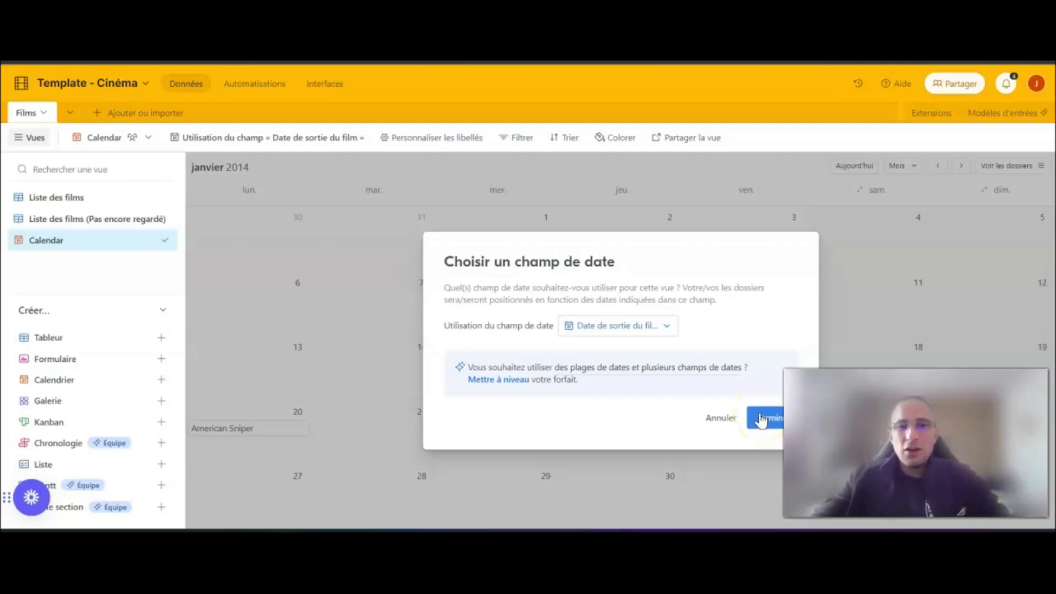
{"action": "left_click", "coordinate": [715, 419]}
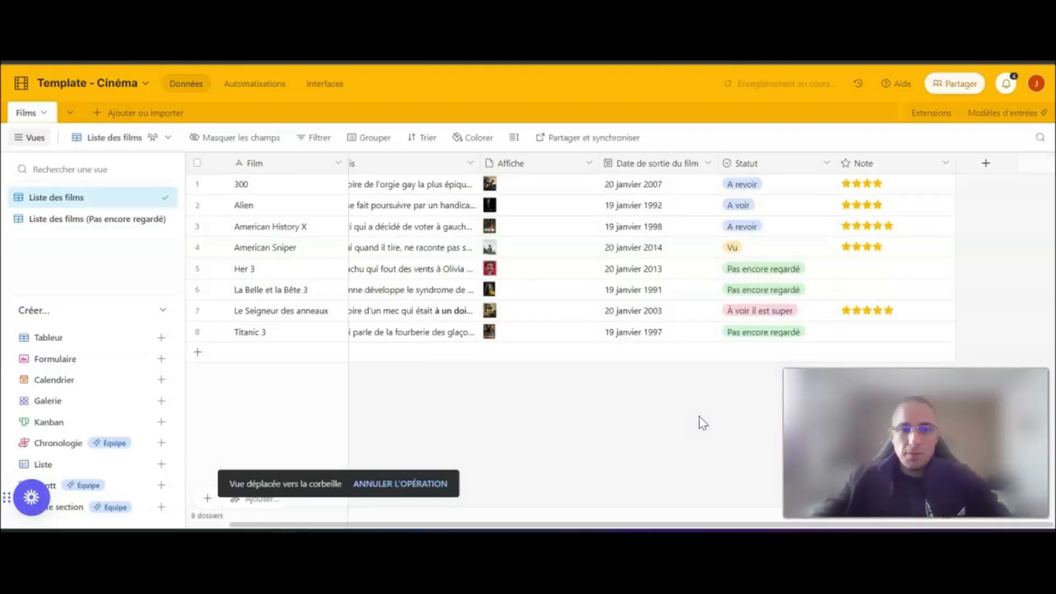
{"action": "left_click", "coordinate": [683, 352]}
{"action": "left_click", "coordinate": [683, 186]}
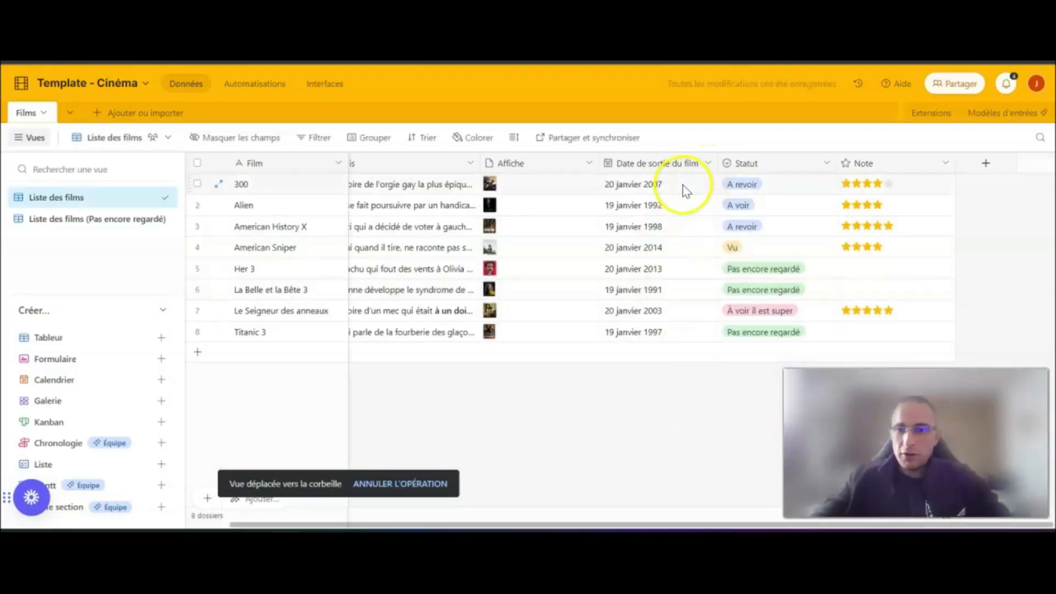
- Duplicate the "Date de sortie du film" field without duplicating its cell values
{"action": "left_click", "coordinate": [708, 163]}
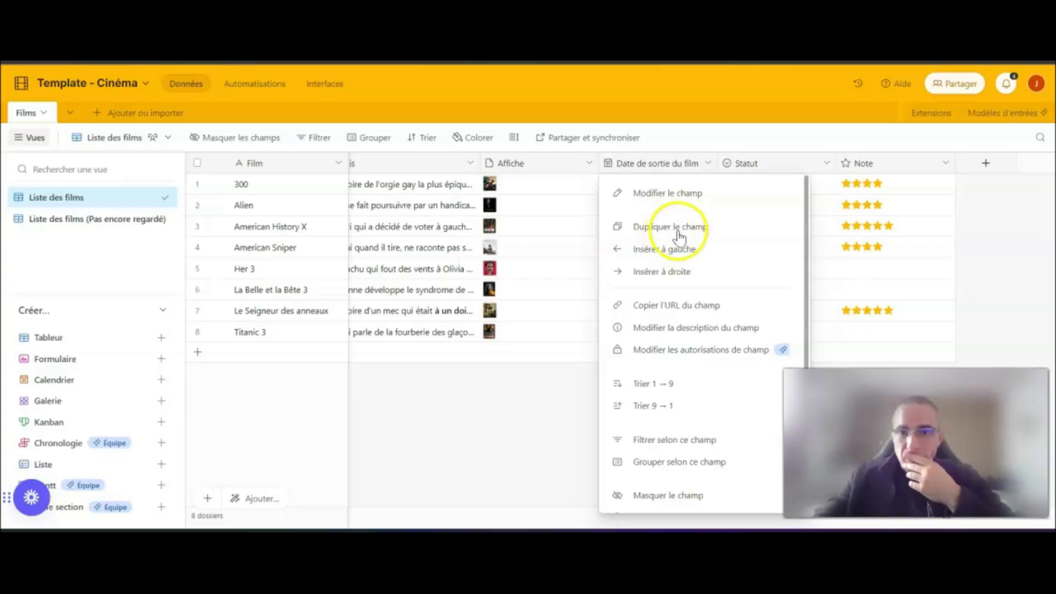
{"action": "left_click", "coordinate": [670, 227]}
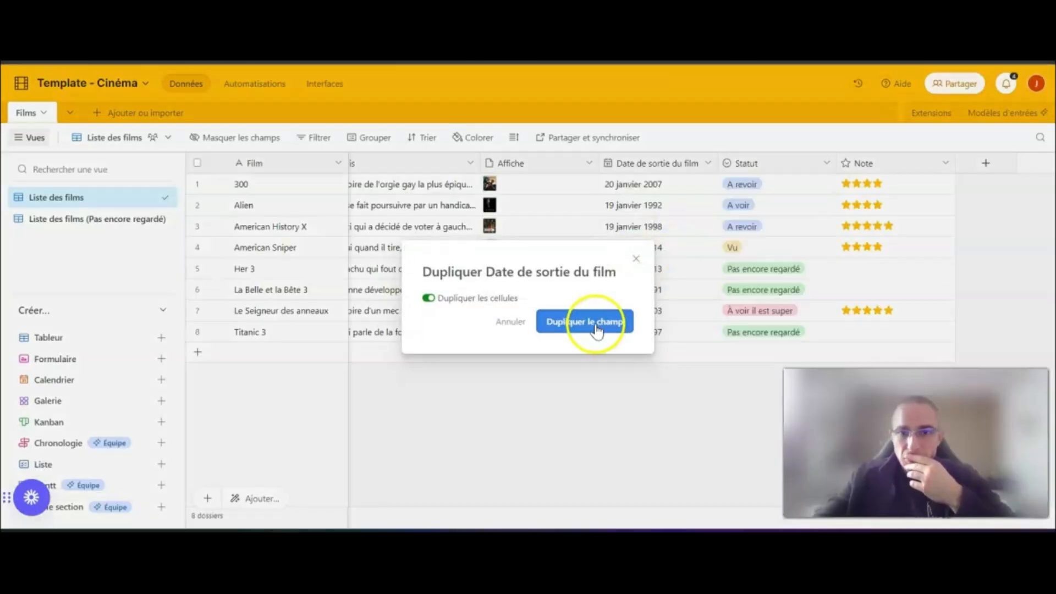
{"action": "left_click", "coordinate": [429, 299]}
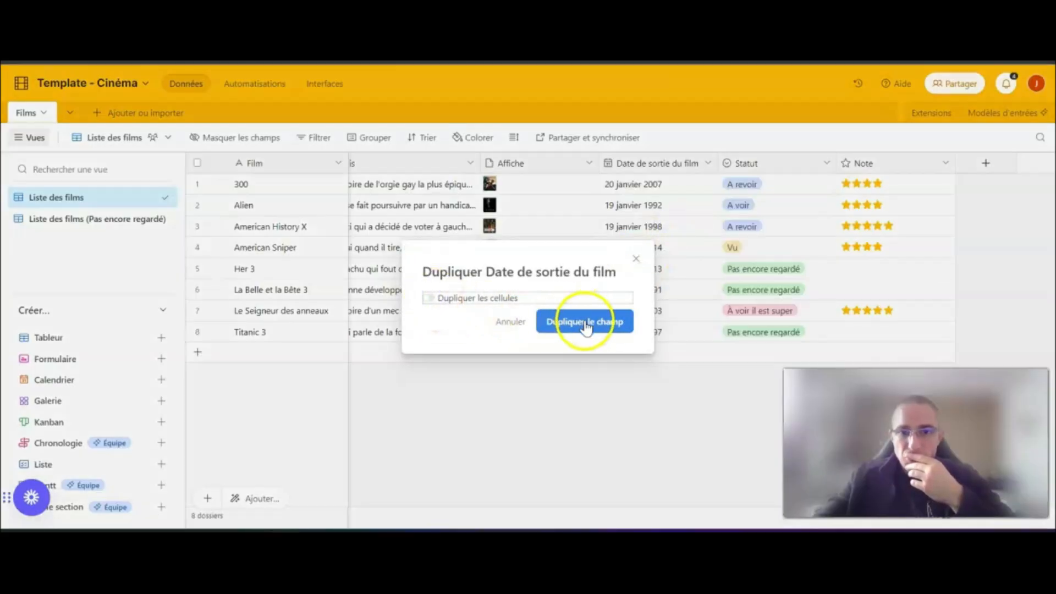
{"action": "left_click", "coordinate": [586, 324]}
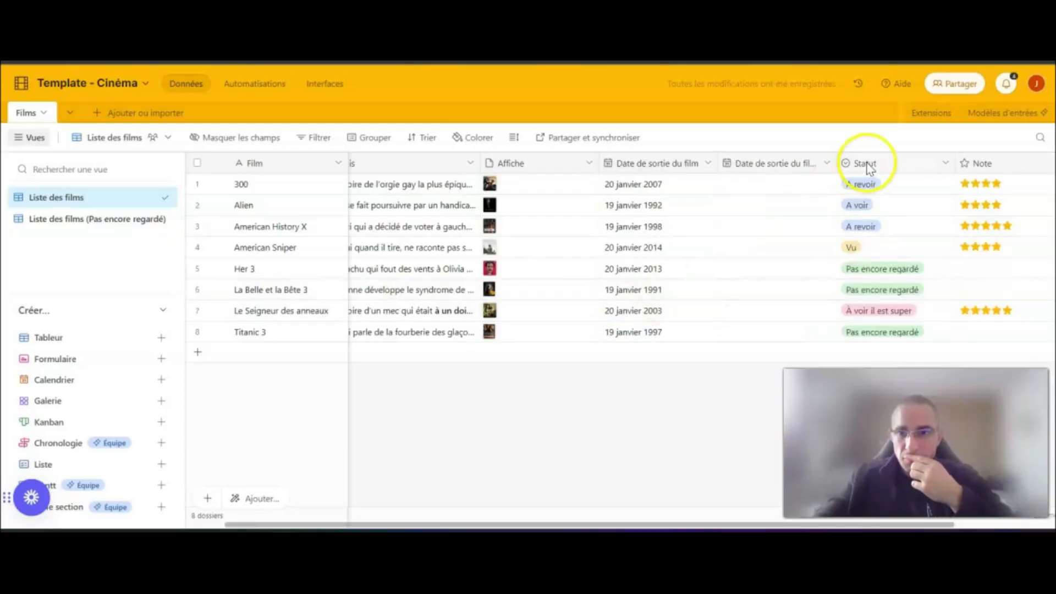
{"action": "double_click", "coordinate": [676, 168]}
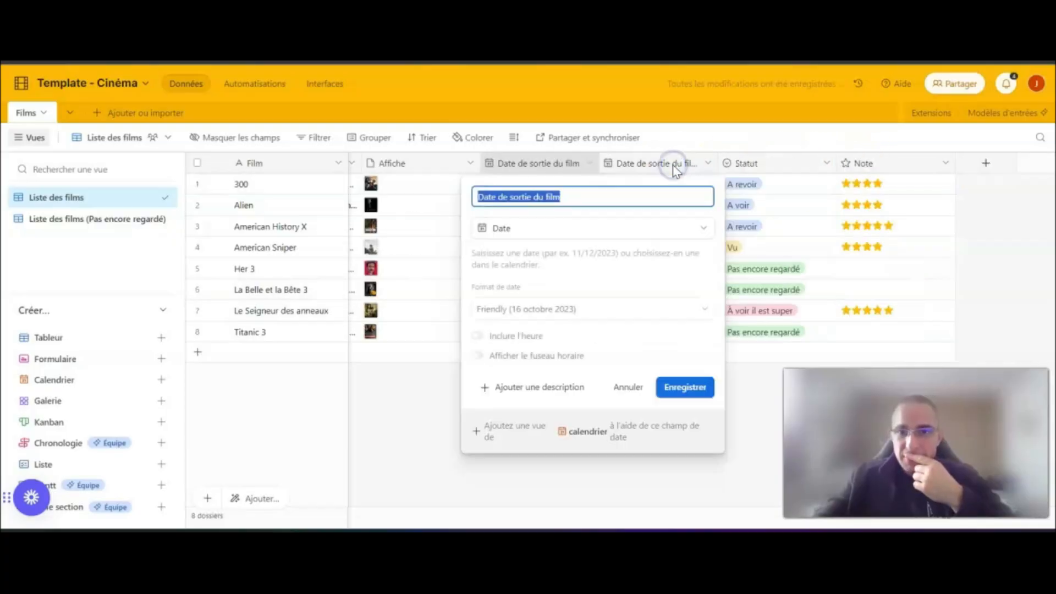
{"action": "left_click", "coordinate": [589, 191]}
{"action": "left_click", "coordinate": [687, 387]}
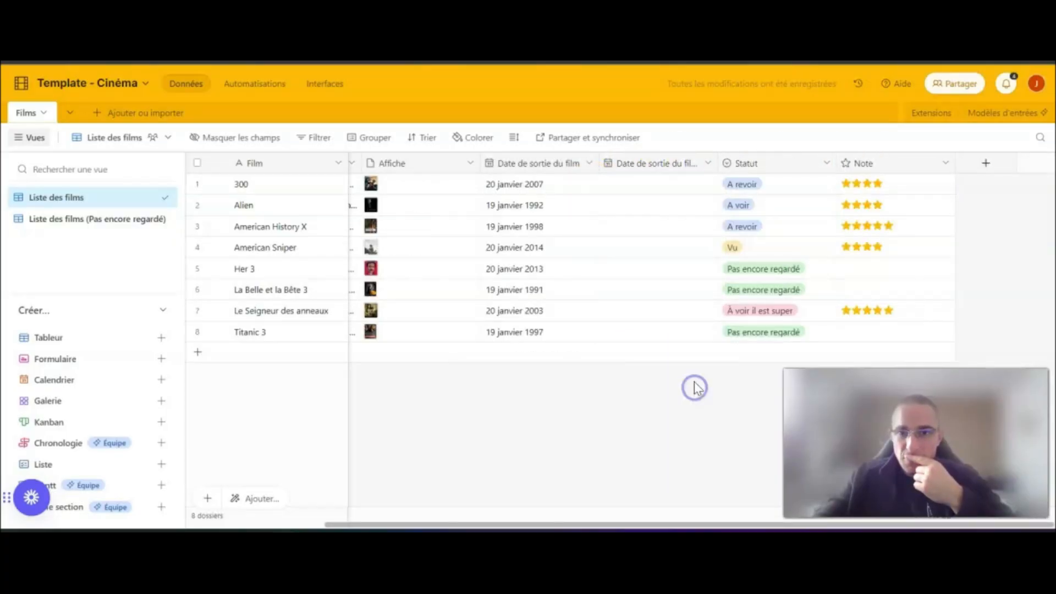
- Rename the duplicated, empty date field as "Date de visualisation"
{"action": "double_click", "coordinate": [672, 170]}
{"action": "left_click_drag", "start_coordinate": [625, 196], "coordinate": [512, 190]}
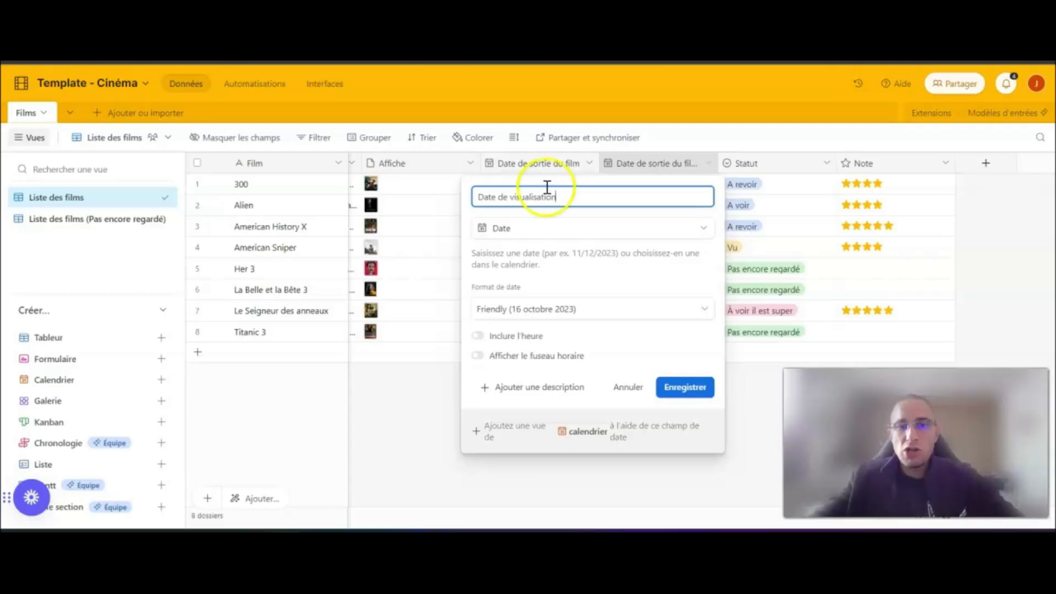
{"action": "left_click", "coordinate": [694, 388]}
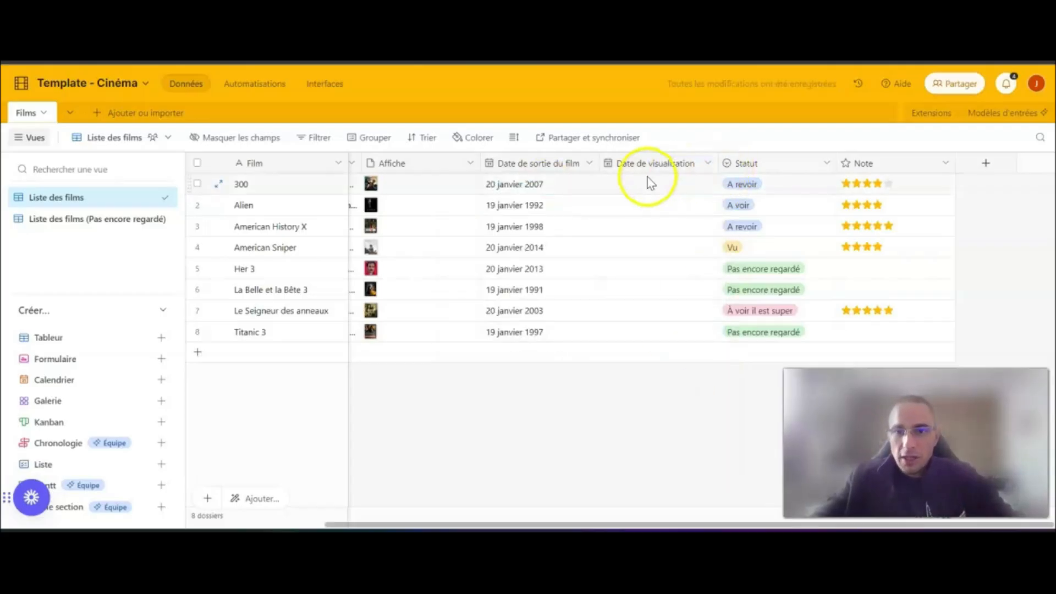
- Review the date format settings of the "Date de visualisation" field and save them
{"action": "double_click", "coordinate": [652, 164]}
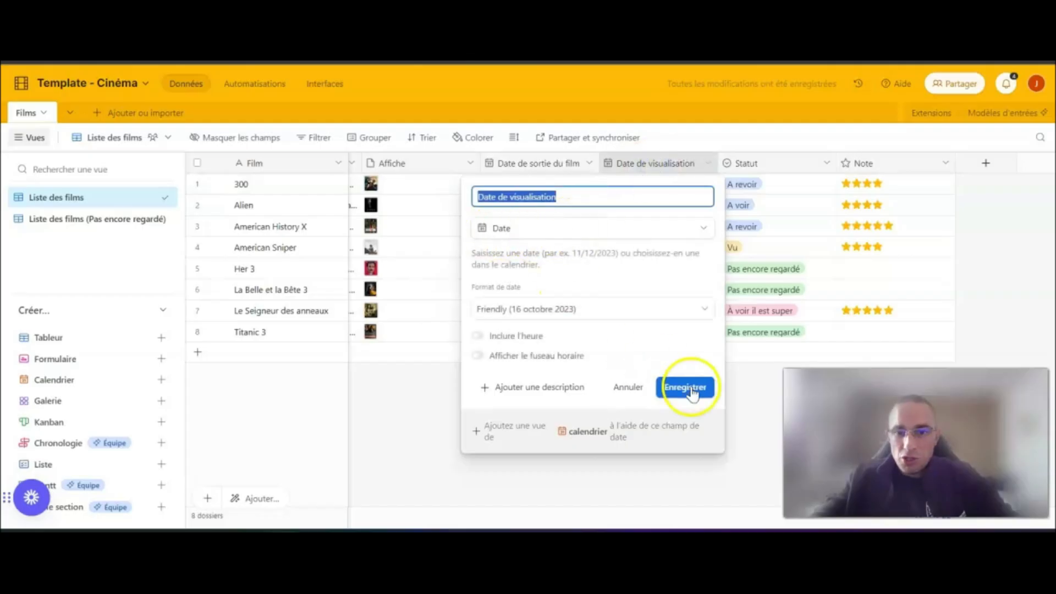
{"action": "left_click_drag", "start_coordinate": [519, 292], "coordinate": [477, 281]}
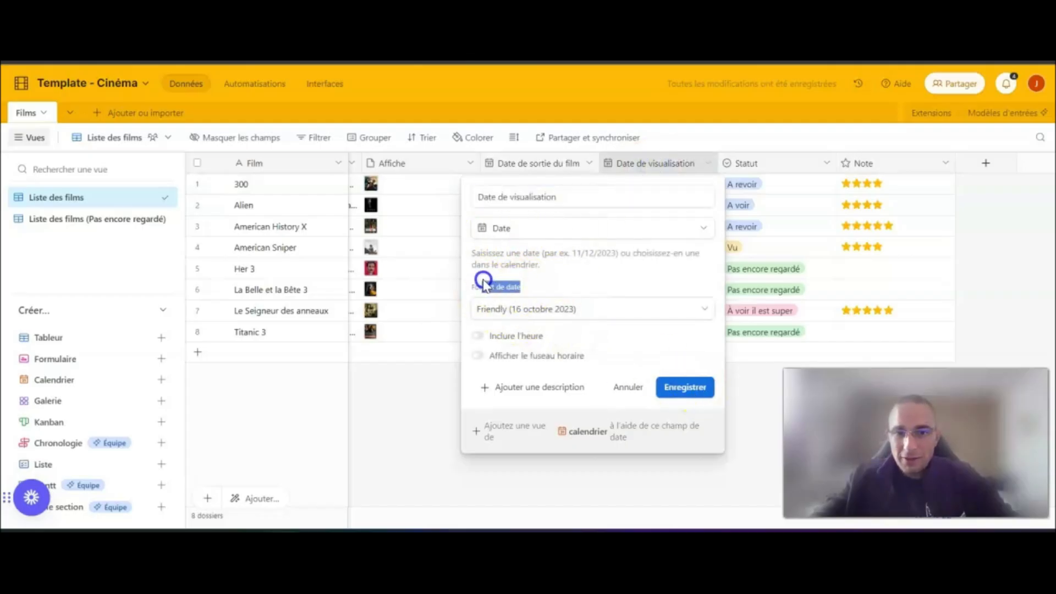
{"action": "left_click", "coordinate": [690, 387]}
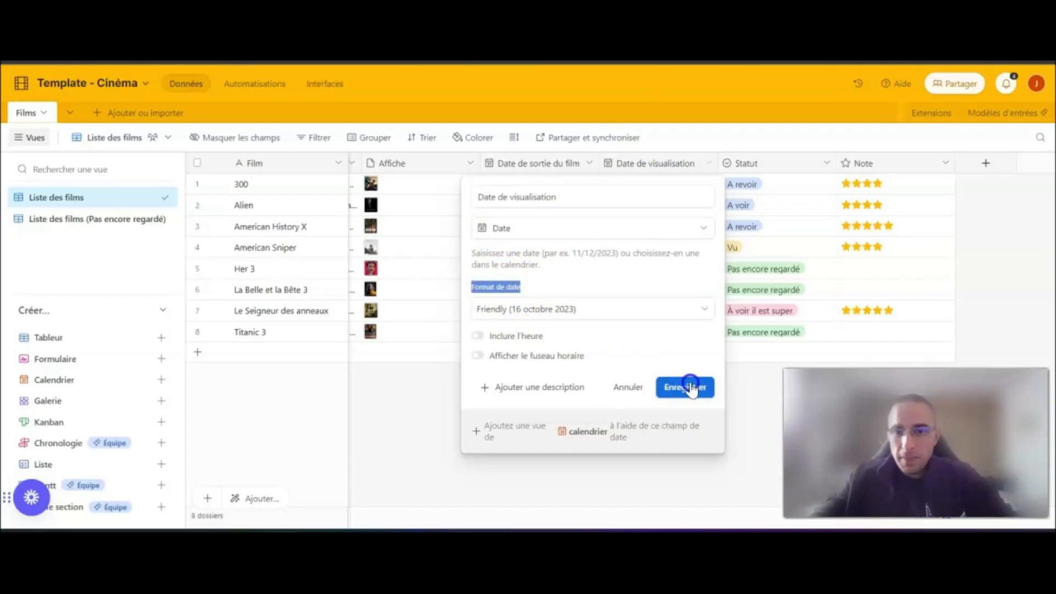
- Set the "Date de visualisation" of the film 300 to 20 octobre 2023 and of Alien to 23 octobre 2023
{"action": "double_click", "coordinate": [640, 184]}
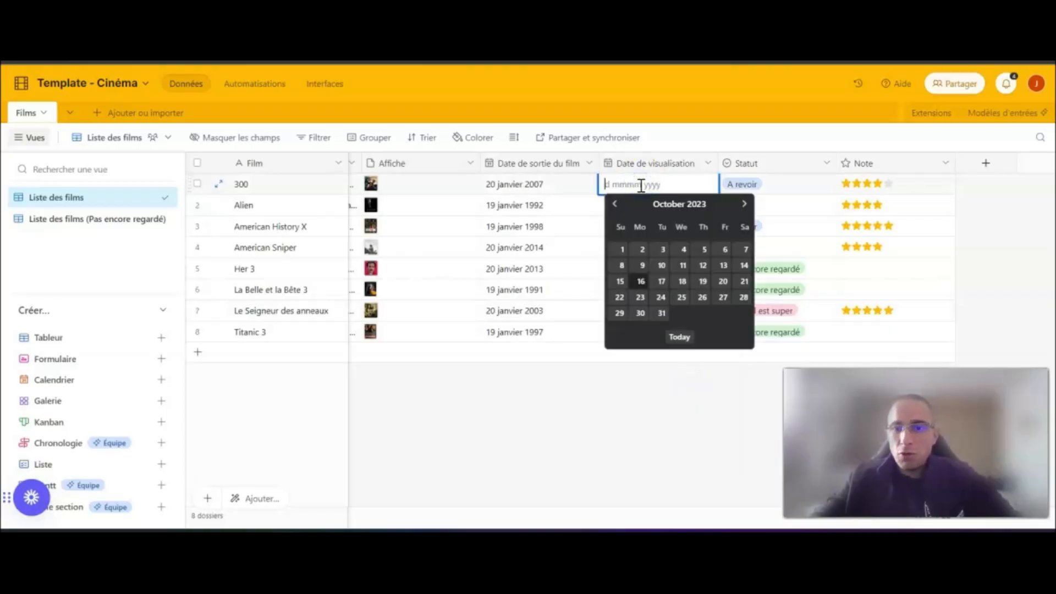
{"action": "left_click", "coordinate": [723, 282]}
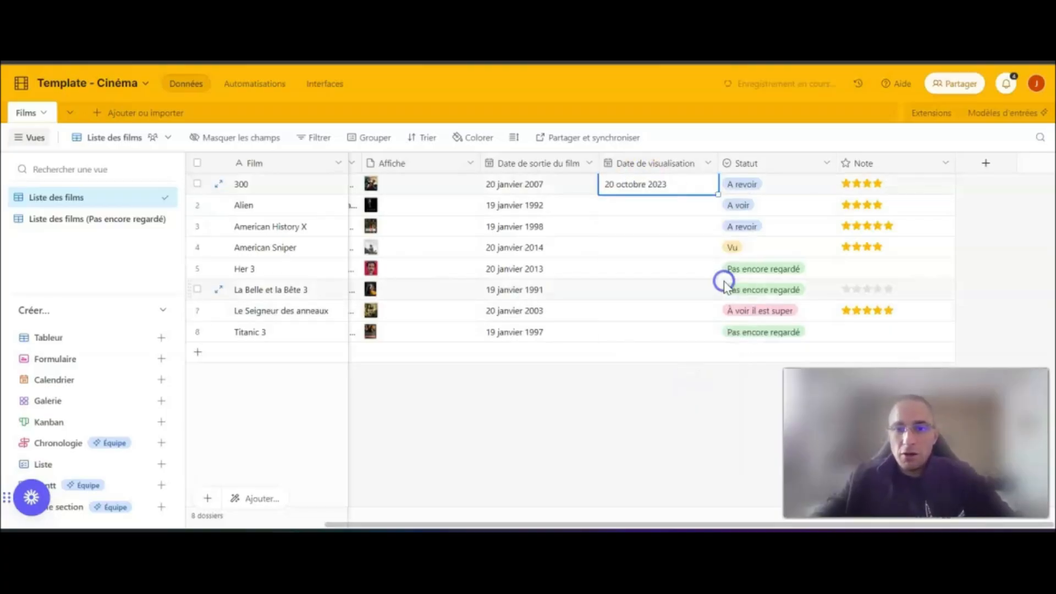
{"action": "double_click", "coordinate": [627, 204]}
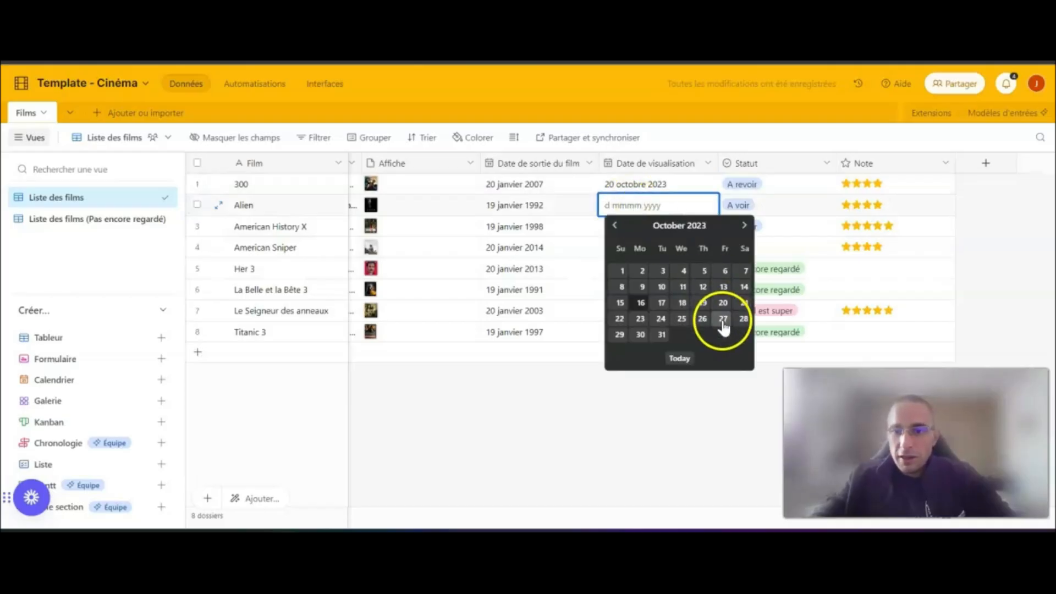
{"action": "left_click", "coordinate": [640, 318]}
- Set the "Date de visualisation" of American History X to 25 octobre 2023 and of American Sniper to 2 octobre 2023
{"action": "double_click", "coordinate": [649, 227]}
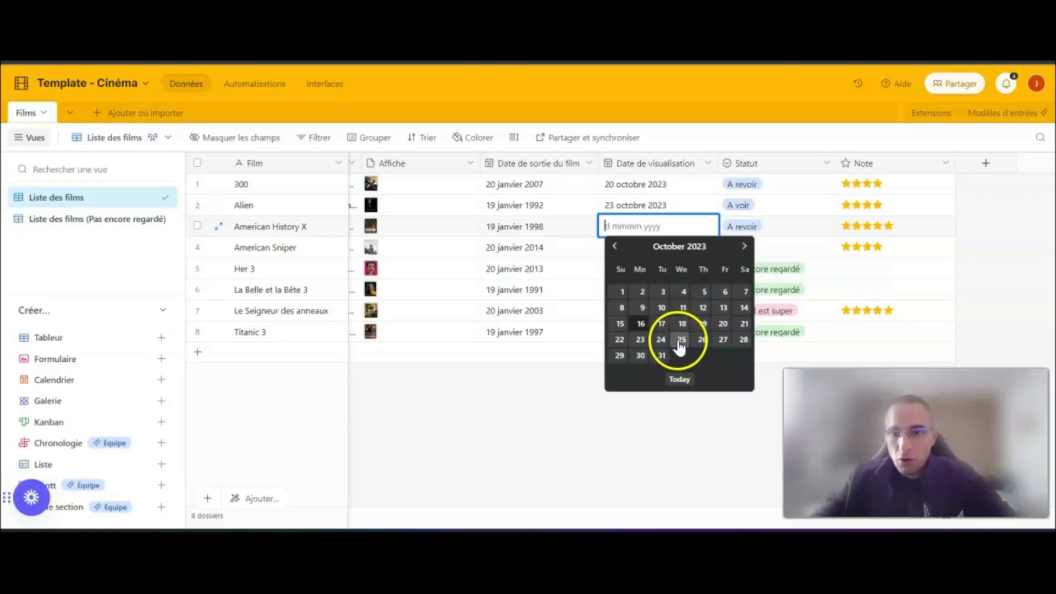
{"action": "left_click", "coordinate": [681, 344]}
{"action": "left_click", "coordinate": [660, 245]}
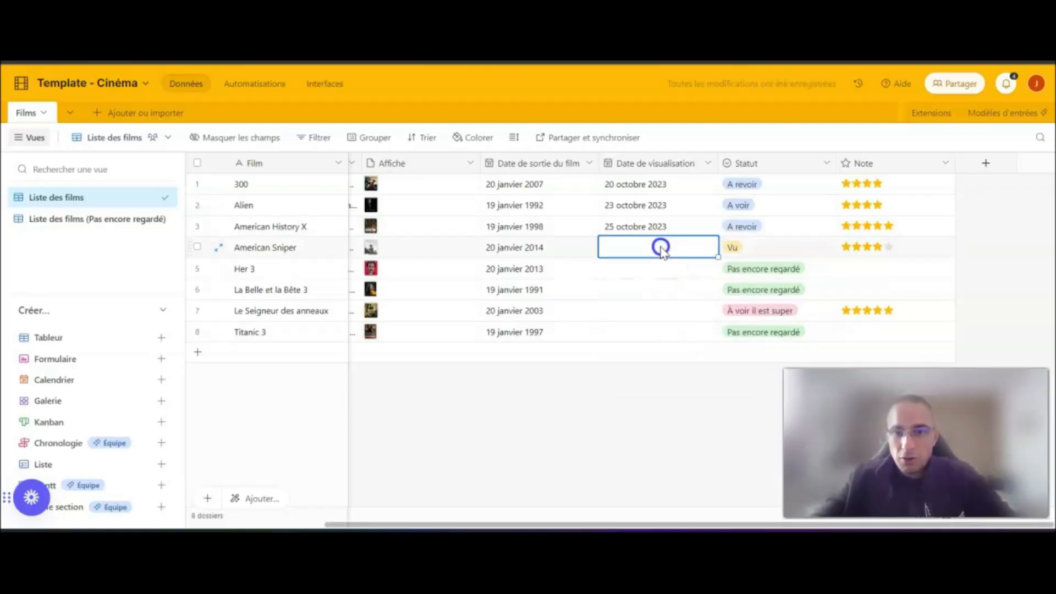
{"action": "left_click", "coordinate": [661, 247]}
{"action": "left_click", "coordinate": [640, 313]}
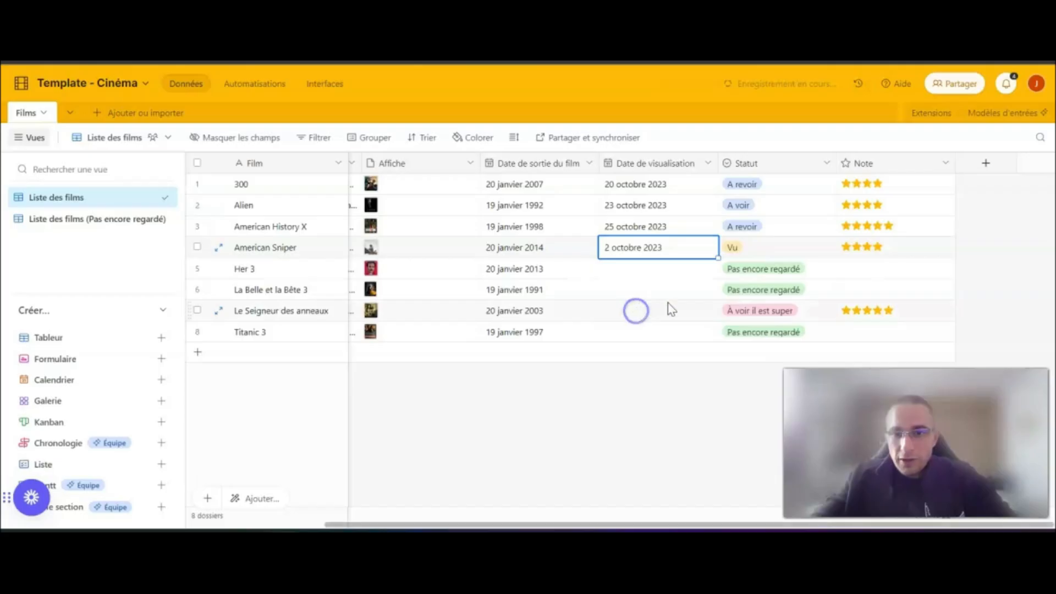
- Set the "Date de visualisation" of Her 3 to 26 octobre 2023 and of La Belle et la Bête 3 to 24 octobre 2023
{"action": "left_click", "coordinate": [671, 268]}
{"action": "left_click", "coordinate": [634, 269]}
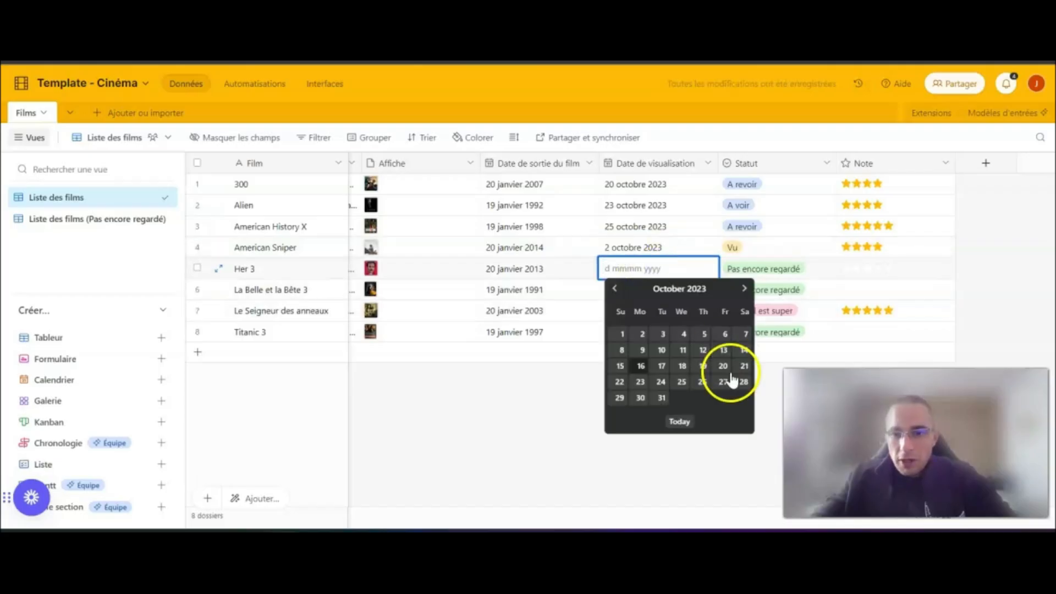
{"action": "left_click", "coordinate": [701, 382]}
{"action": "left_click", "coordinate": [651, 289]}
{"action": "left_click", "coordinate": [651, 288]}
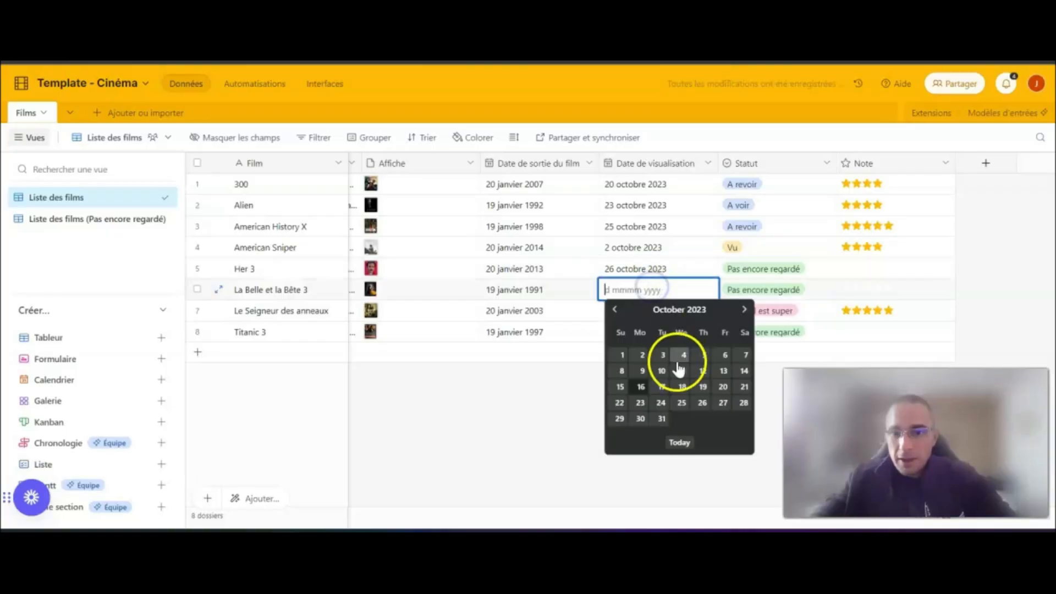
{"action": "left_click", "coordinate": [661, 402]}
- Set the "Date de visualisation" of Le Seigneur des anneaux to 4 octobre 2023 and of Titanic 3 to 31 octobre 2023
{"action": "left_click", "coordinate": [648, 314]}
{"action": "left_click", "coordinate": [646, 312]}
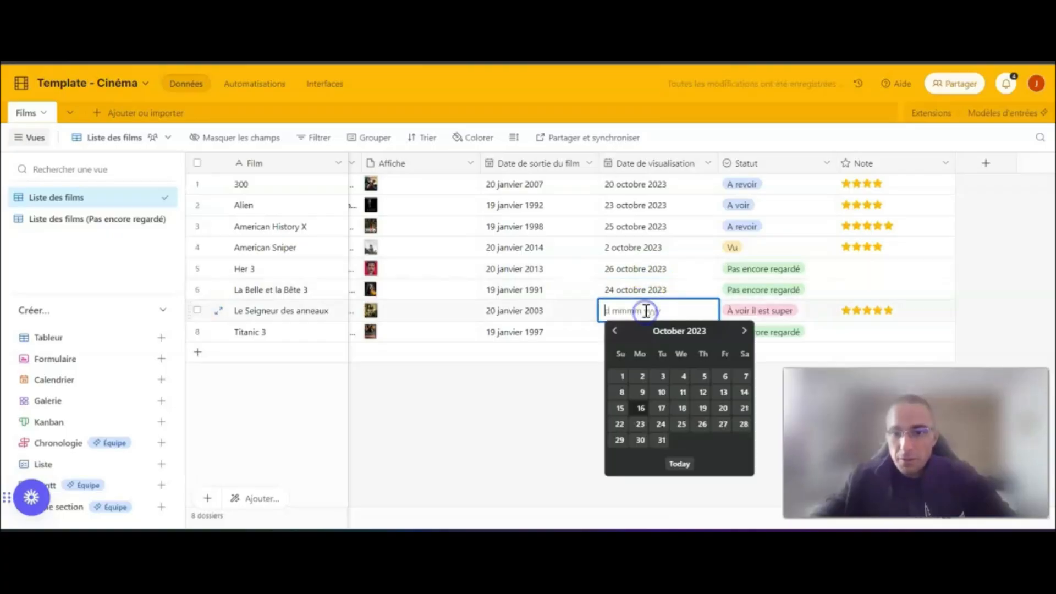
{"action": "left_click", "coordinate": [683, 376]}
{"action": "left_click", "coordinate": [641, 331]}
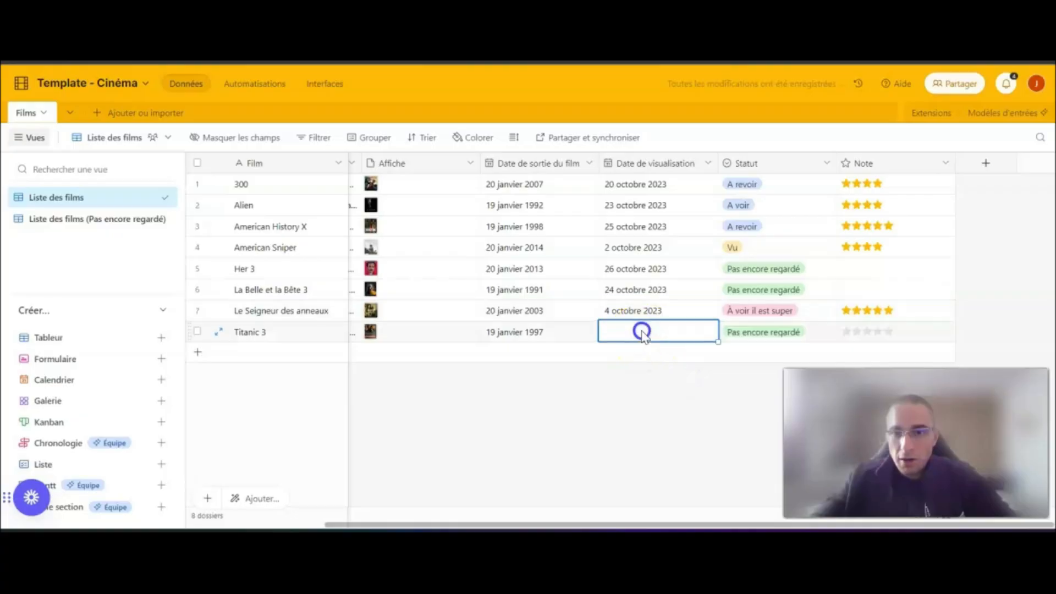
{"action": "left_click", "coordinate": [637, 331]}
{"action": "left_click", "coordinate": [667, 443]}
{"action": "left_click", "coordinate": [661, 461]}
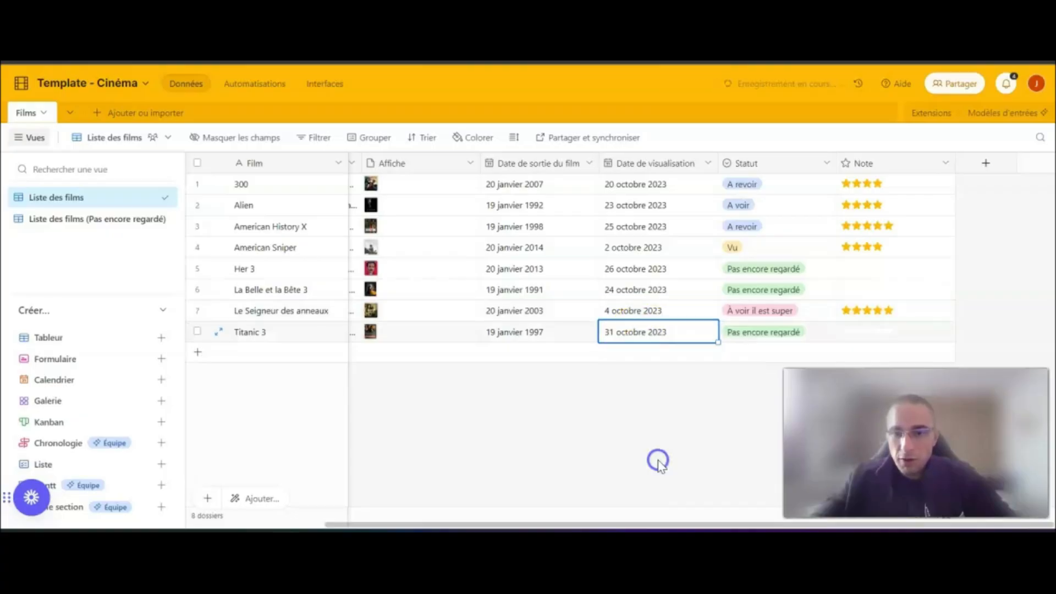
{"action": "left_click", "coordinate": [660, 448]}
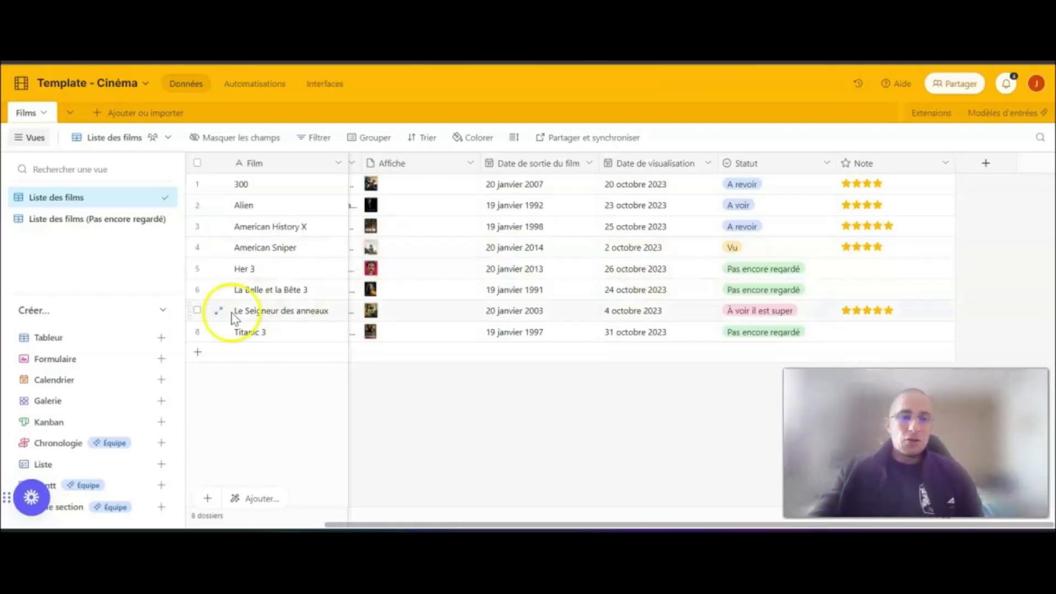
- Create a collaborative calendar view named "Calendrier planif films"
{"action": "mouse_move", "coordinate": [147, 388]}
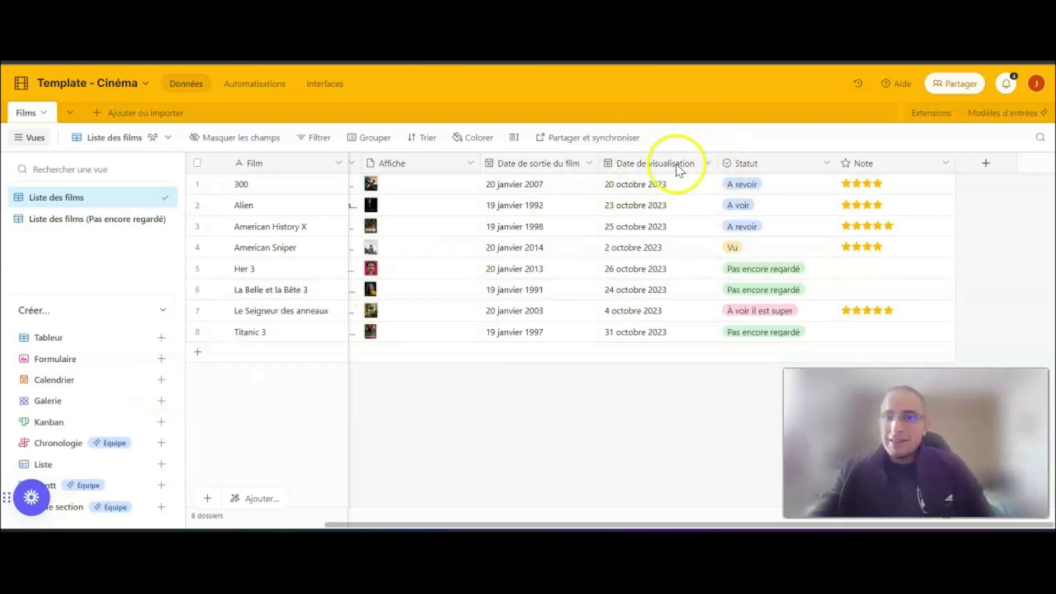
{"action": "left_click", "coordinate": [162, 381]}
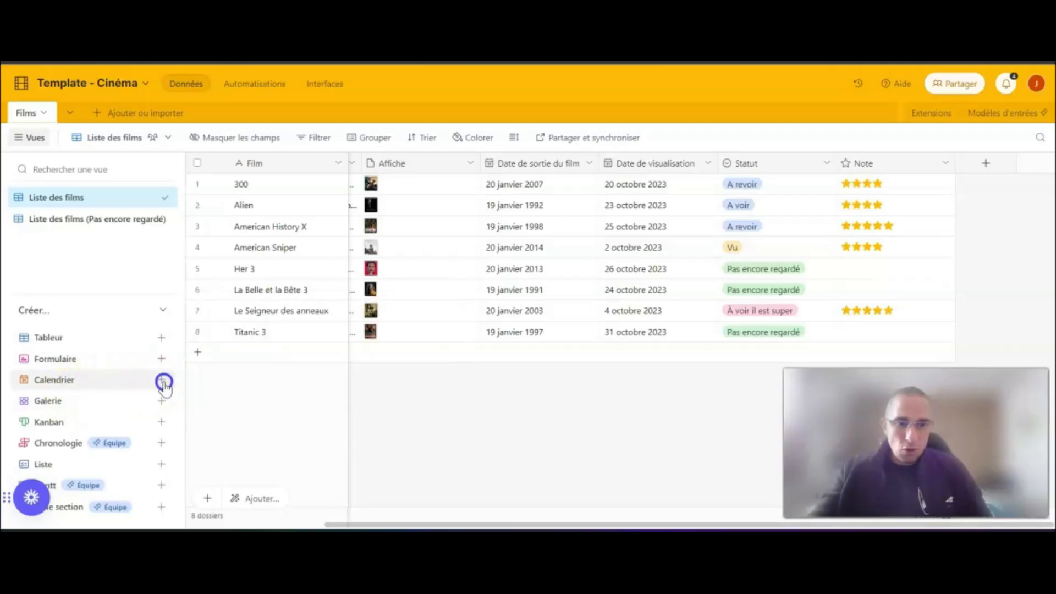
{"action": "left_click", "coordinate": [269, 392]}
{"action": "key", "text": "BackSpace"}
{"action": "key", "text": "BackSpace"}
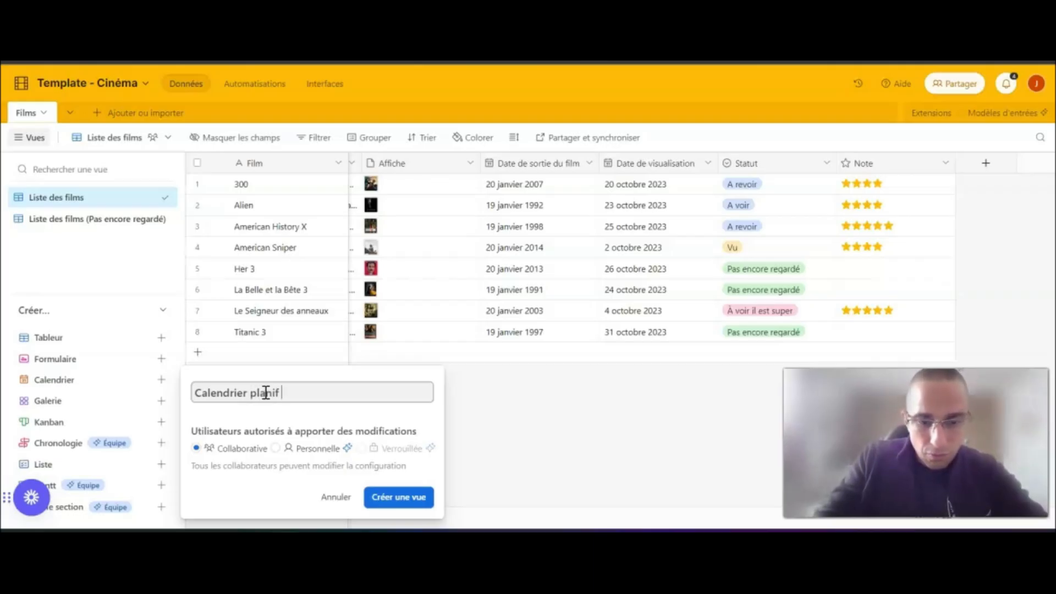
{"action": "type", "text": "rier planif films"}
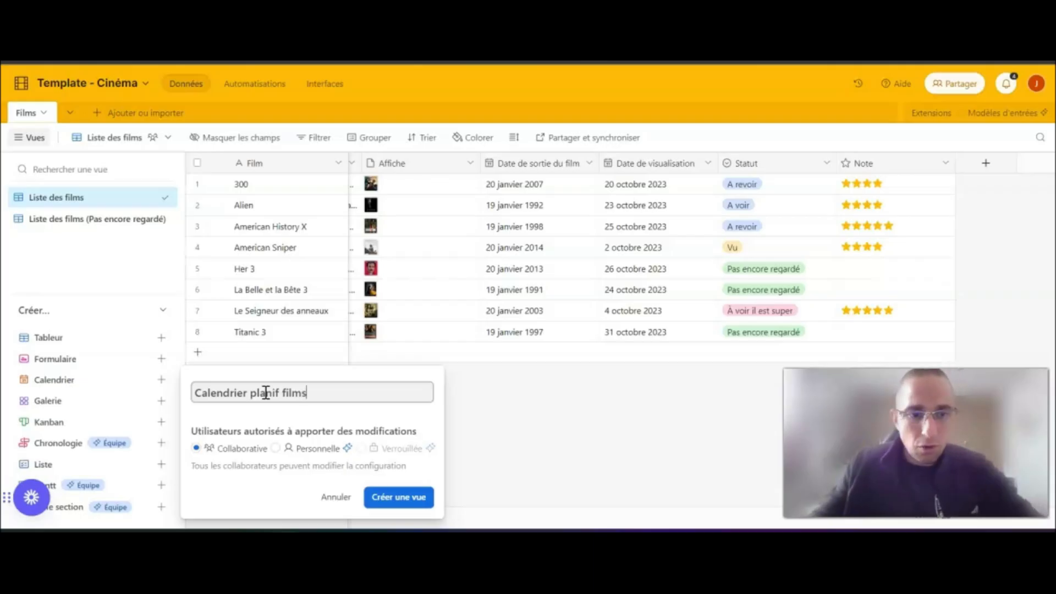
{"action": "left_click", "coordinate": [399, 497]}
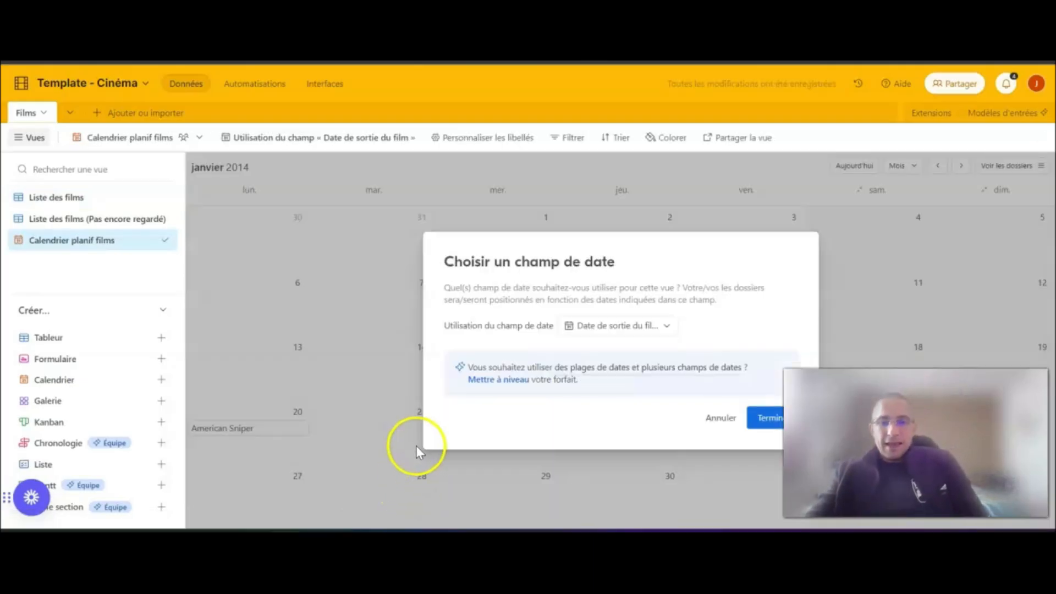
- Base the calendar view on the "Date de visualisation" field and show the current month
{"action": "left_click", "coordinate": [668, 327]}
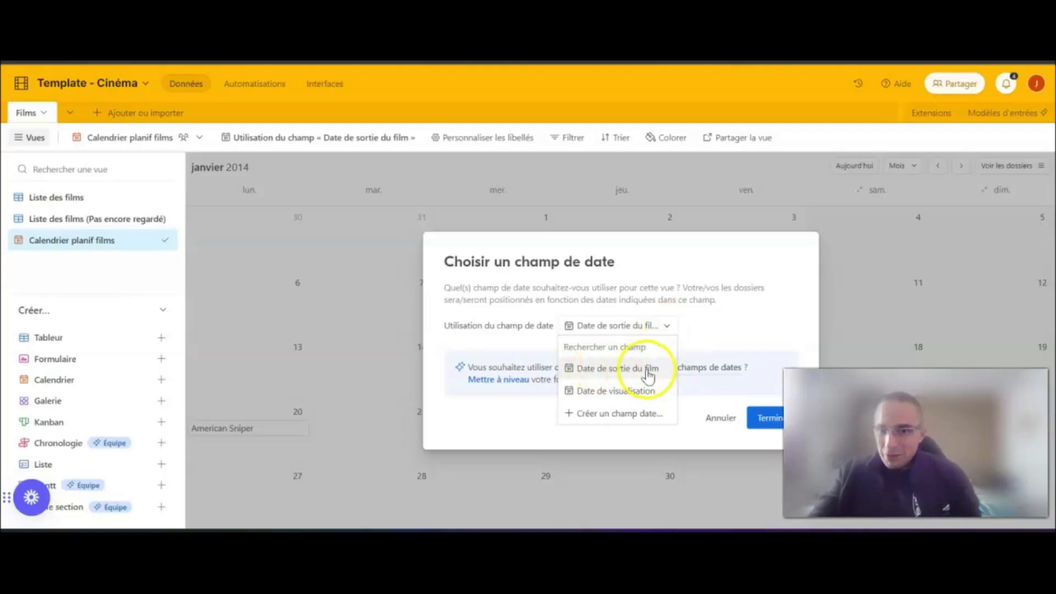
{"action": "left_click", "coordinate": [588, 394]}
{"action": "left_click", "coordinate": [770, 418]}
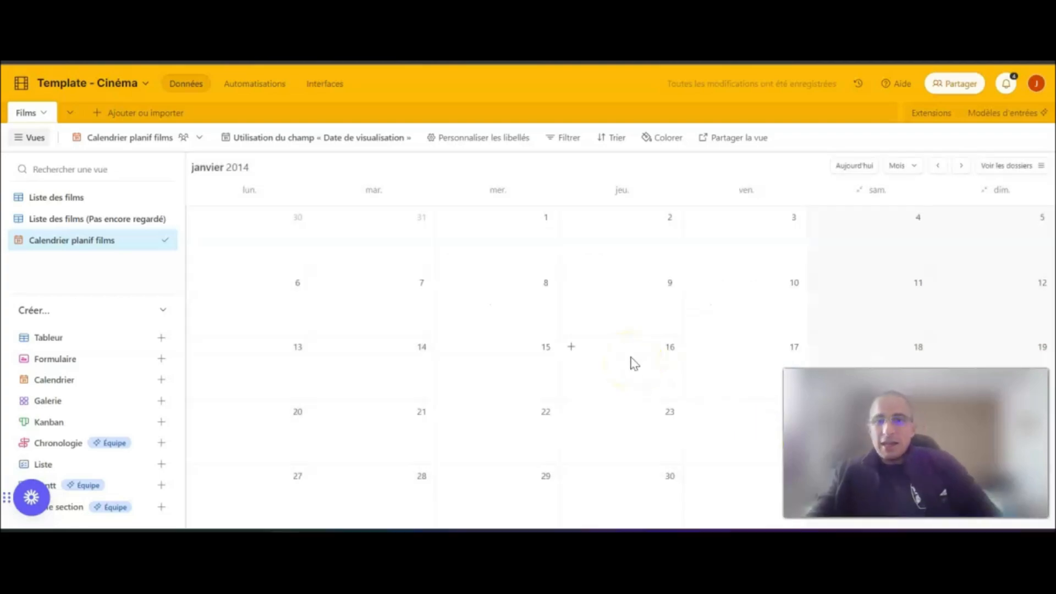
{"action": "left_click", "coordinate": [851, 166]}
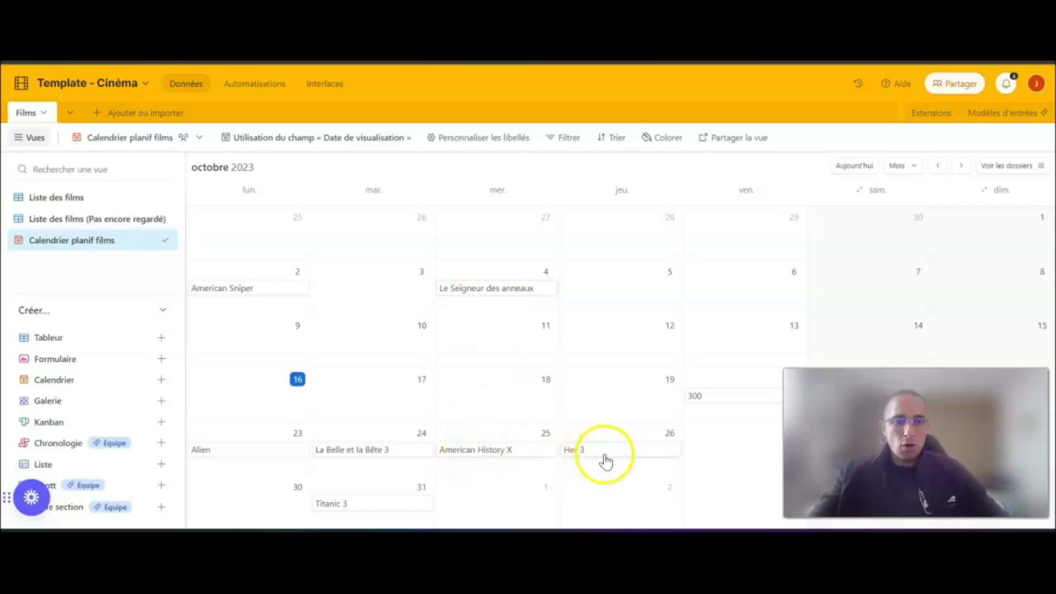
- Set the viewing date of Le Seigneur des anneaux to 5 octobre 2023 from its calendar entry
{"action": "left_click", "coordinate": [477, 292]}
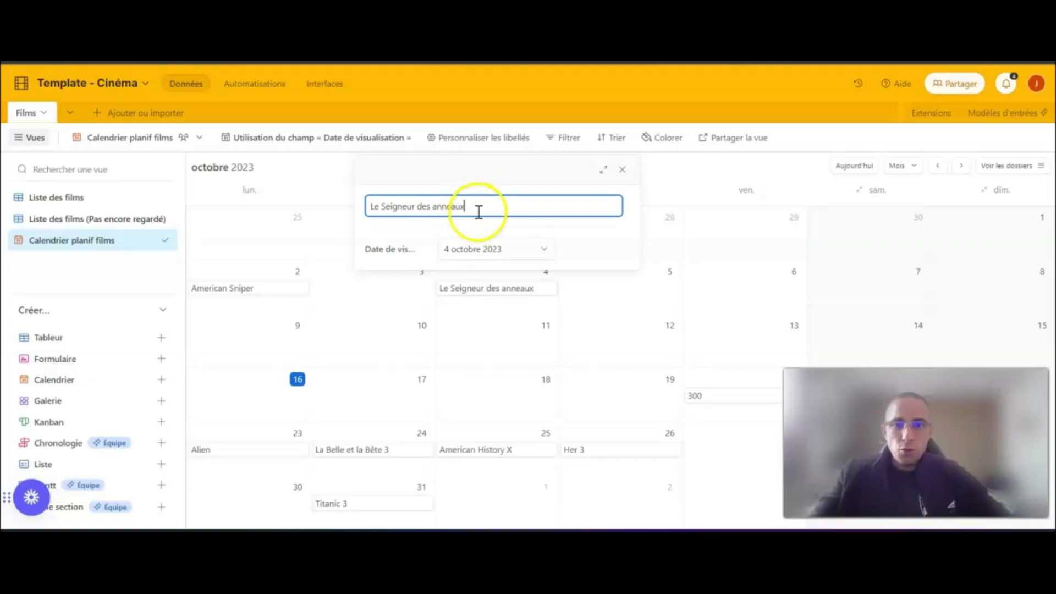
{"action": "left_click", "coordinate": [542, 250]}
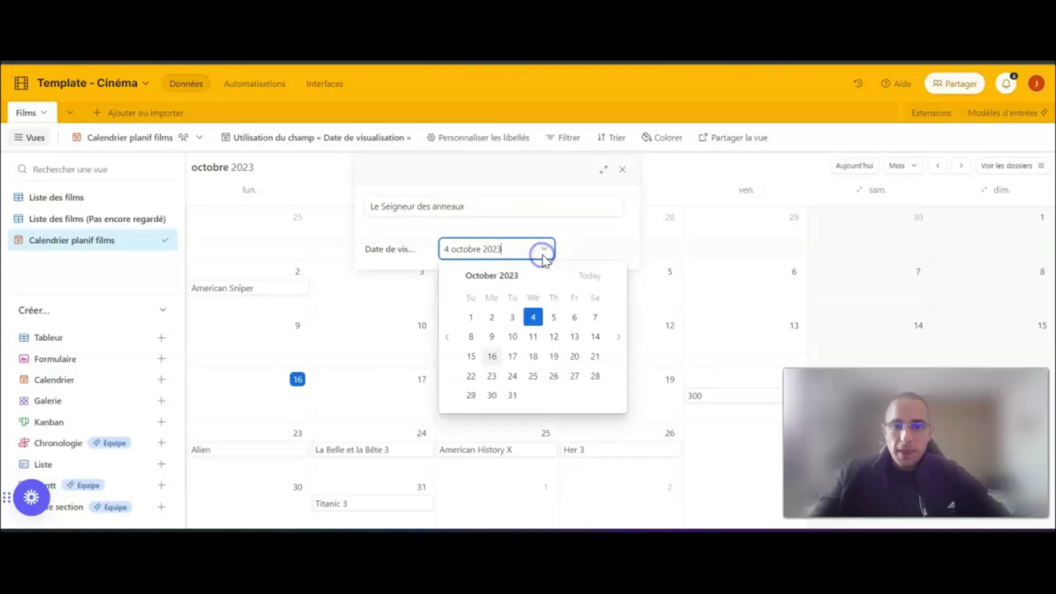
{"action": "left_click", "coordinate": [553, 317]}
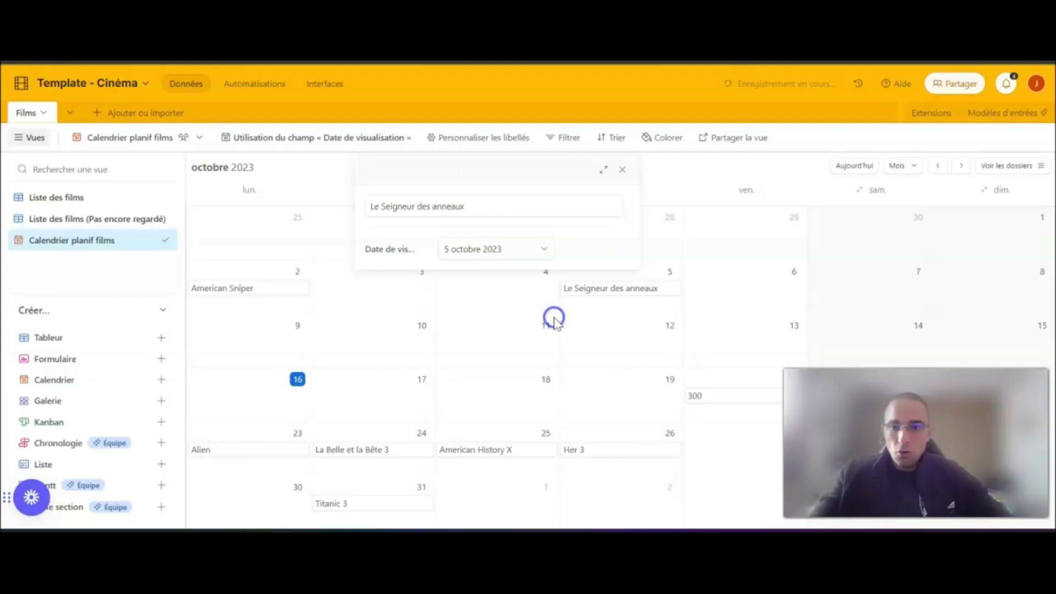
{"action": "left_click", "coordinate": [732, 292]}
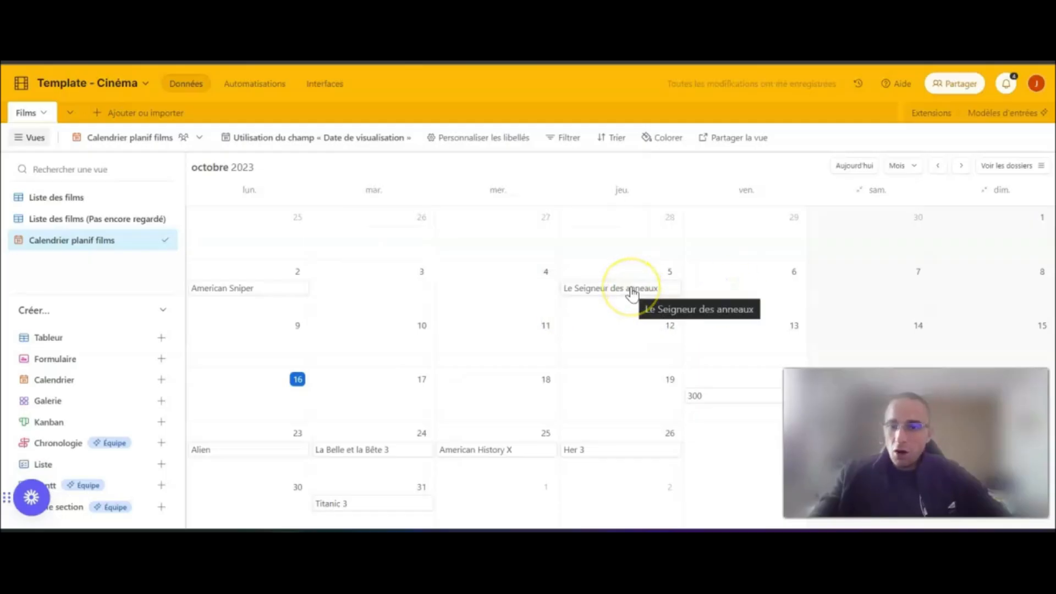
- Reschedule both Le Seigneur des anneaux and American Sniper to 3 octobre 2023 directly on the calendar
{"action": "left_click_drag", "start_coordinate": [631, 292], "coordinate": [417, 276]}
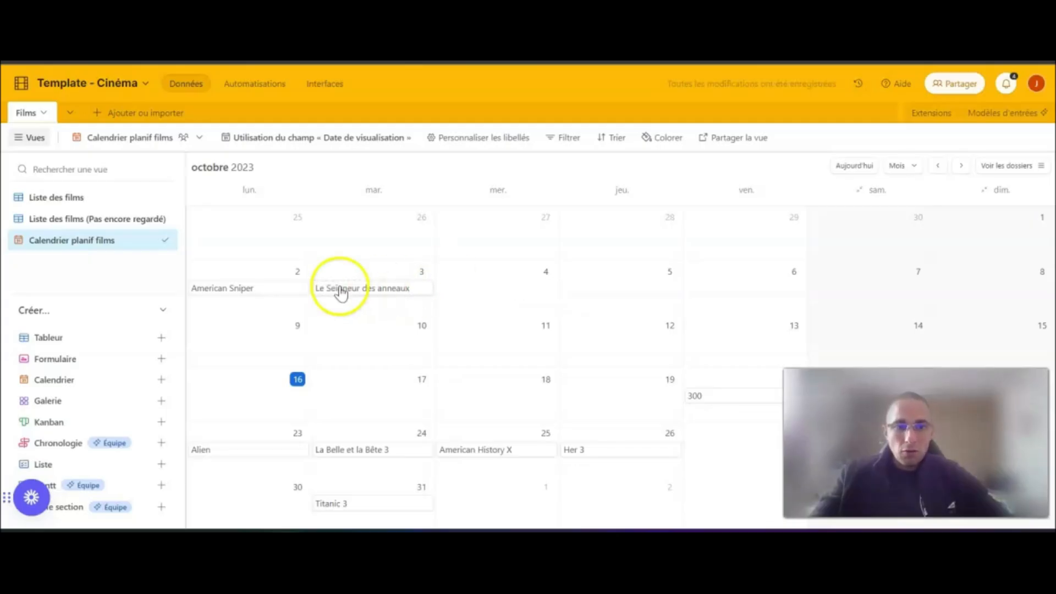
{"action": "left_click_drag", "start_coordinate": [238, 291], "coordinate": [360, 306]}
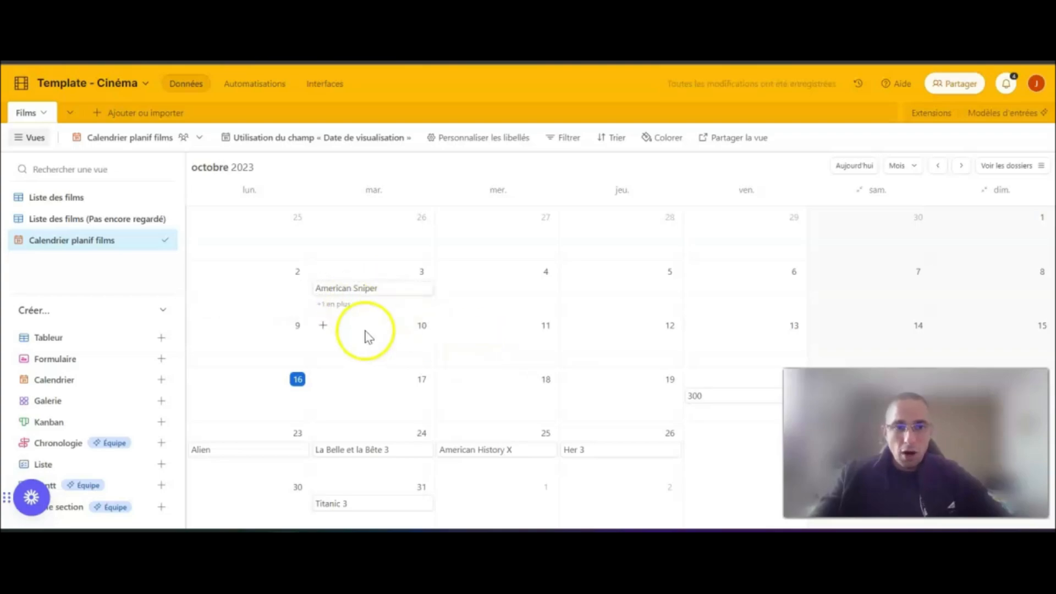
- Examine the full list of films on 3 octobre and the details of the American Sniper entry
{"action": "left_click", "coordinate": [341, 304]}
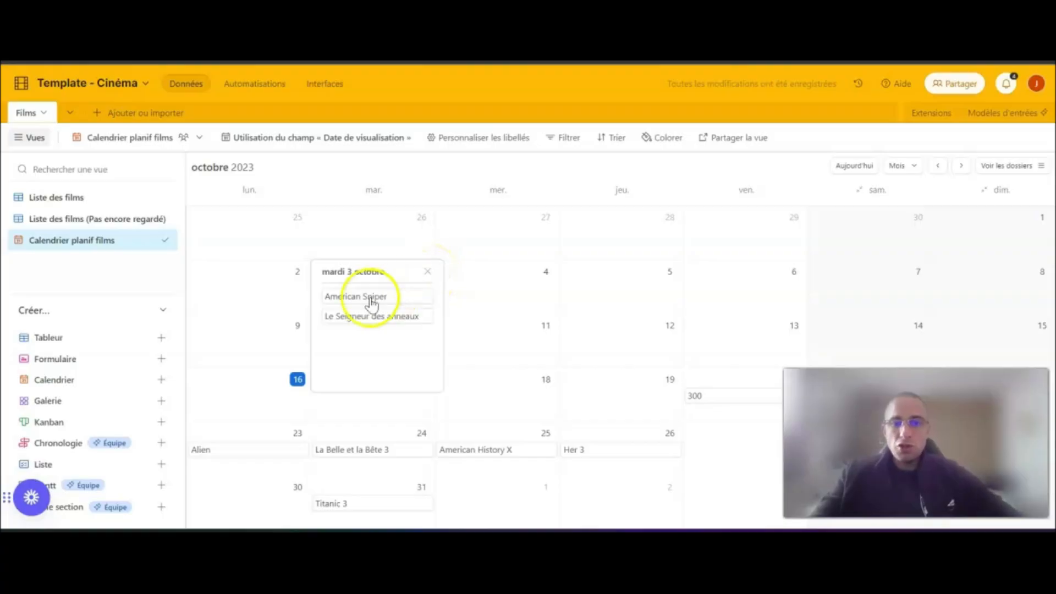
{"action": "left_click", "coordinate": [427, 272]}
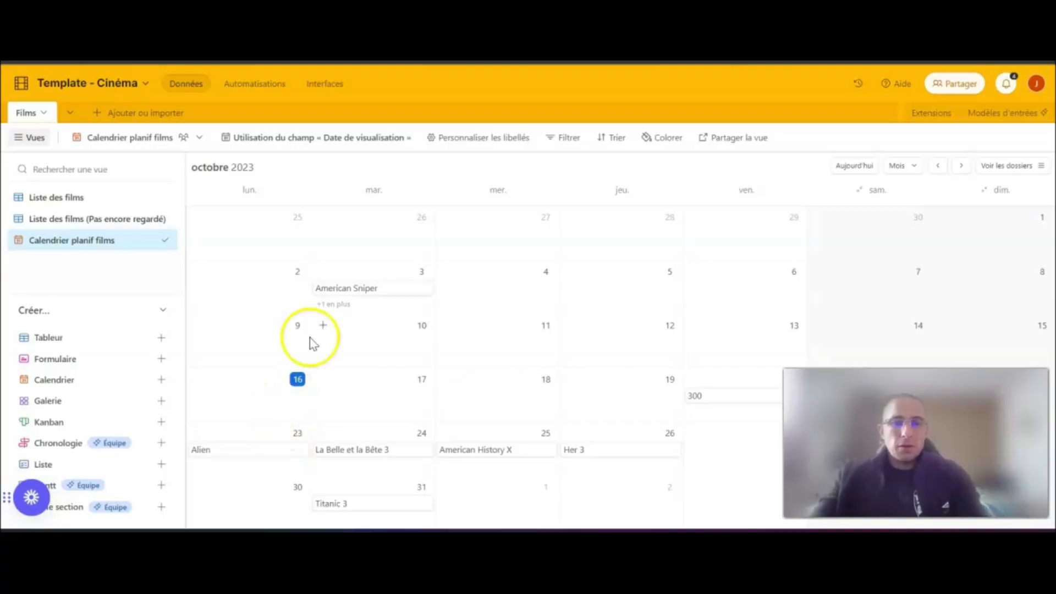
{"action": "left_click", "coordinate": [364, 291]}
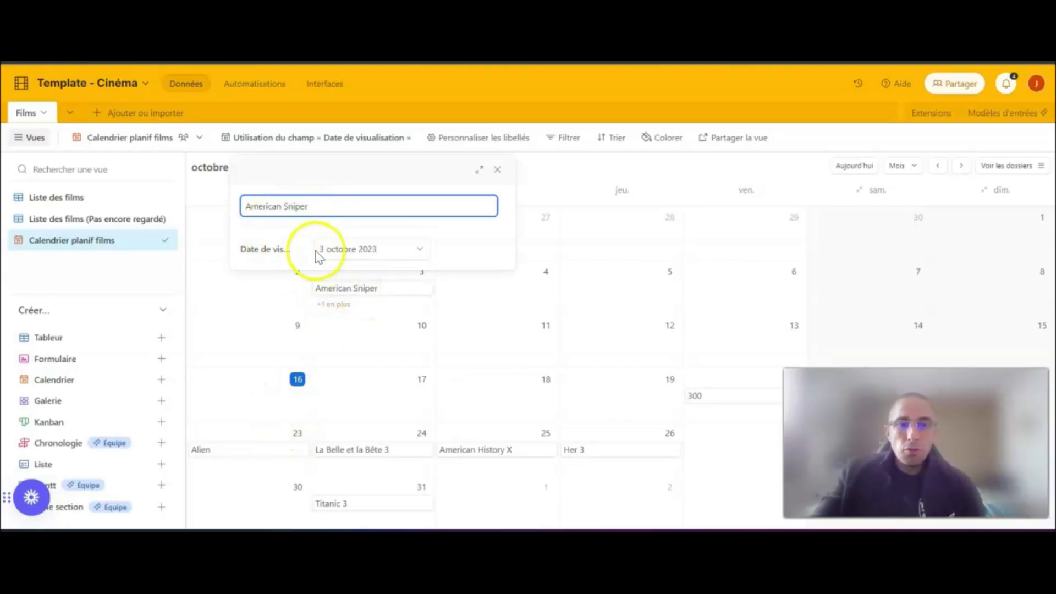
{"action": "left_click", "coordinate": [498, 169]}
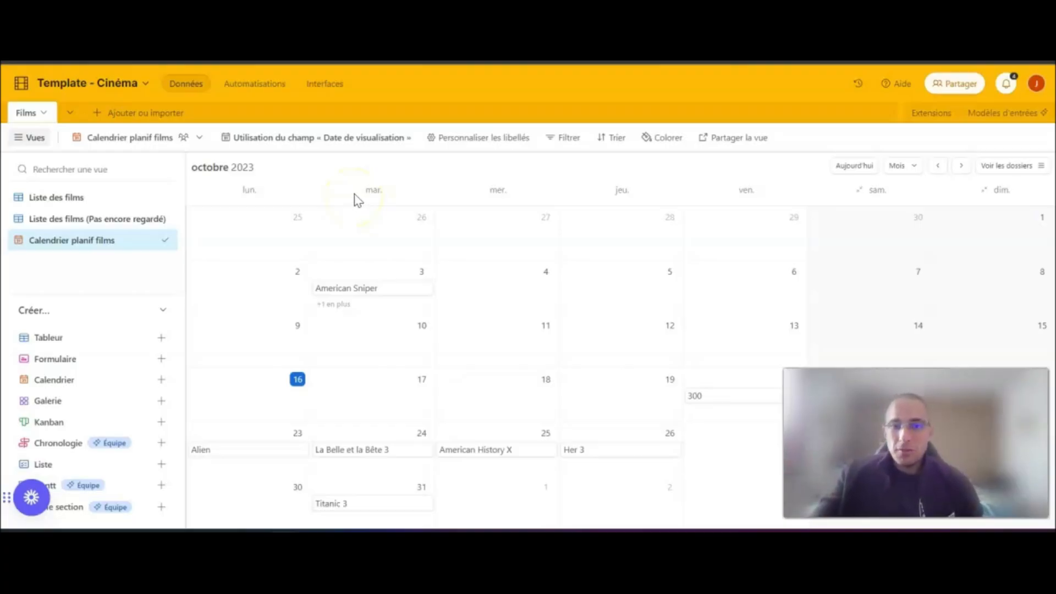
- Show every field in the calendar labels and make Film and Date de visualisation bold
{"action": "left_click", "coordinate": [487, 145]}
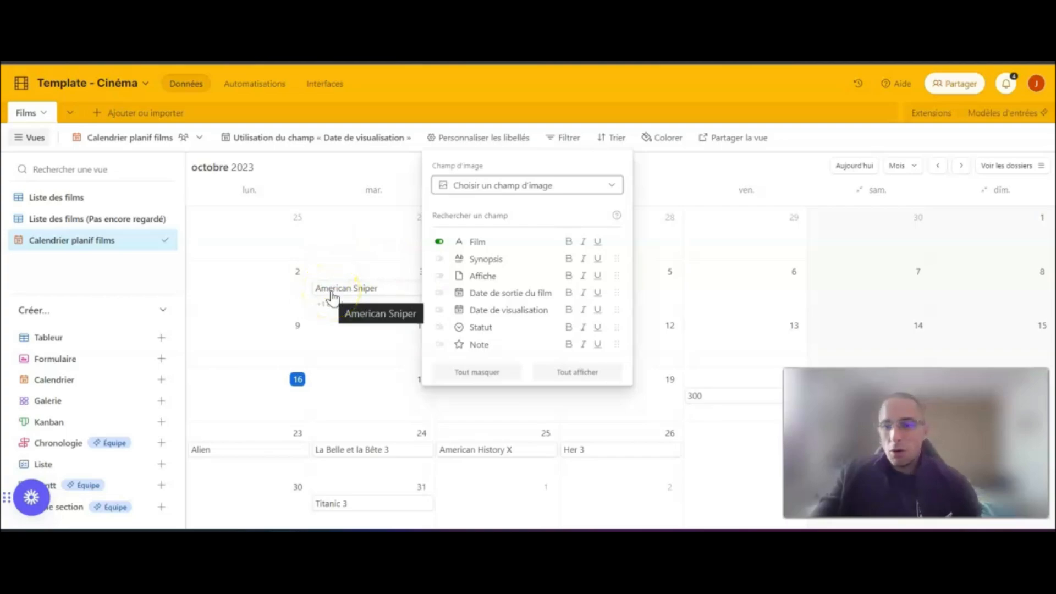
{"action": "left_click", "coordinate": [438, 258]}
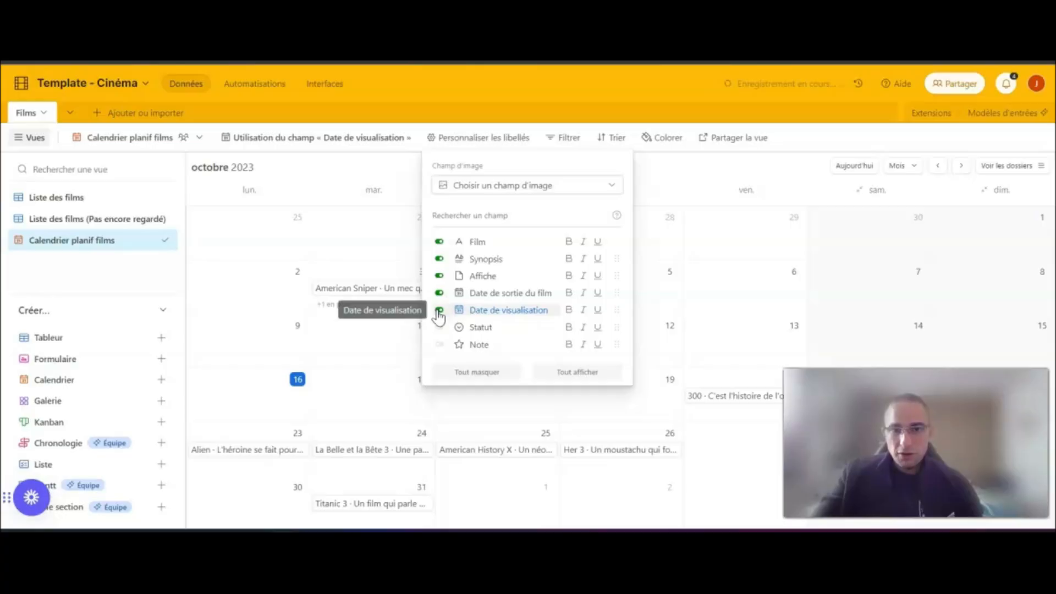
{"action": "left_click", "coordinate": [439, 327]}
{"action": "left_click", "coordinate": [440, 344]}
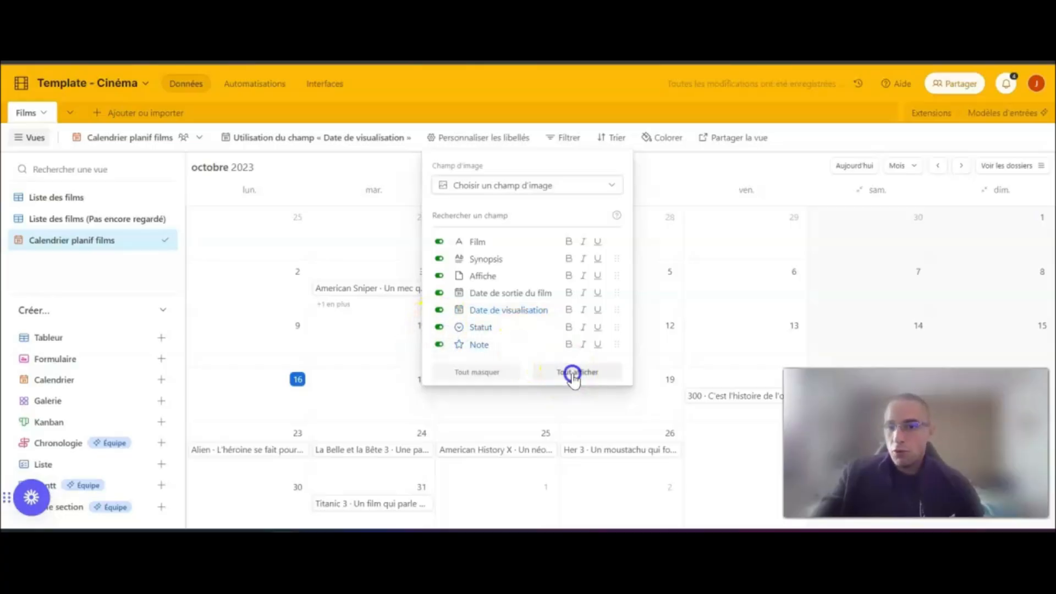
{"action": "left_click", "coordinate": [497, 374]}
{"action": "left_click", "coordinate": [546, 373]}
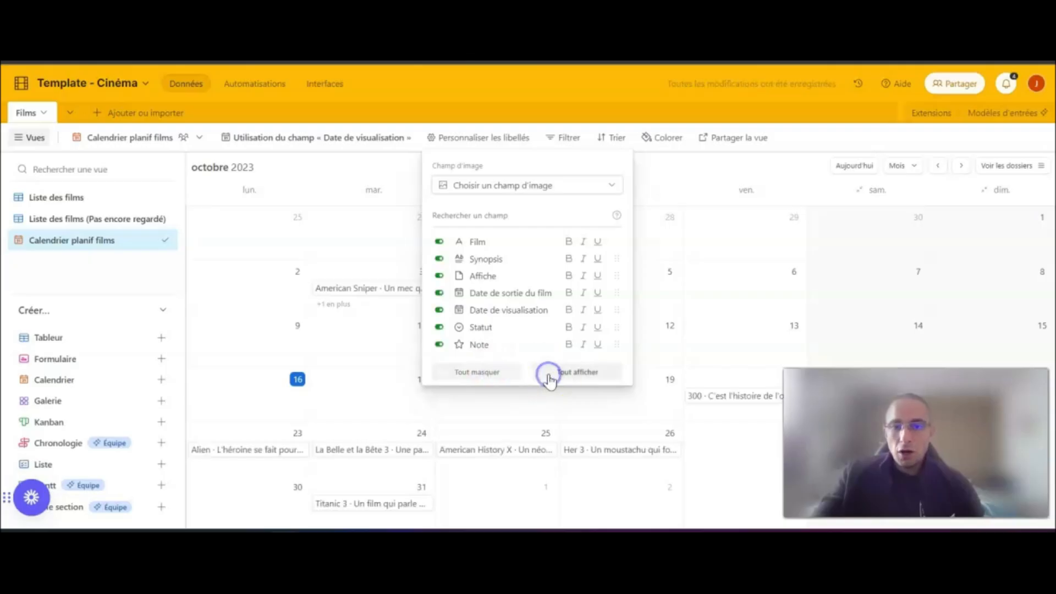
{"action": "left_click", "coordinate": [569, 242]}
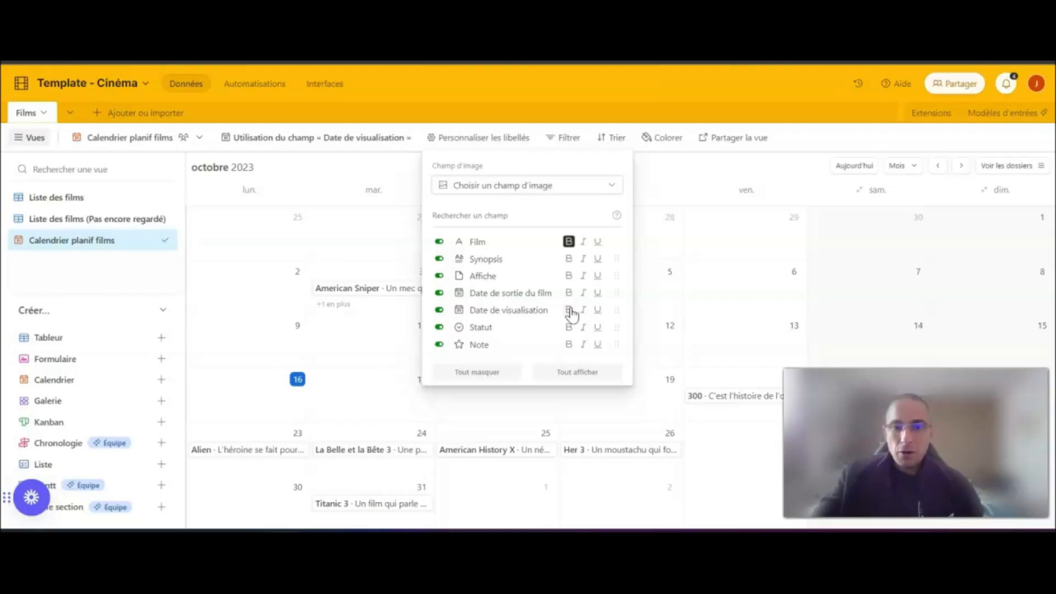
{"action": "left_click", "coordinate": [714, 174]}
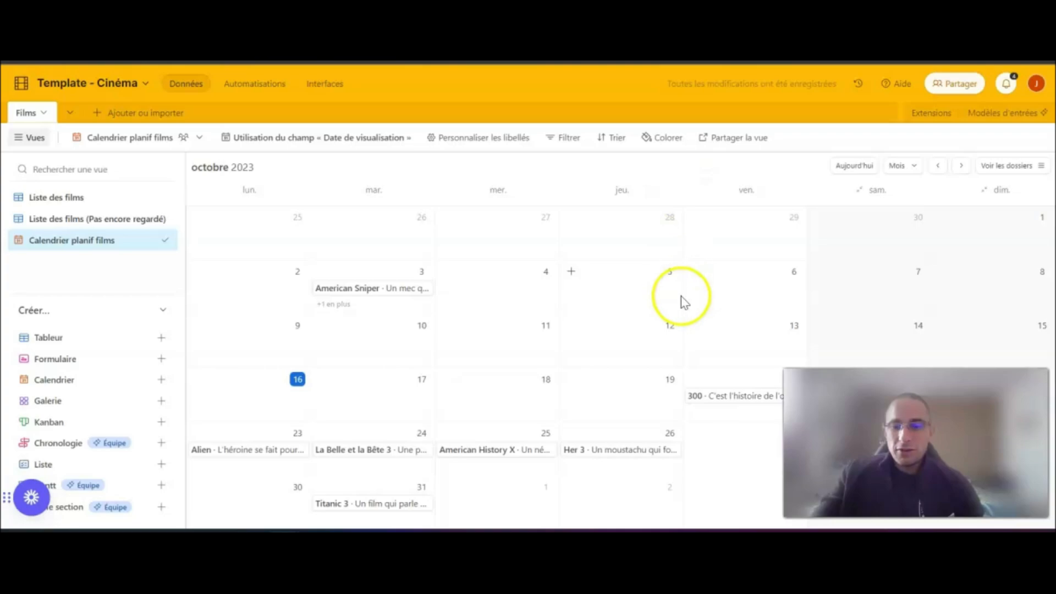
- Examine the details of the 300 entry, from its title and synopsis to its poster, status and rating
{"action": "left_click", "coordinate": [715, 399]}
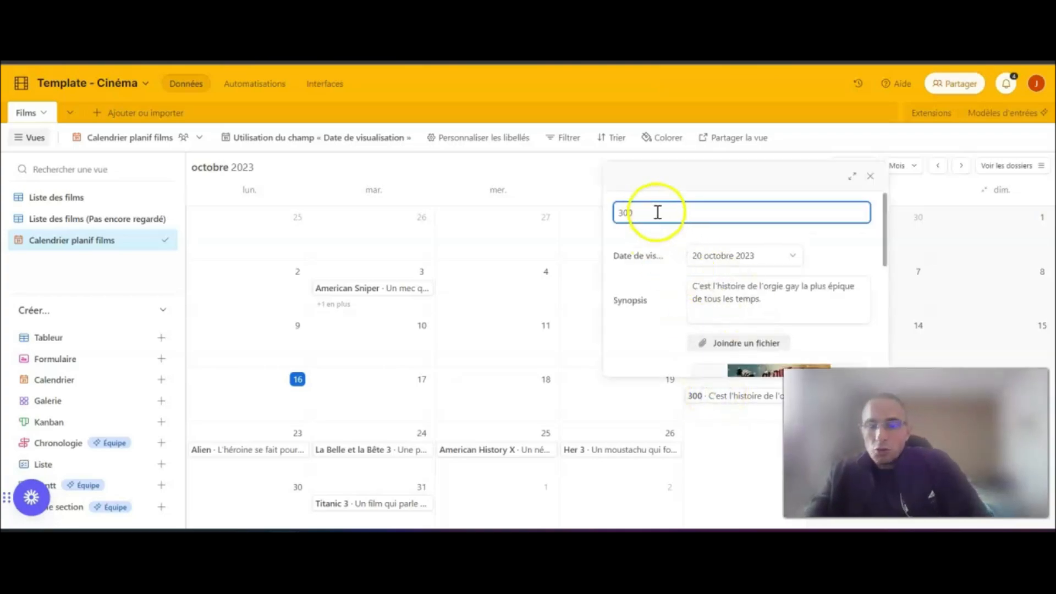
{"action": "left_click", "coordinate": [629, 216]}
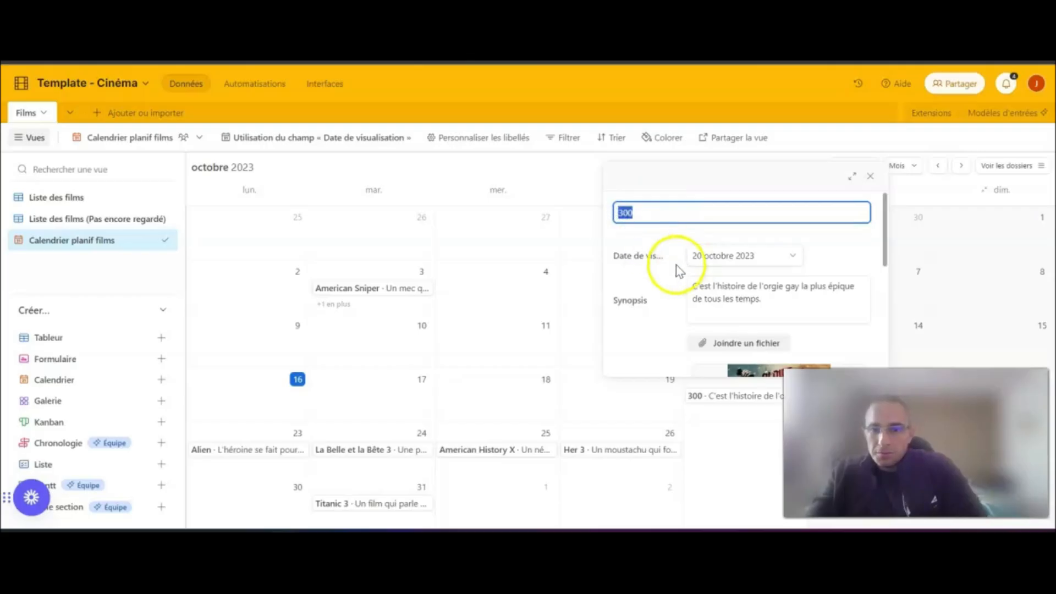
{"action": "scroll", "coordinate": [662, 288], "scroll_direction": "down", "scroll_amount": 1}
{"action": "scroll", "coordinate": [660, 286], "scroll_direction": "down", "scroll_amount": 3}
{"action": "scroll", "coordinate": [688, 283], "scroll_direction": "up", "scroll_amount": 3}
{"action": "scroll", "coordinate": [666, 305], "scroll_direction": "down", "scroll_amount": 3}
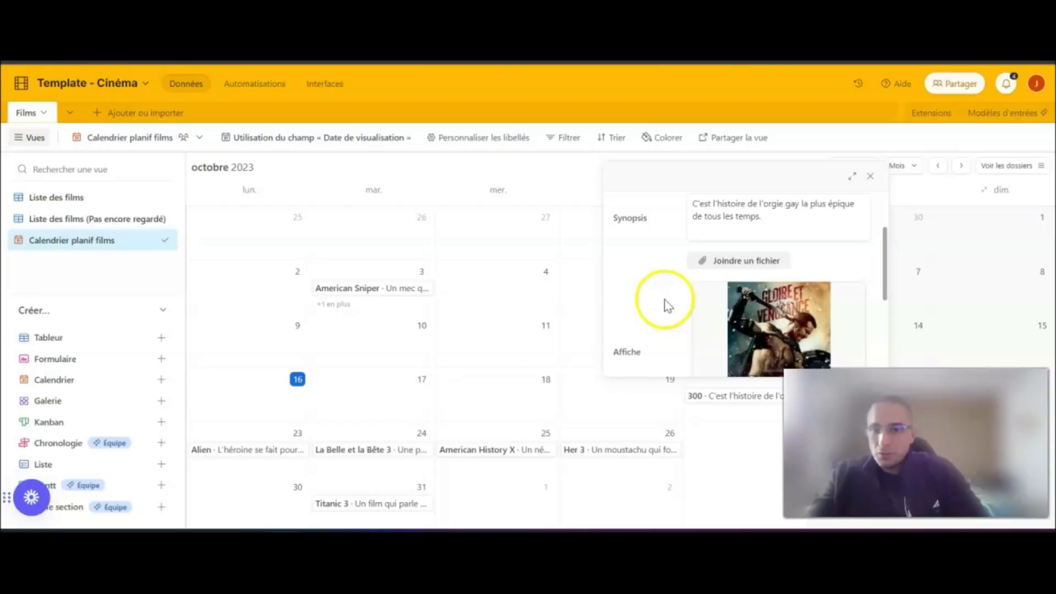
{"action": "scroll", "coordinate": [666, 304], "scroll_direction": "down", "scroll_amount": 2}
{"action": "scroll", "coordinate": [681, 291], "scroll_direction": "down", "scroll_amount": 2}
{"action": "scroll", "coordinate": [682, 290], "scroll_direction": "down", "scroll_amount": 1}
{"action": "scroll", "coordinate": [643, 290], "scroll_direction": "down", "scroll_amount": 1}
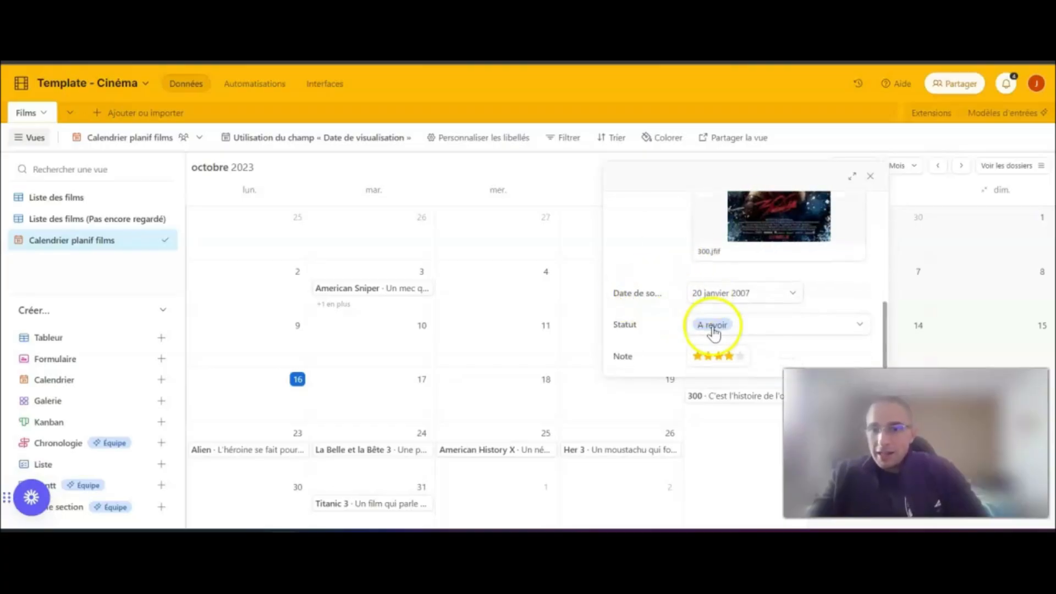
{"action": "scroll", "coordinate": [695, 330], "scroll_direction": "up", "scroll_amount": 5}
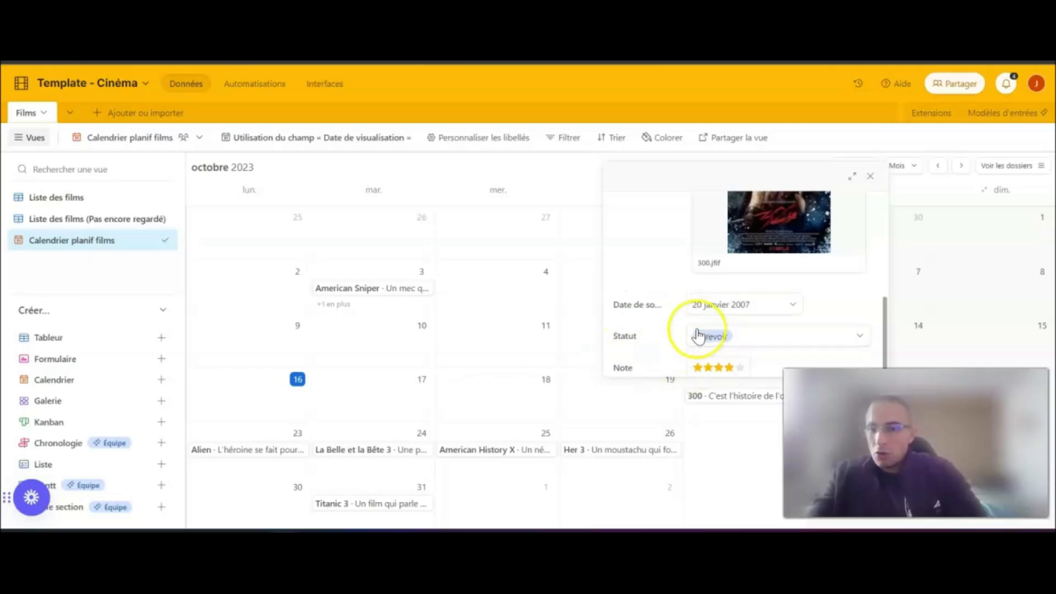
{"action": "scroll", "coordinate": [699, 335], "scroll_direction": "down", "scroll_amount": 3}
{"action": "scroll", "coordinate": [698, 336], "scroll_direction": "down", "scroll_amount": 3}
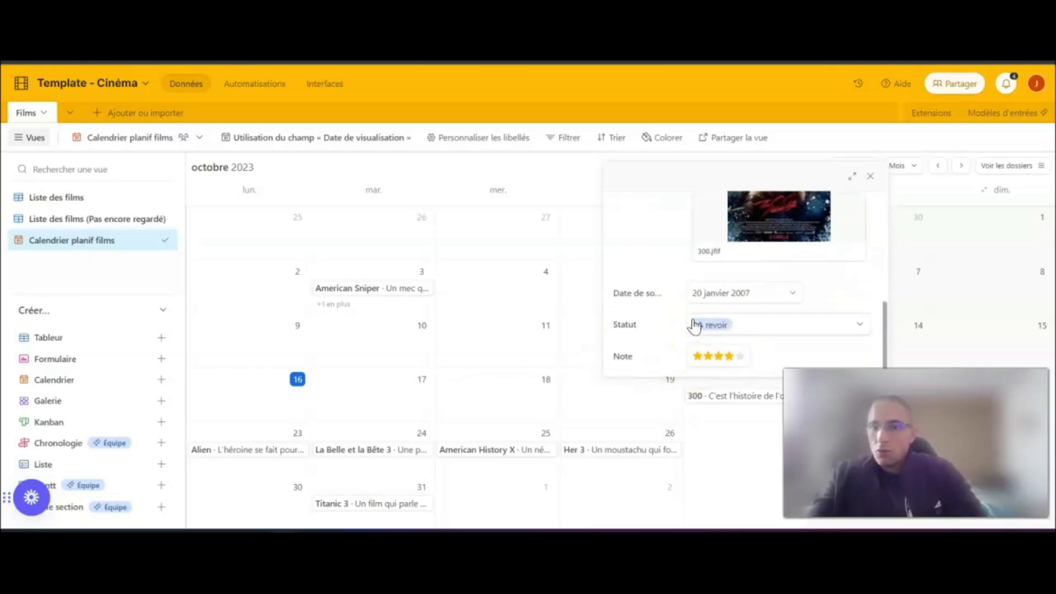
{"action": "scroll", "coordinate": [677, 332], "scroll_direction": "up", "scroll_amount": 5}
- Examine the details of the American History X entry and close them
{"action": "left_click", "coordinate": [483, 449]}
{"action": "scroll", "coordinate": [564, 350], "scroll_direction": "down", "scroll_amount": 3}
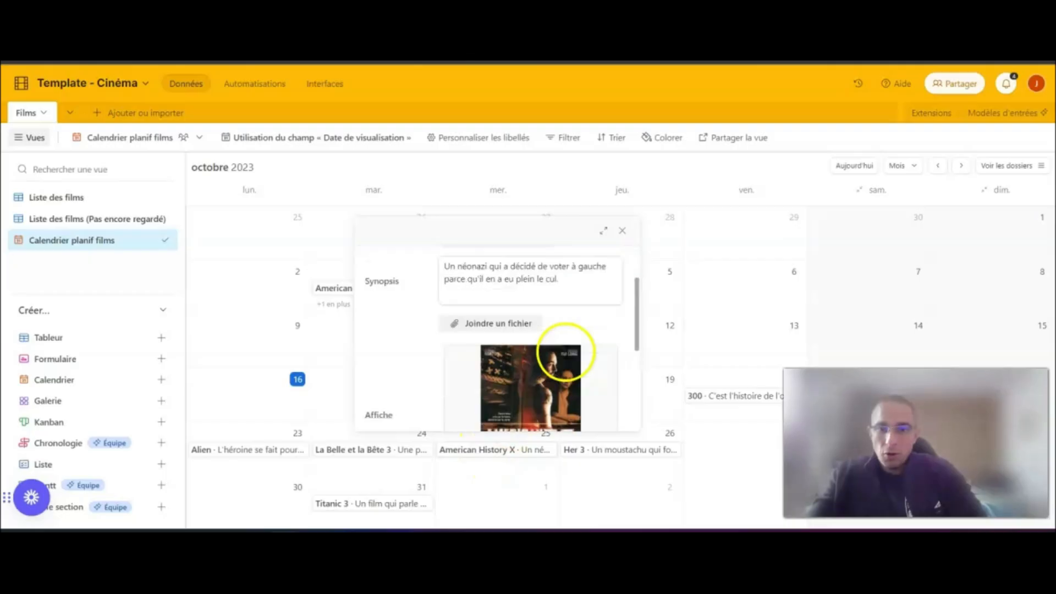
{"action": "scroll", "coordinate": [565, 352], "scroll_direction": "down", "scroll_amount": 3}
{"action": "scroll", "coordinate": [565, 353], "scroll_direction": "up", "scroll_amount": 5}
{"action": "left_click", "coordinate": [689, 180]}
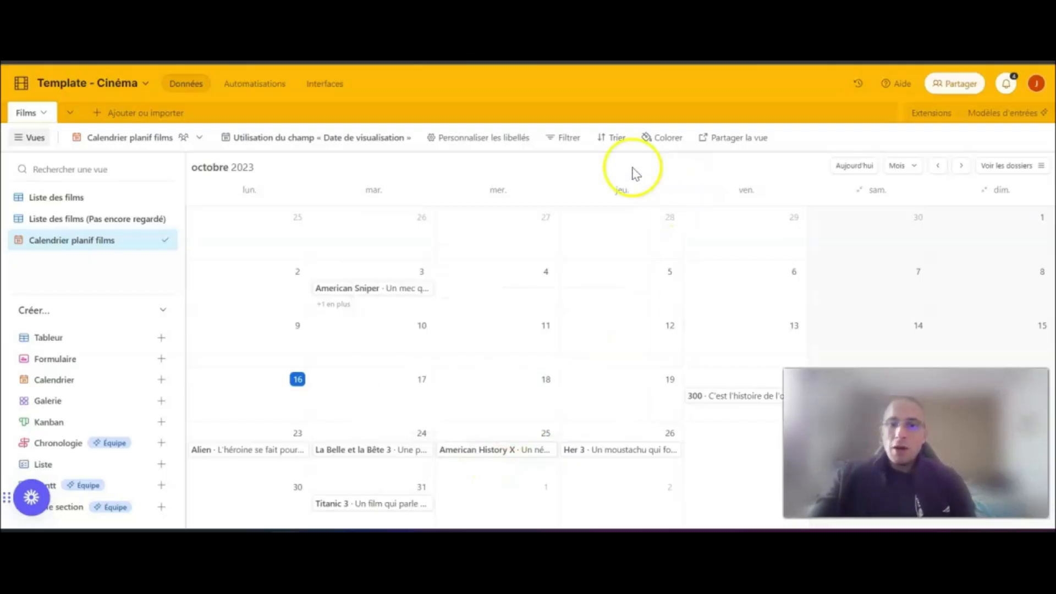
- Filter the calendar to films whose Statut is "Pas encore regardé"
{"action": "left_click", "coordinate": [564, 142]}
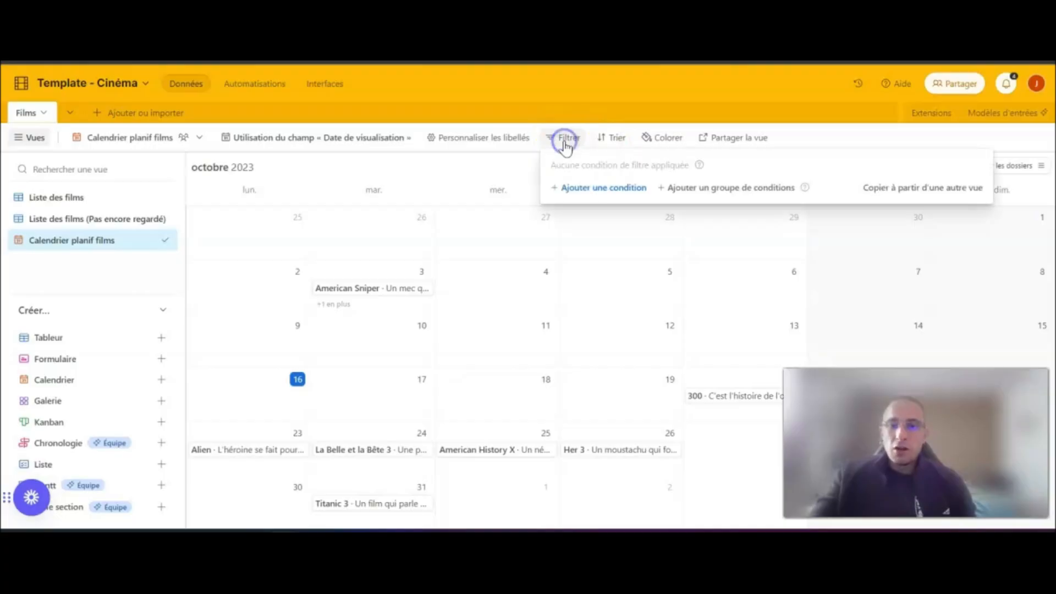
{"action": "left_click", "coordinate": [600, 190]}
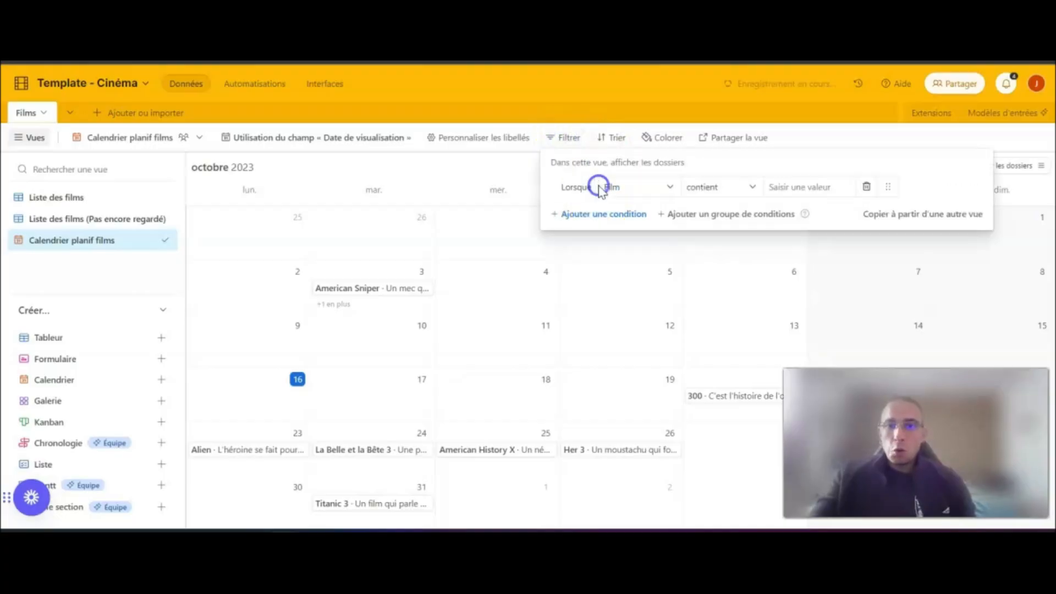
{"action": "left_click", "coordinate": [638, 192]}
{"action": "scroll", "coordinate": [652, 330], "scroll_direction": "down", "scroll_amount": 1}
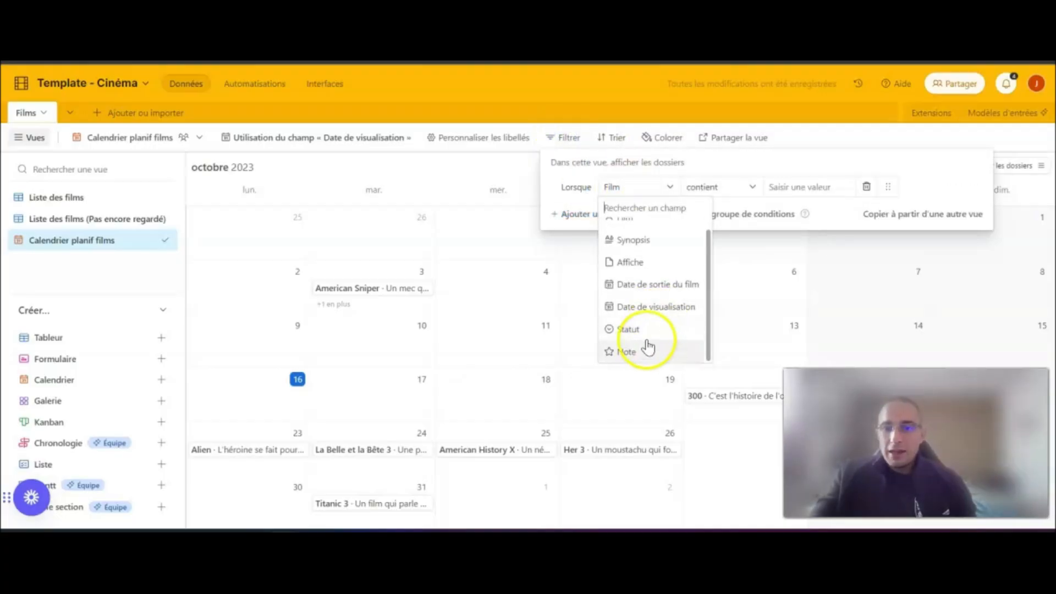
{"action": "left_click", "coordinate": [646, 331]}
{"action": "left_click", "coordinate": [804, 187]}
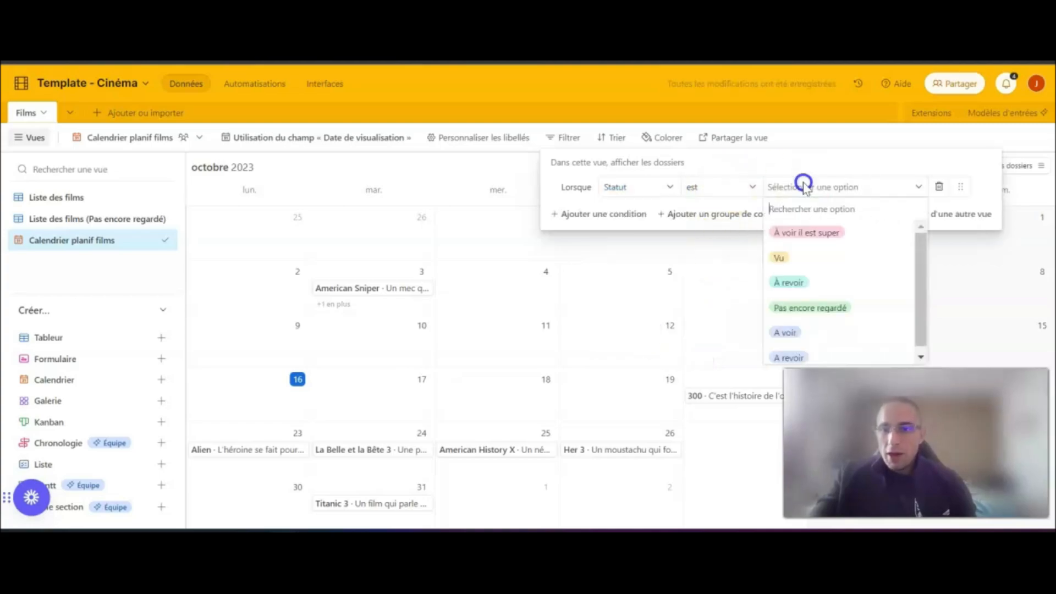
{"action": "left_click", "coordinate": [819, 310]}
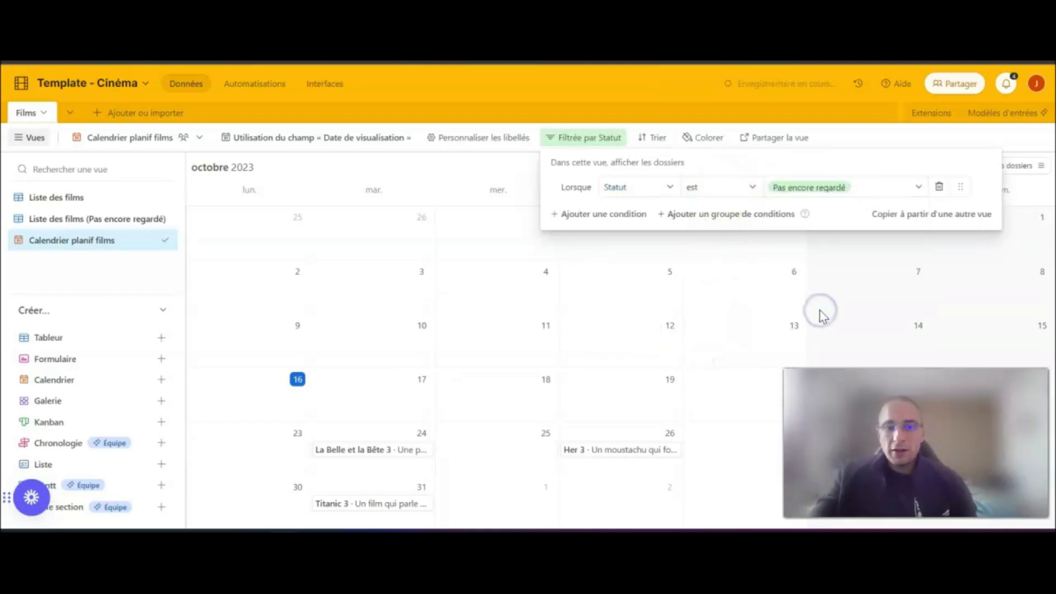
{"action": "left_click", "coordinate": [465, 166]}
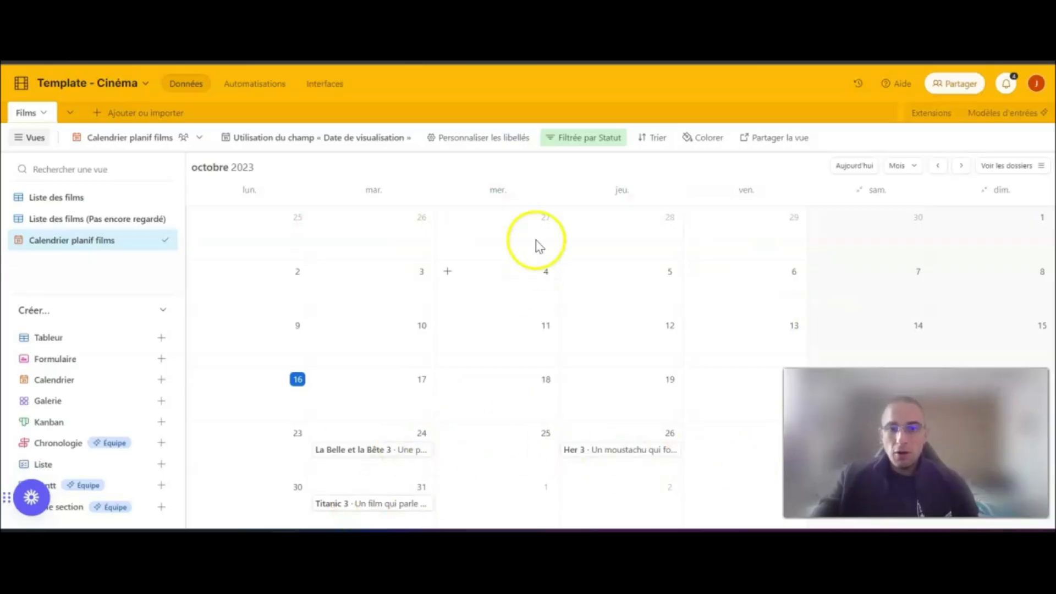
- Delete the Statut filter condition from the calendar view
{"action": "left_click", "coordinate": [570, 138]}
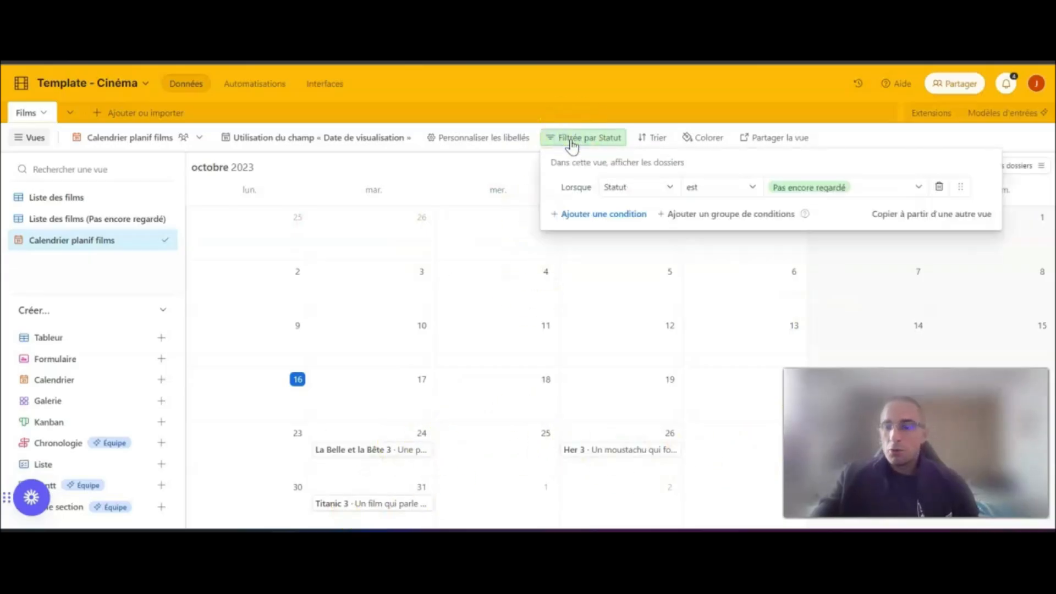
{"action": "left_click", "coordinate": [940, 187]}
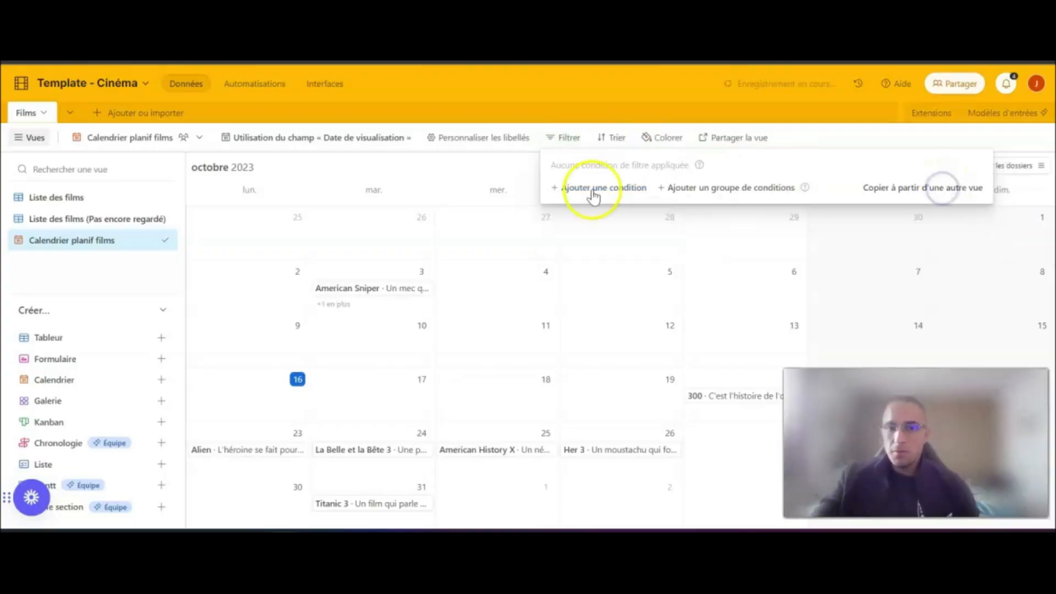
{"action": "left_click", "coordinate": [498, 172]}
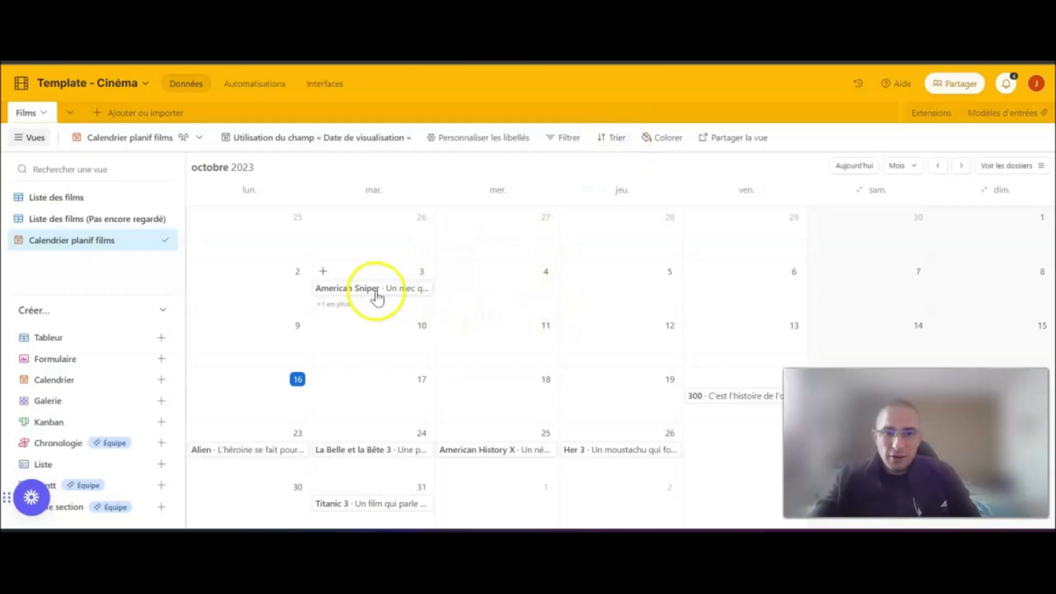
- Try sorting the calendar entries by Film in Z → A and A → Z order, and remove the sort
{"action": "left_click", "coordinate": [613, 137]}
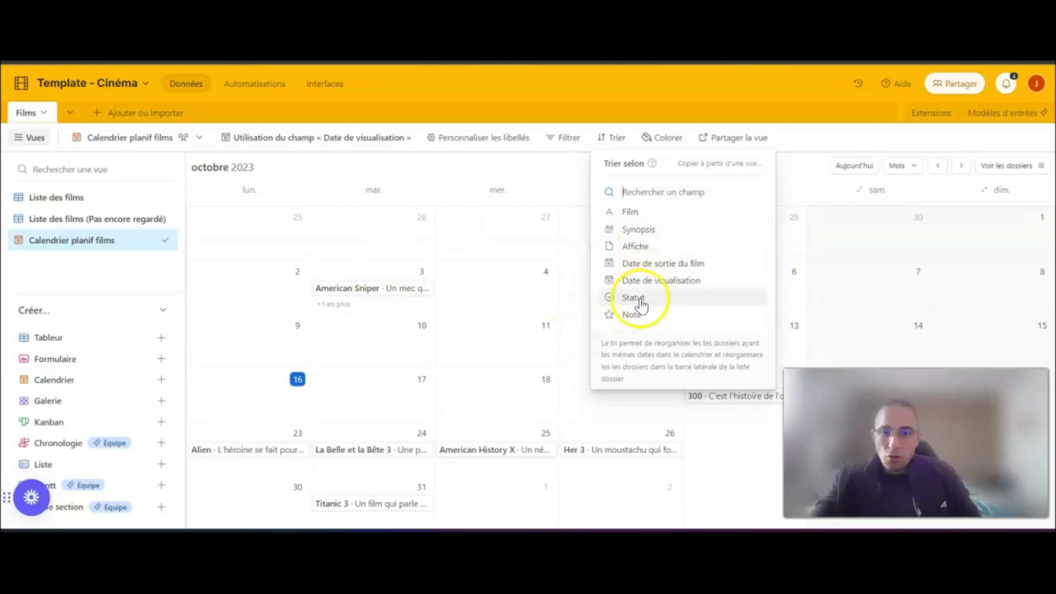
{"action": "left_click", "coordinate": [641, 211]}
{"action": "left_click", "coordinate": [826, 205]}
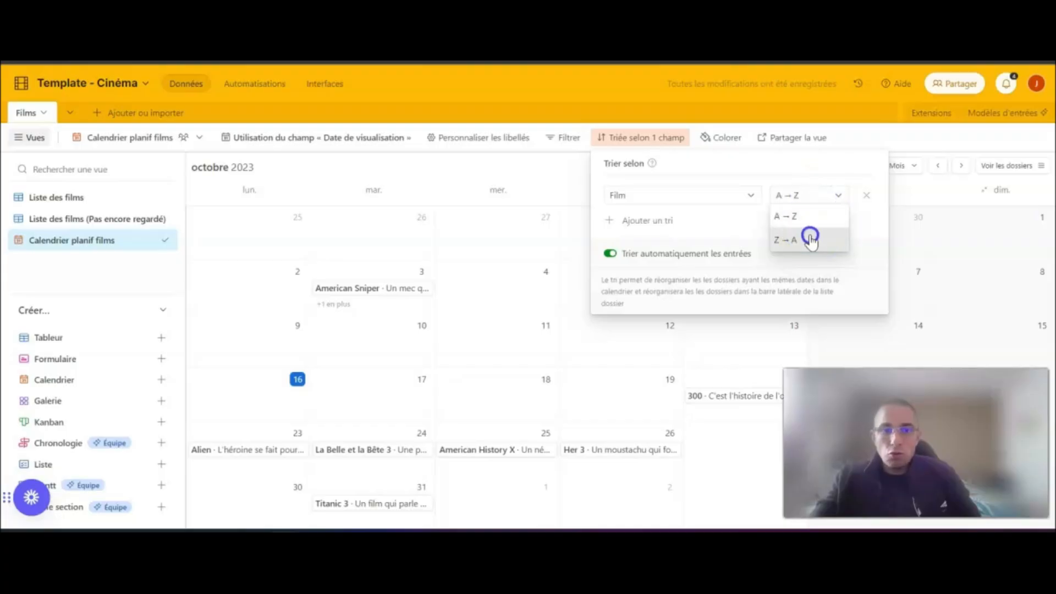
{"action": "left_click", "coordinate": [808, 236]}
{"action": "left_click", "coordinate": [830, 196]}
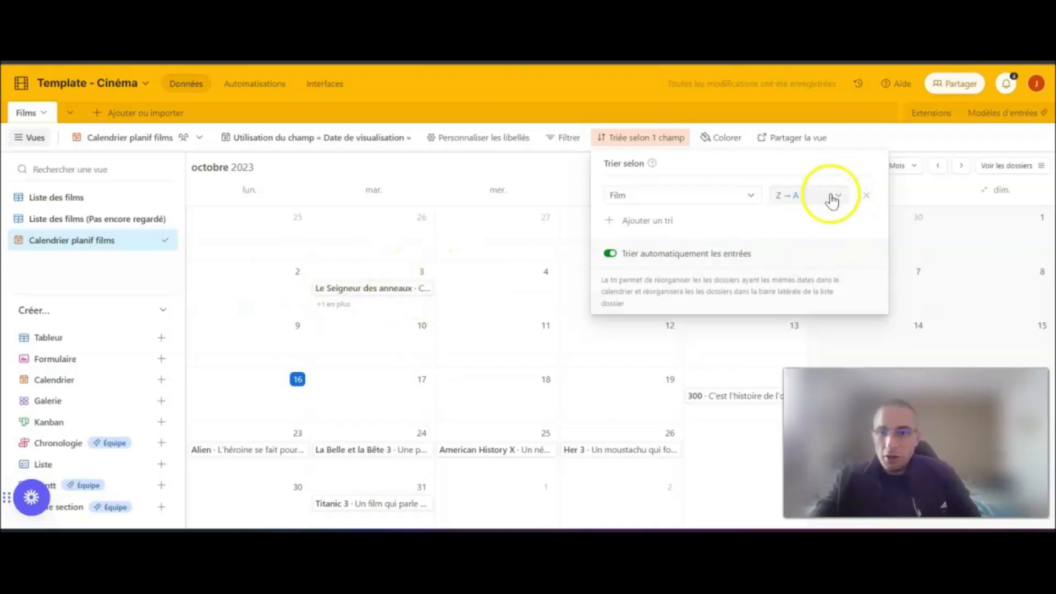
{"action": "left_click", "coordinate": [811, 217]}
{"action": "left_click", "coordinate": [866, 195]}
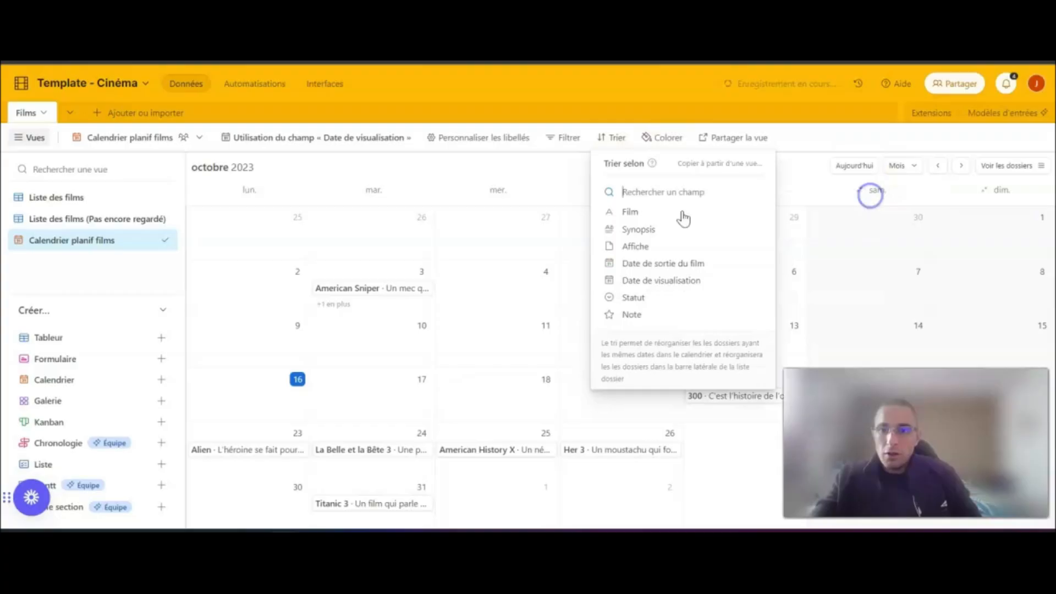
- Check the full list of films on 3 octobre and sort the calendar entries by Film from Z → A
{"action": "left_click", "coordinate": [355, 304]}
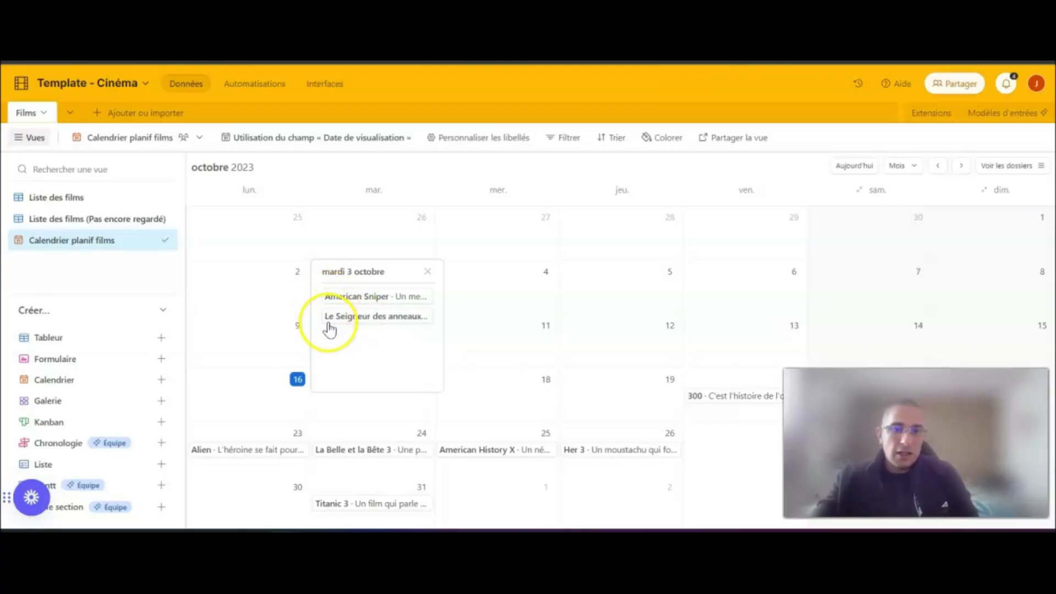
{"action": "left_click", "coordinate": [617, 142]}
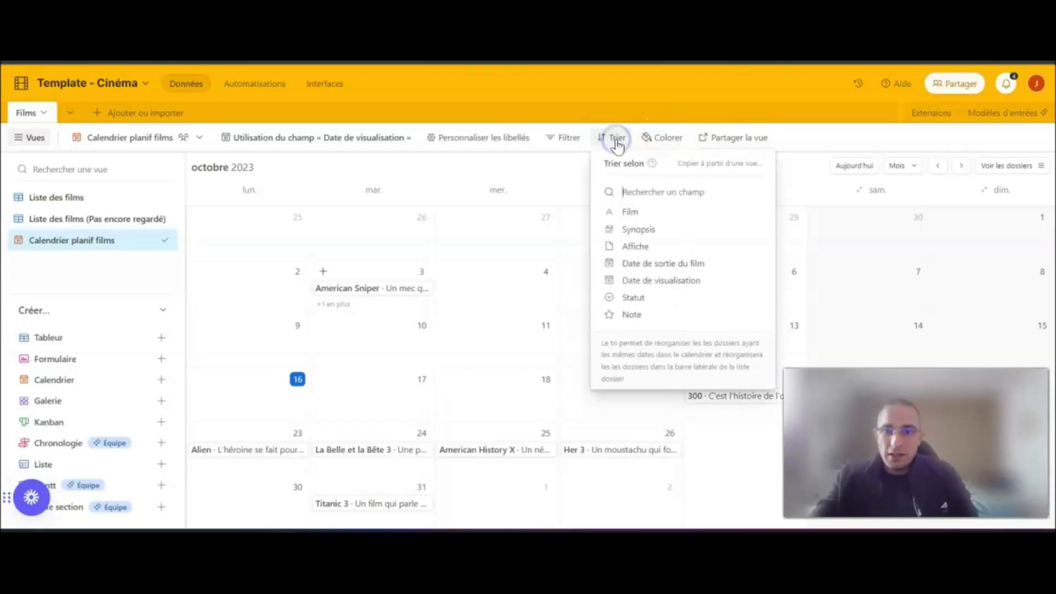
{"action": "left_click", "coordinate": [641, 207]}
{"action": "left_click", "coordinate": [810, 201]}
{"action": "left_click", "coordinate": [801, 235]}
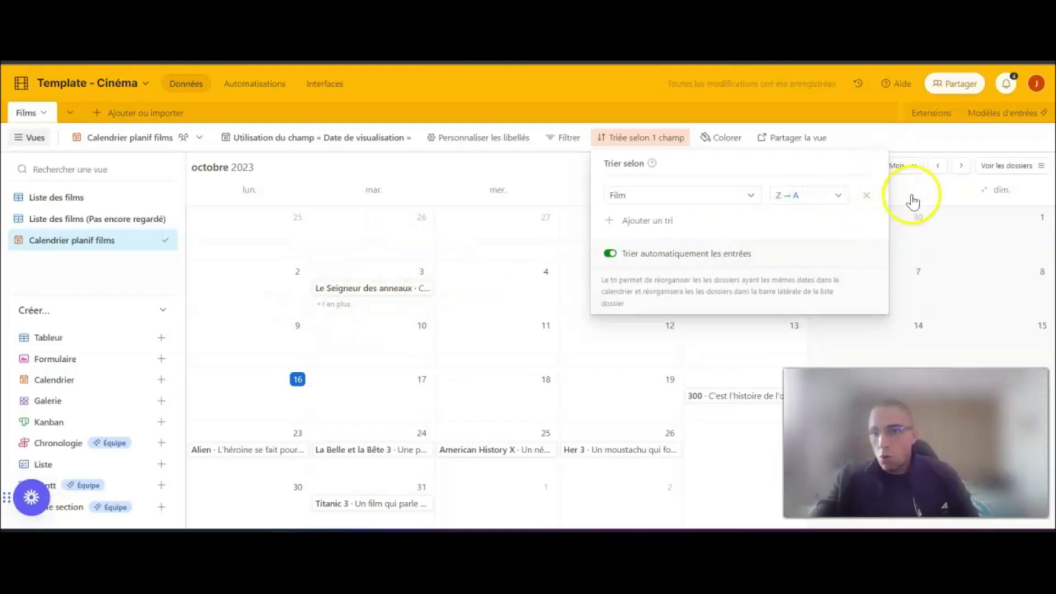
- Remove the Film sort and collapse the weekend columns of the calendar
{"action": "left_click", "coordinate": [866, 196]}
{"action": "left_click", "coordinate": [915, 192]}
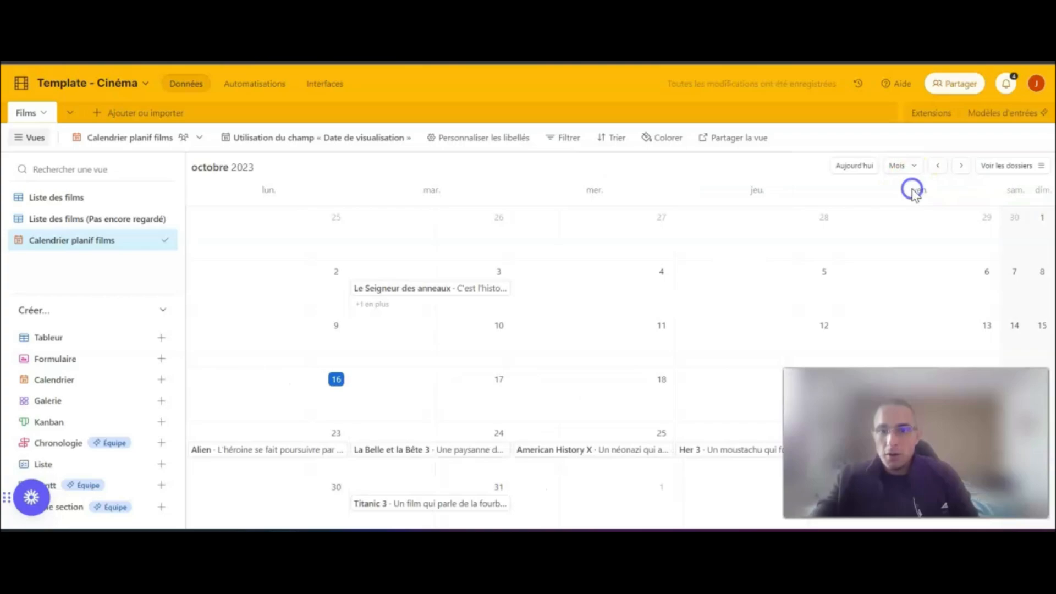
- Create a share link to the calendar view and copy it
{"action": "left_click", "coordinate": [720, 145]}
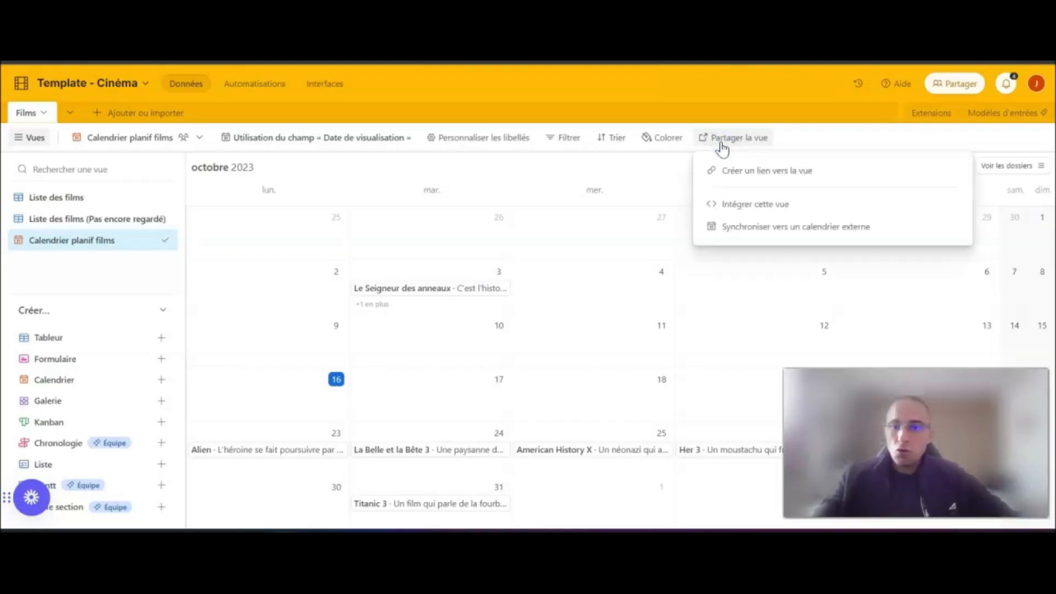
{"action": "left_click", "coordinate": [766, 171]}
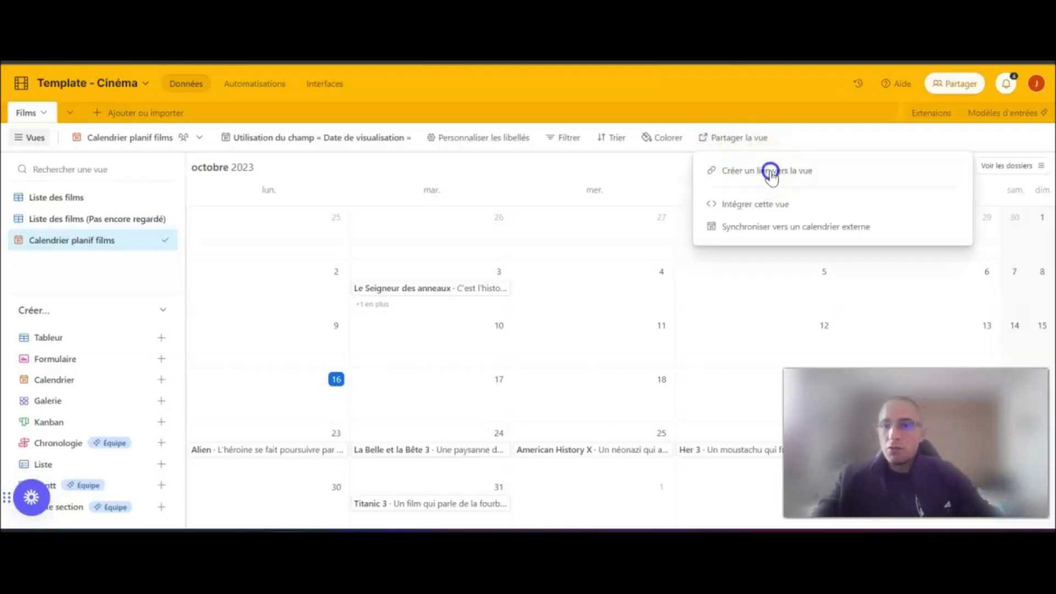
{"action": "left_click", "coordinate": [920, 196]}
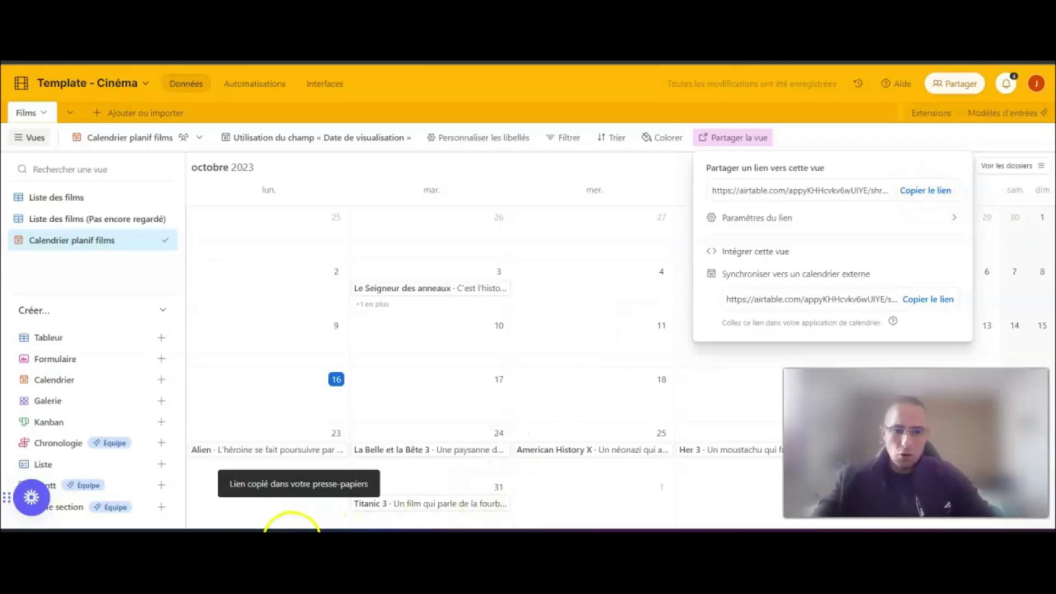
- Switch to a private browsing window and open the copied share link to the calendar view
{"action": "right_click", "coordinate": [291, 537]}
{"action": "left_click", "coordinate": [293, 422]}
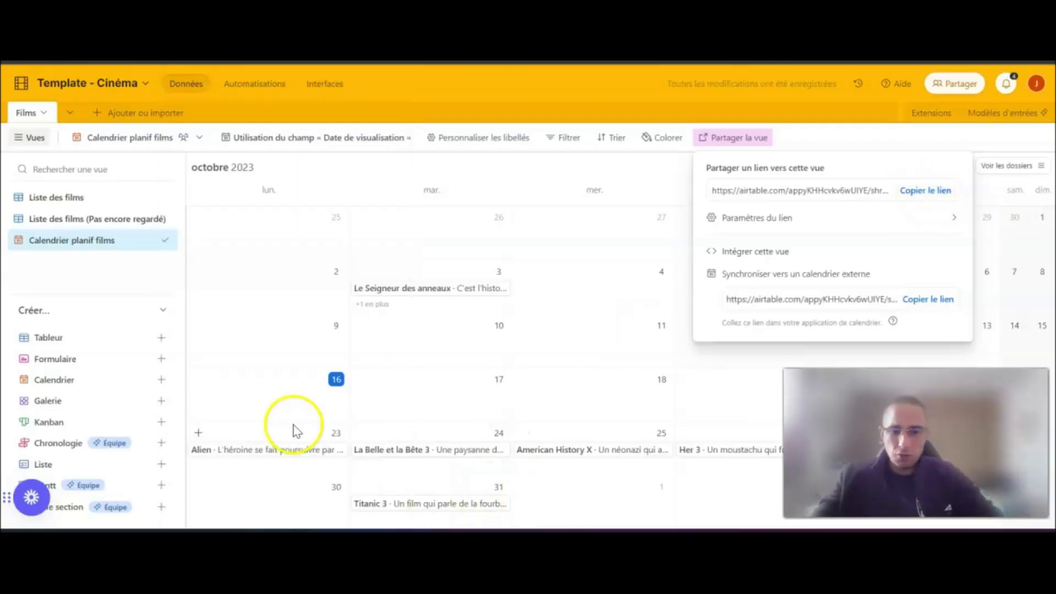
{"action": "key", "text": "ctrl+v"}
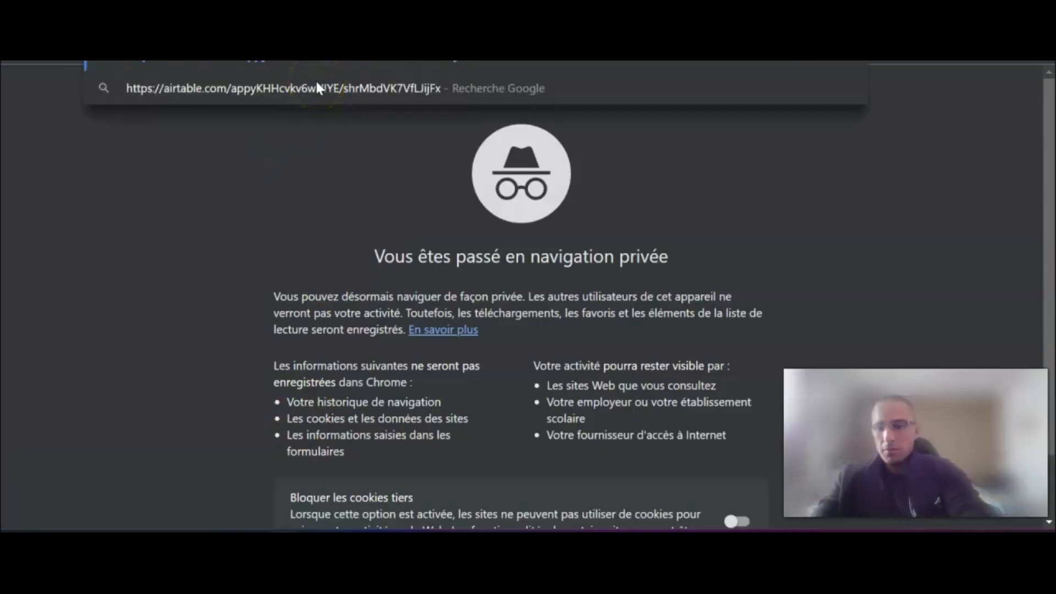
{"action": "key", "text": "Return"}
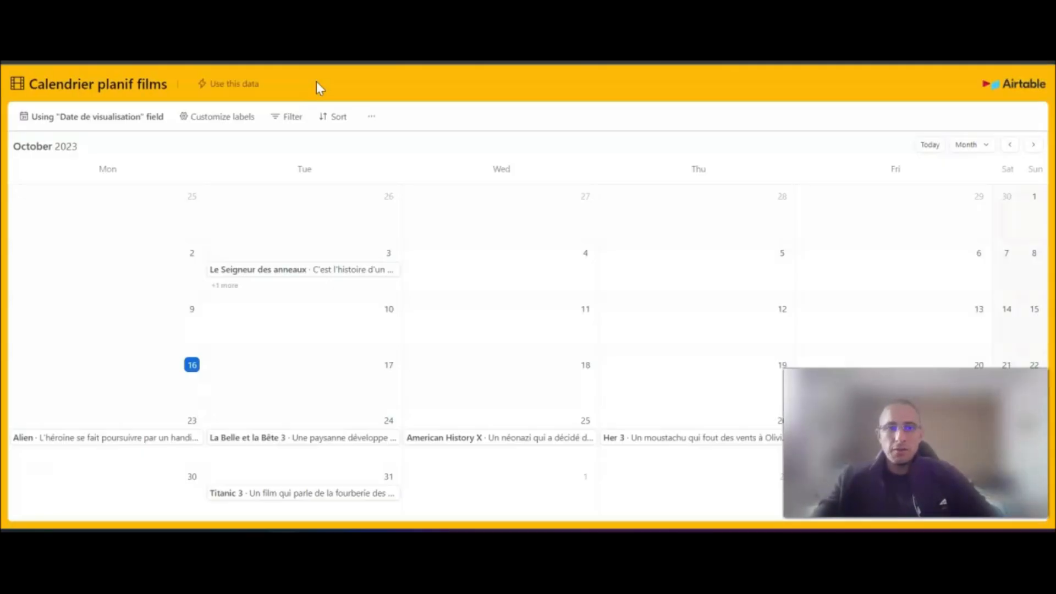
- View the details of Le Seigneur des anneaux and American History X in the shared calendar, closing each record
{"action": "left_click", "coordinate": [316, 269]}
{"action": "scroll", "coordinate": [622, 254], "scroll_direction": "down", "scroll_amount": 4}
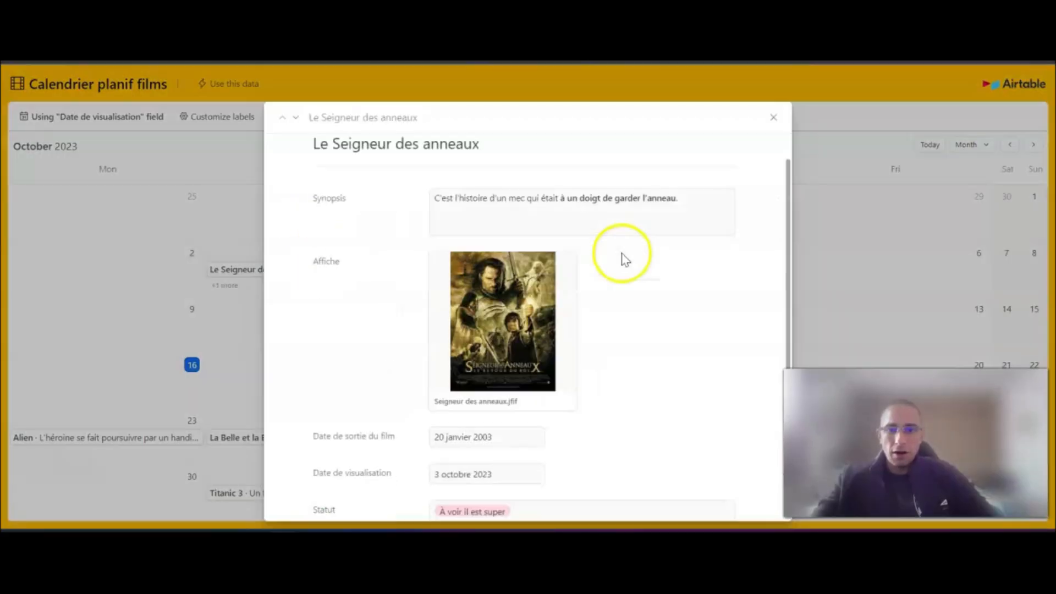
{"action": "scroll", "coordinate": [622, 255], "scroll_direction": "up", "scroll_amount": 4}
{"action": "left_click", "coordinate": [773, 117]}
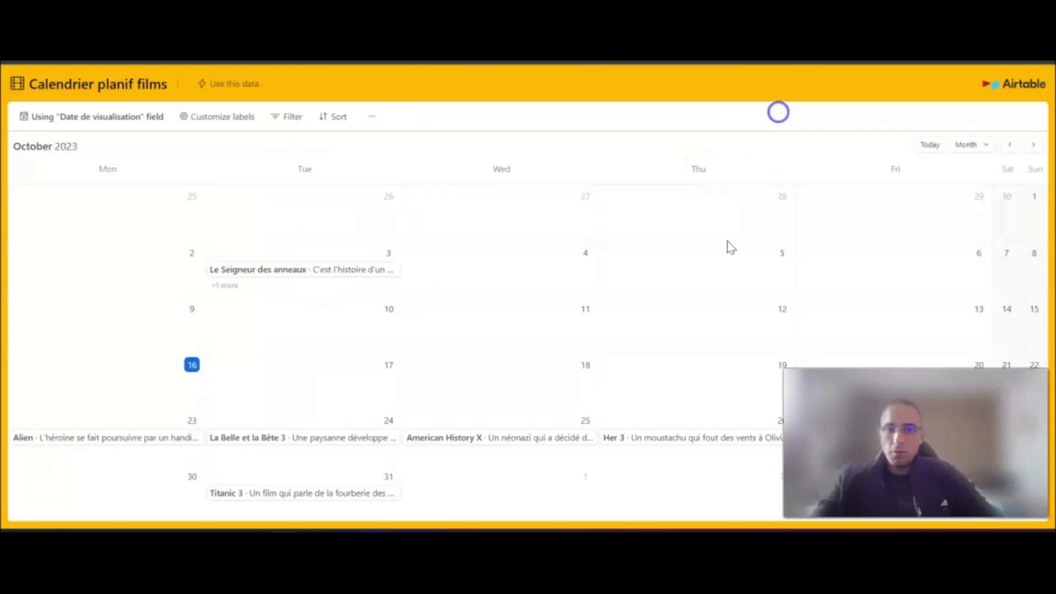
{"action": "left_click", "coordinate": [527, 430]}
{"action": "scroll", "coordinate": [582, 364], "scroll_direction": "down", "scroll_amount": 2}
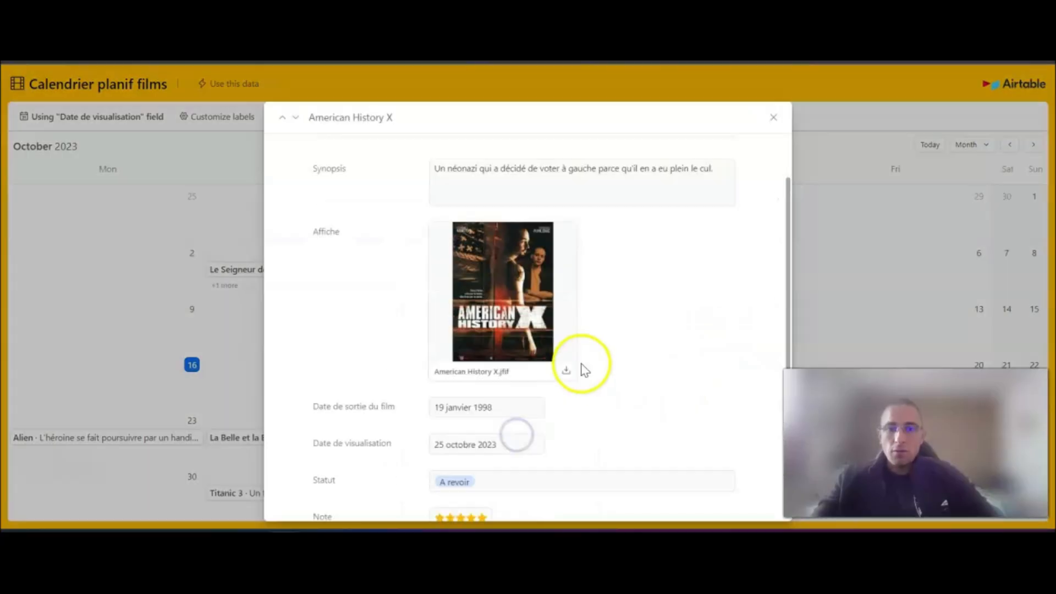
{"action": "scroll", "coordinate": [582, 364], "scroll_direction": "up", "scroll_amount": 2}
{"action": "left_click", "coordinate": [773, 118]}
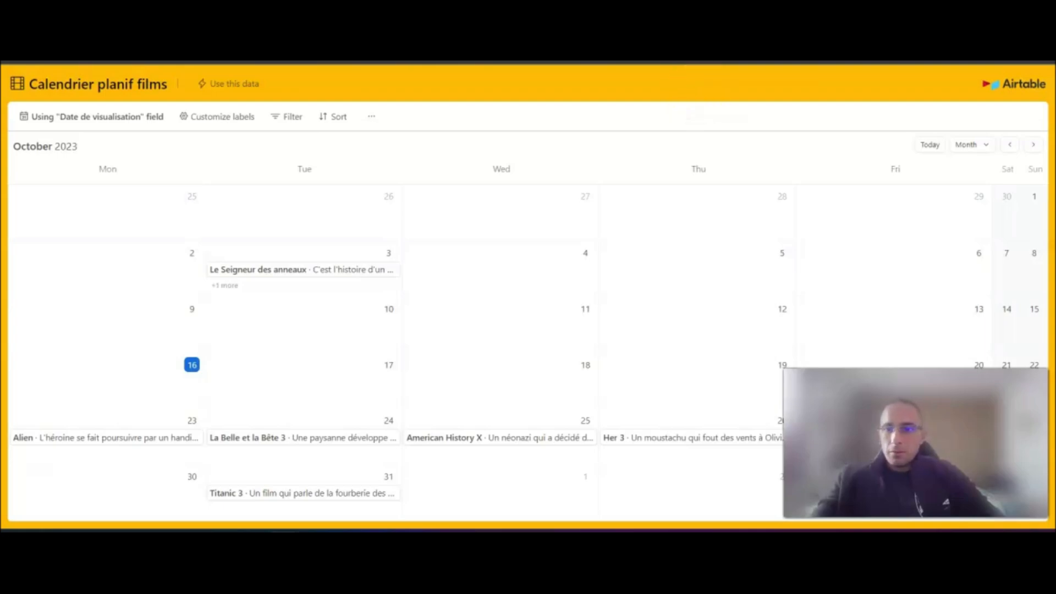
- Return to the cinema base and review the share link's settings, including the default time scale choices
{"action": "key", "text": "ctrl+shift+Tab"}
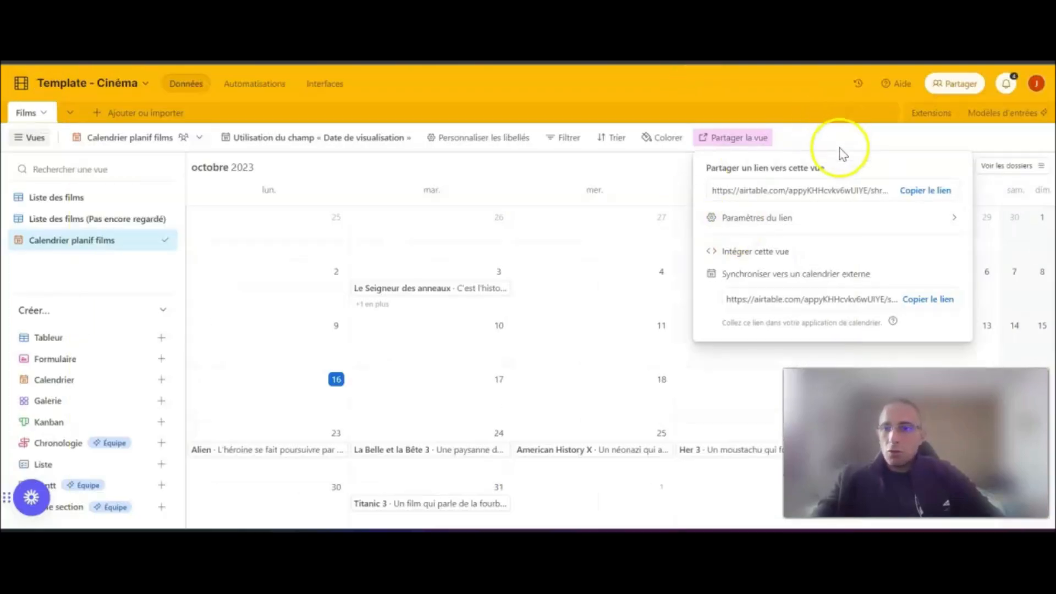
{"action": "left_click", "coordinate": [794, 219]}
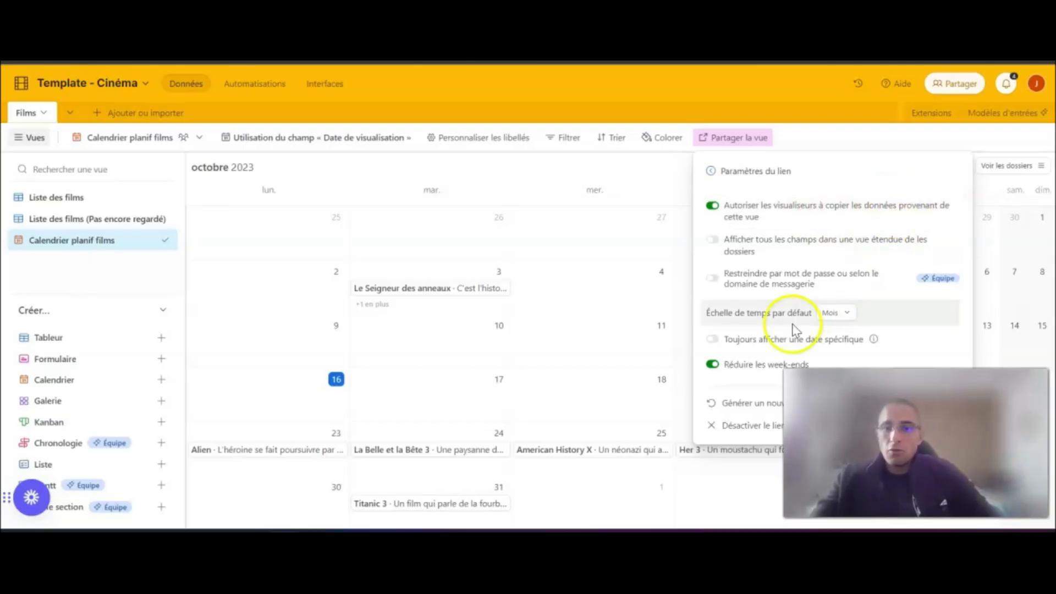
{"action": "left_click", "coordinate": [836, 312]}
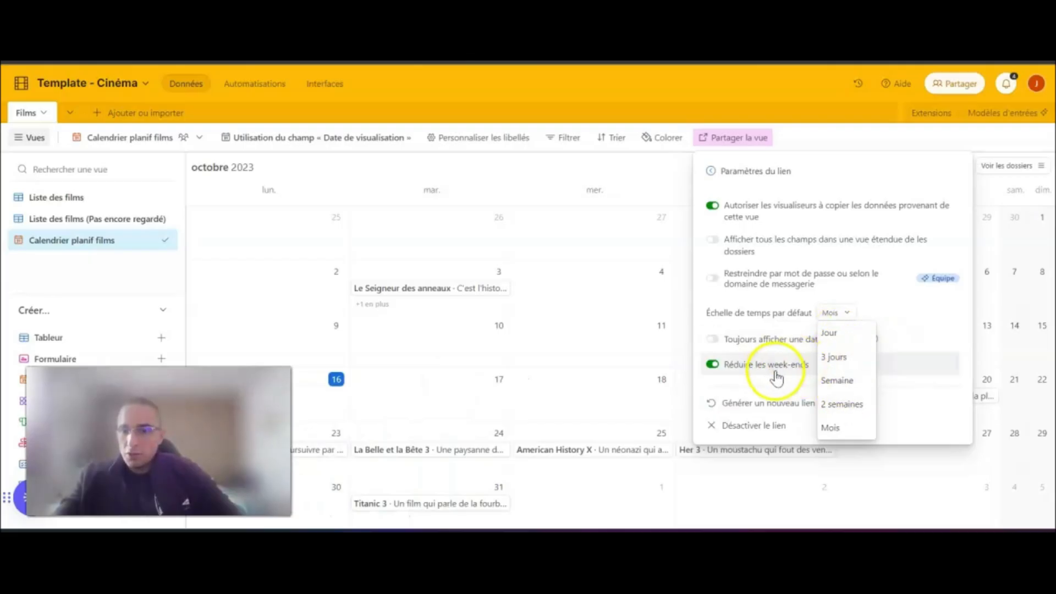
{"action": "left_click", "coordinate": [937, 319]}
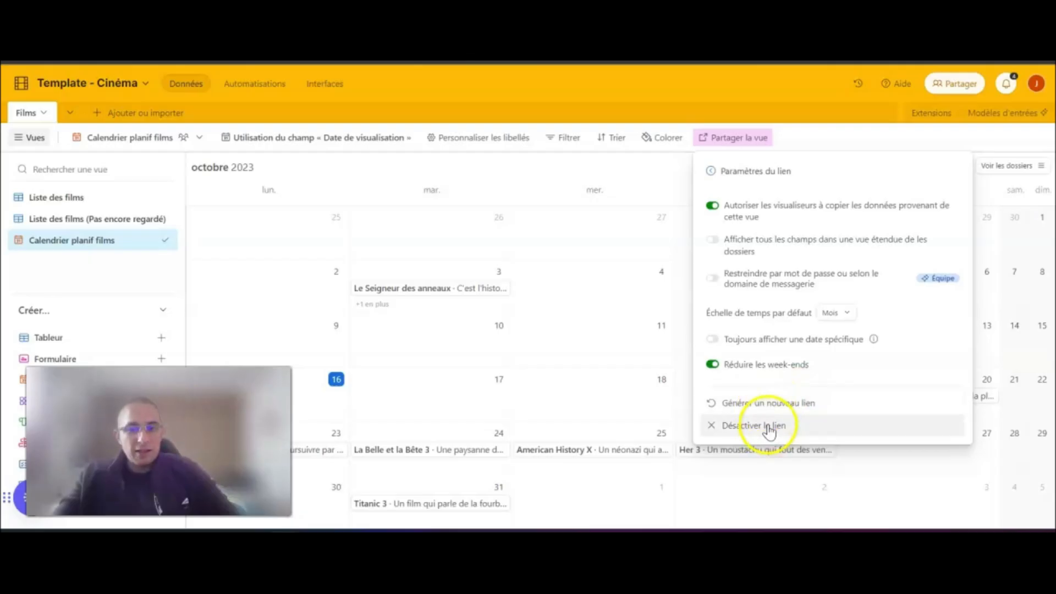
{"action": "left_click", "coordinate": [711, 172]}
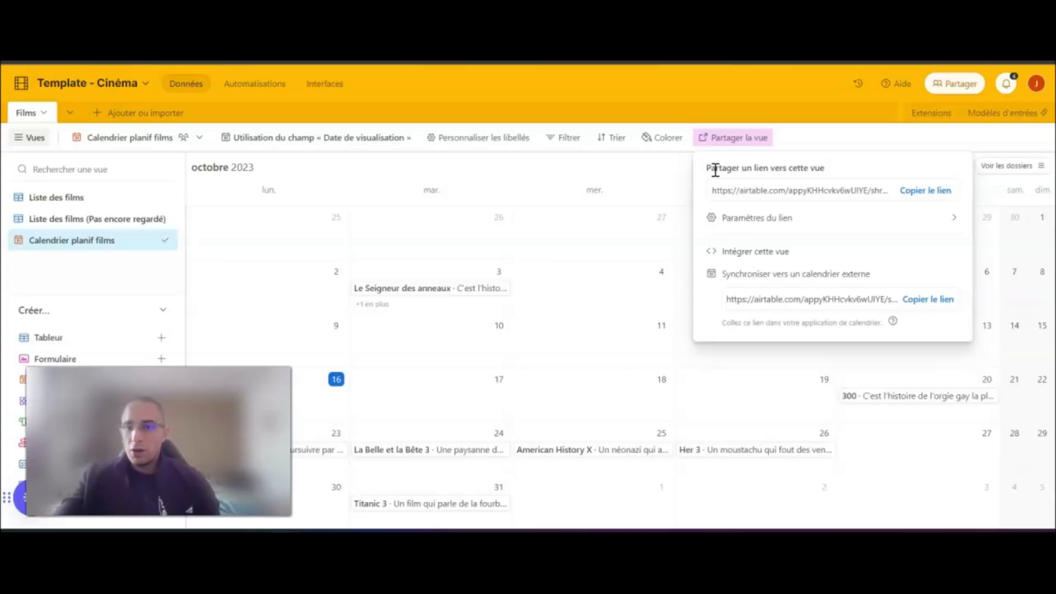
- Open the calendar view's embed page, select the iframe code, inspect the desktop and mobile previews, and return to the base
{"action": "left_click", "coordinate": [790, 255]}
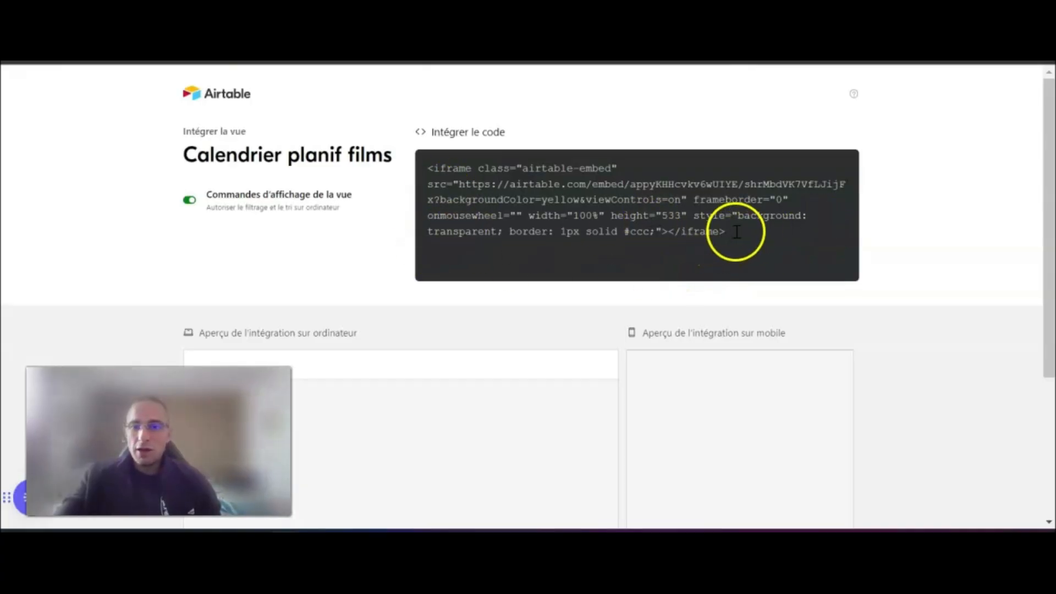
{"action": "left_click", "coordinate": [721, 243]}
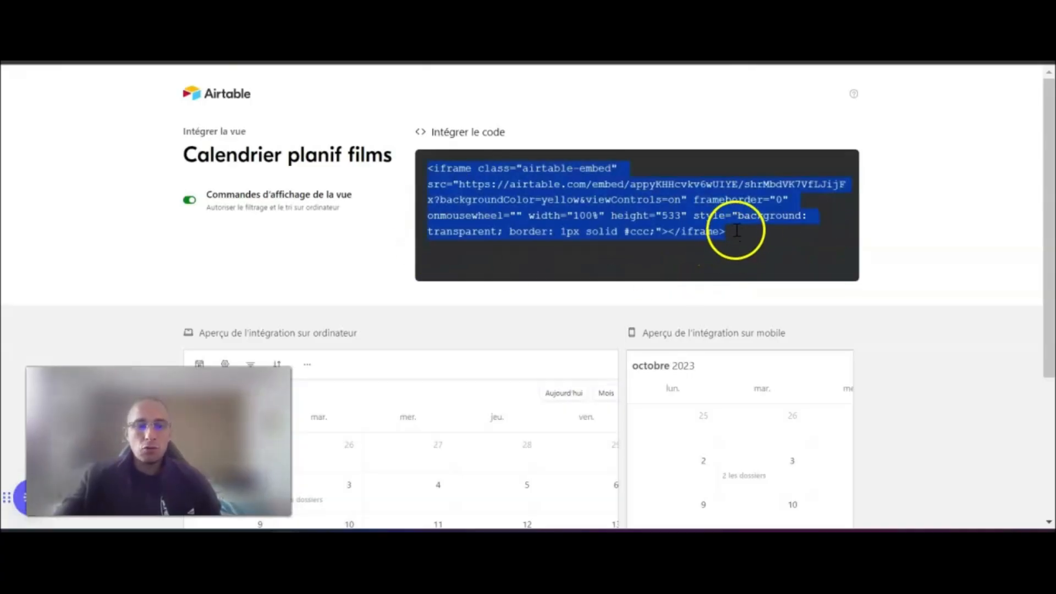
{"action": "scroll", "coordinate": [901, 245], "scroll_direction": "down", "scroll_amount": 3}
{"action": "scroll", "coordinate": [907, 248], "scroll_direction": "down", "scroll_amount": 1}
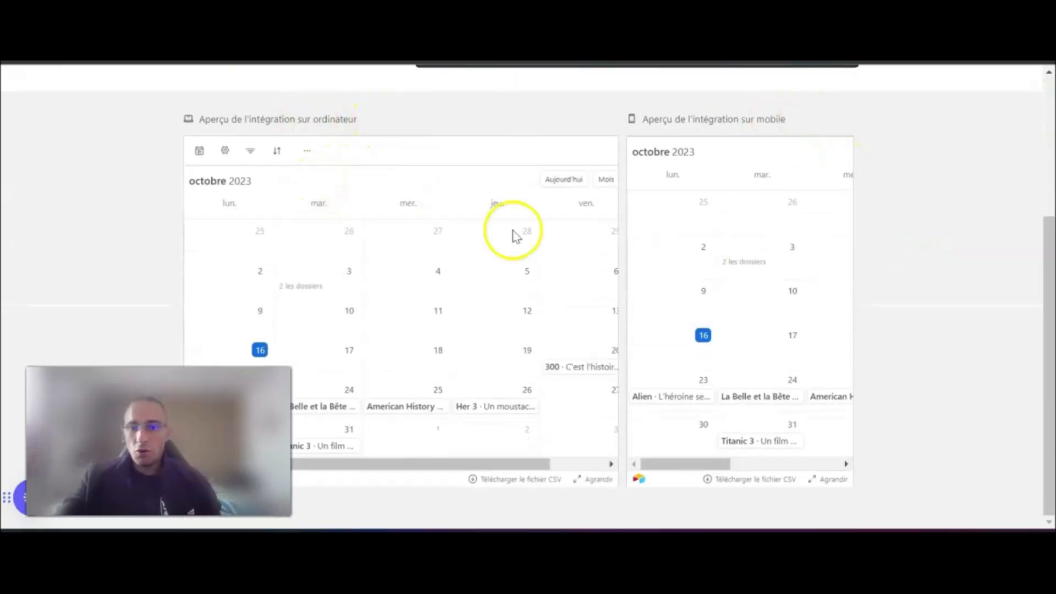
{"action": "mouse_move", "coordinate": [698, 464]}
{"action": "left_mouse_down"}
{"action": "mouse_move", "coordinate": [777, 464]}
{"action": "mouse_move", "coordinate": [682, 473]}
{"action": "left_mouse_up"}
{"action": "scroll", "coordinate": [495, 205], "scroll_direction": "up", "scroll_amount": 4}
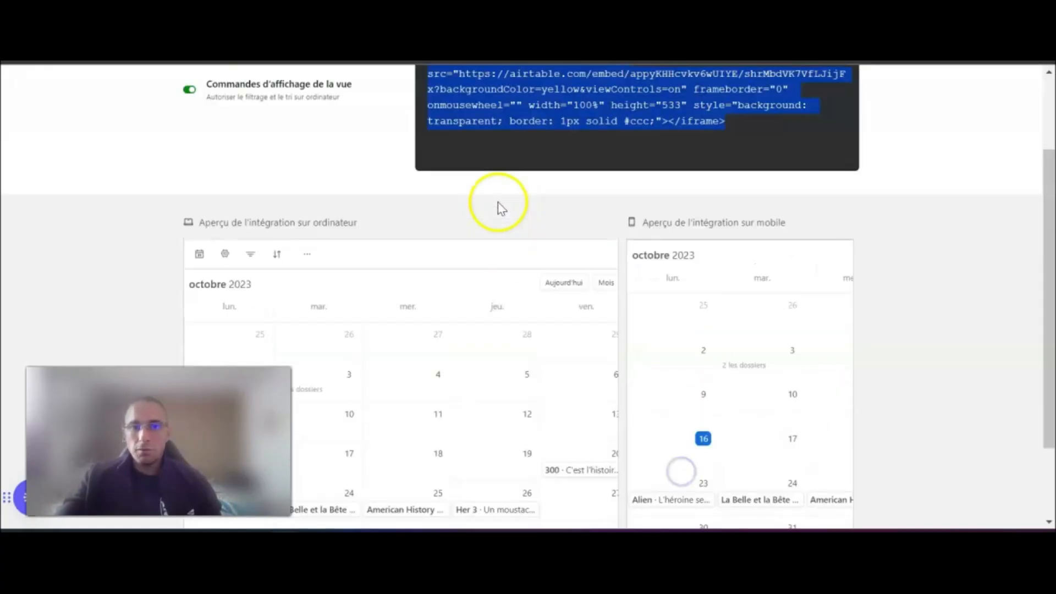
{"action": "left_click", "coordinate": [447, 62]}
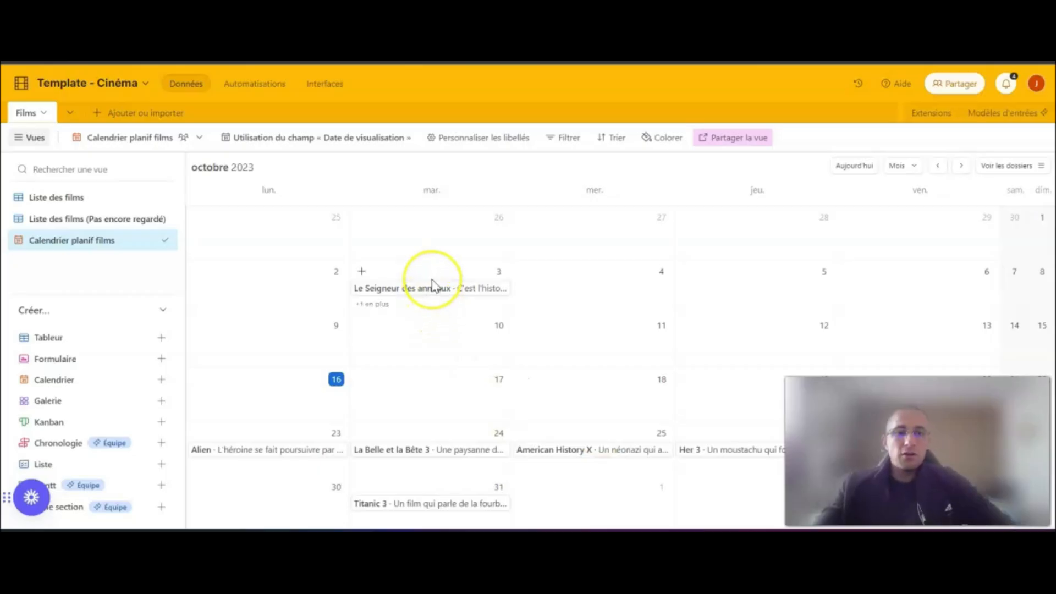
- Create a collaborative gallery view named "Gallerie des films" and look through its film cards
{"action": "left_click", "coordinate": [53, 201]}
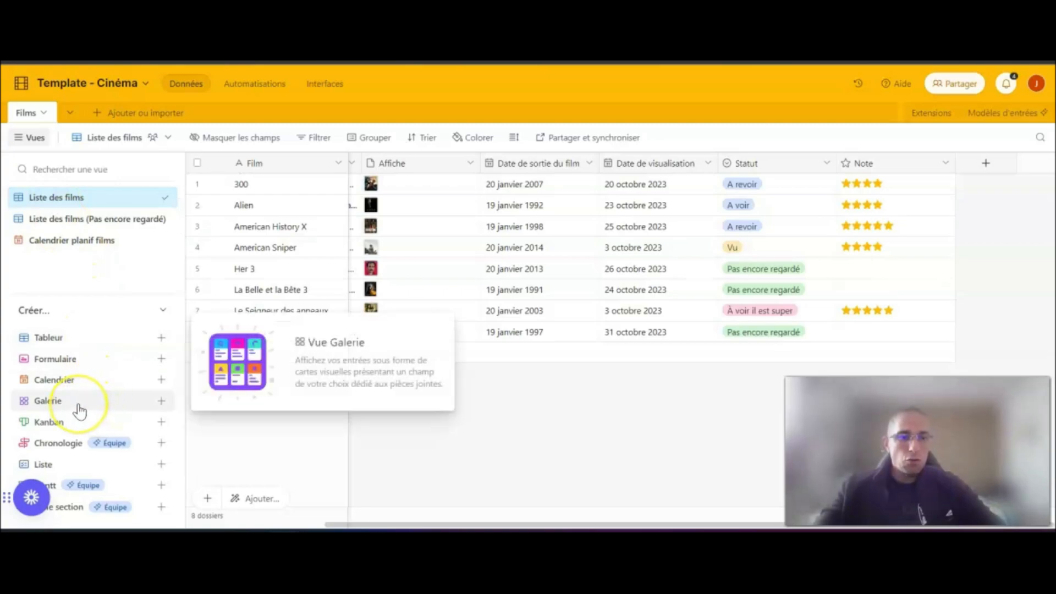
{"action": "left_click", "coordinate": [162, 401]}
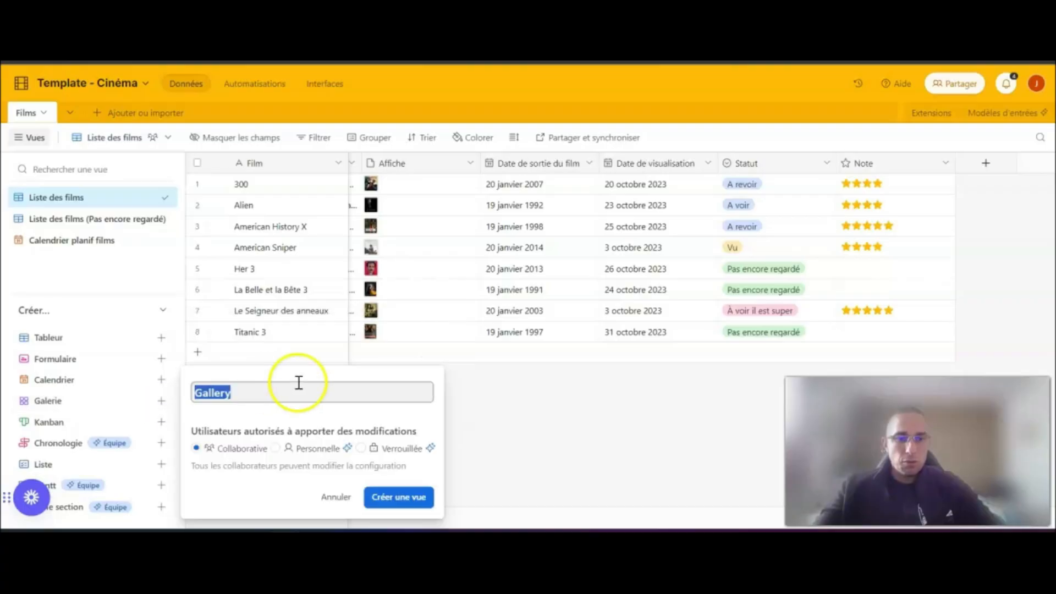
{"action": "left_click", "coordinate": [257, 390]}
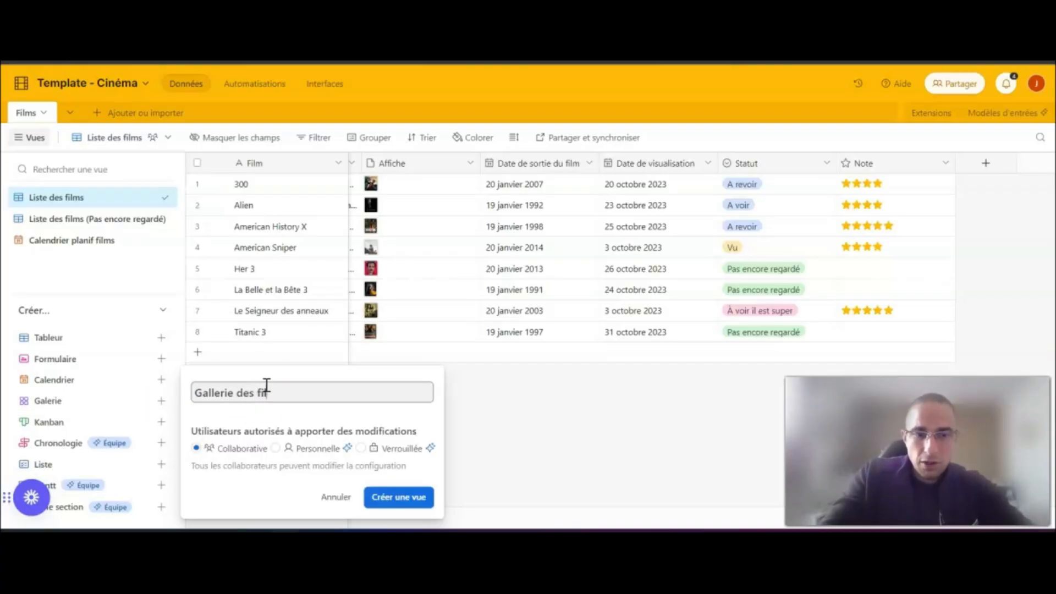
{"action": "type", "text": "lms"}
{"action": "left_click", "coordinate": [398, 501]}
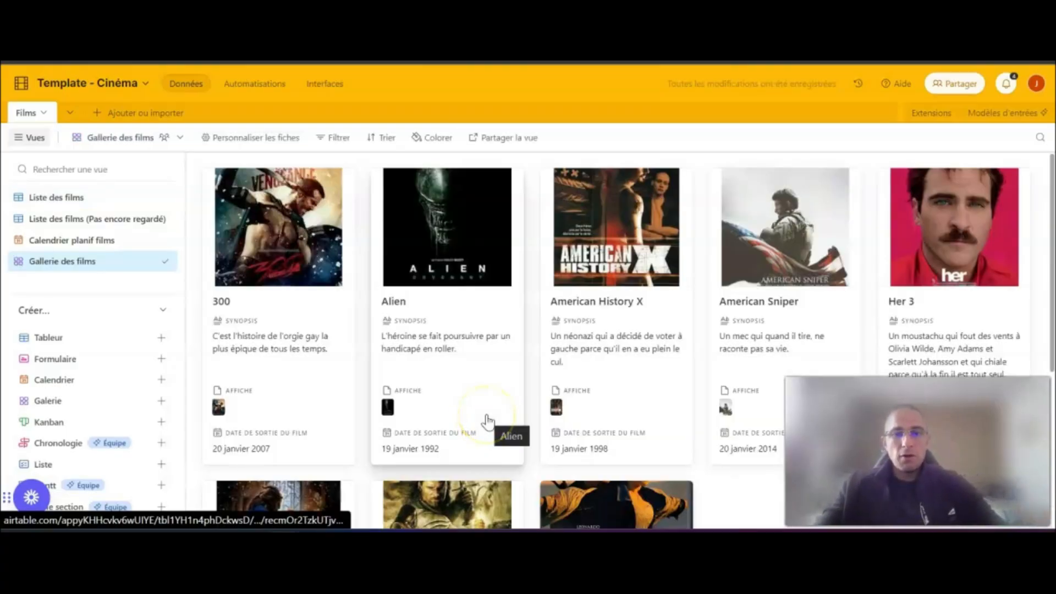
{"action": "scroll", "coordinate": [545, 315], "scroll_direction": "down", "scroll_amount": 5}
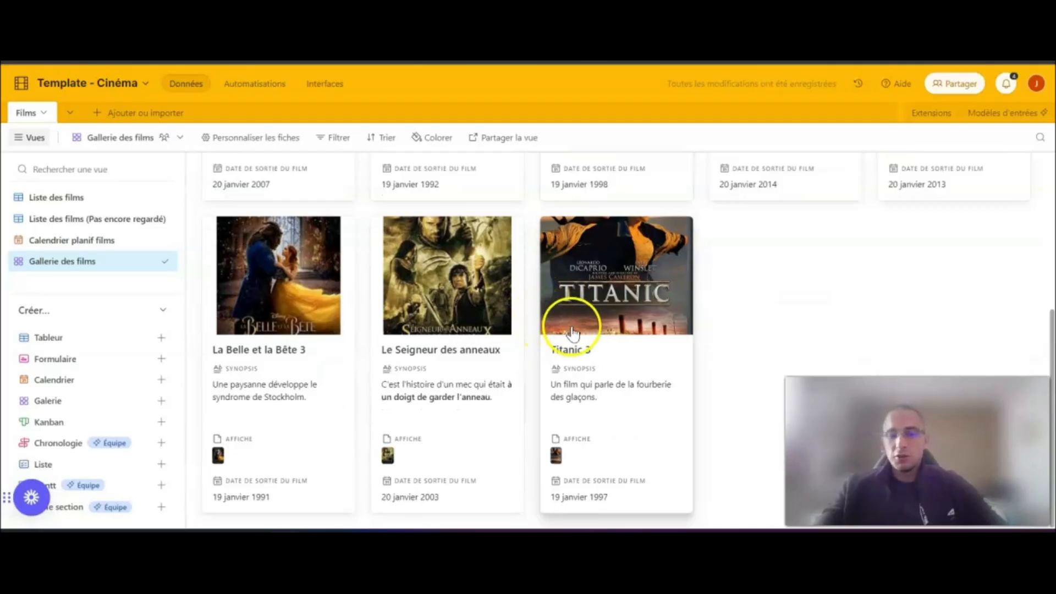
{"action": "scroll", "coordinate": [570, 333], "scroll_direction": "up", "scroll_amount": 5}
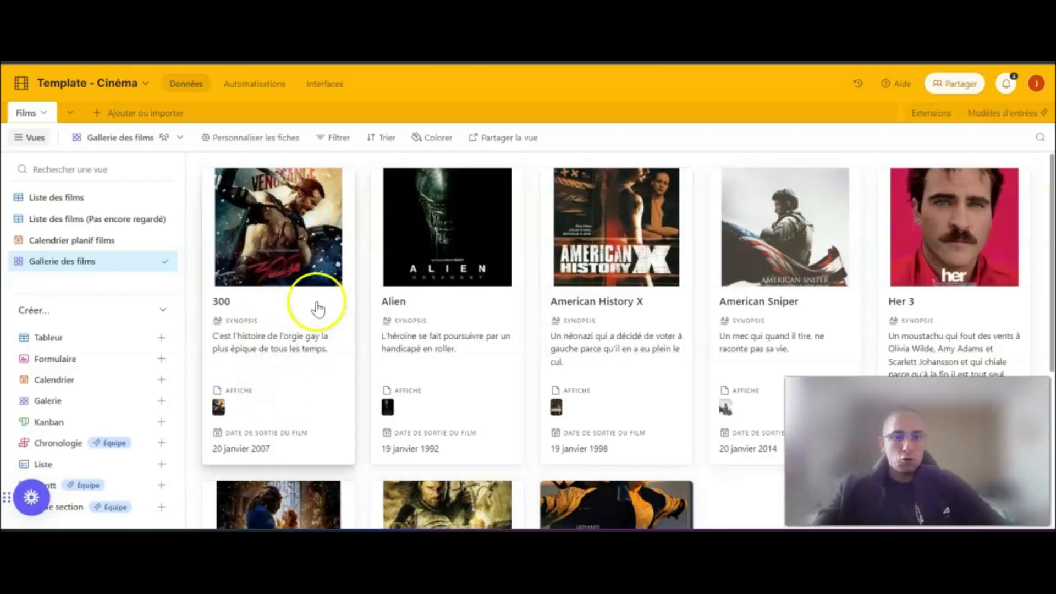
- Hide Affiche on the gallery cards and show Note and Statut, keeping Synopsis and Date de sortie du film displayed
{"action": "left_click", "coordinate": [249, 139]}
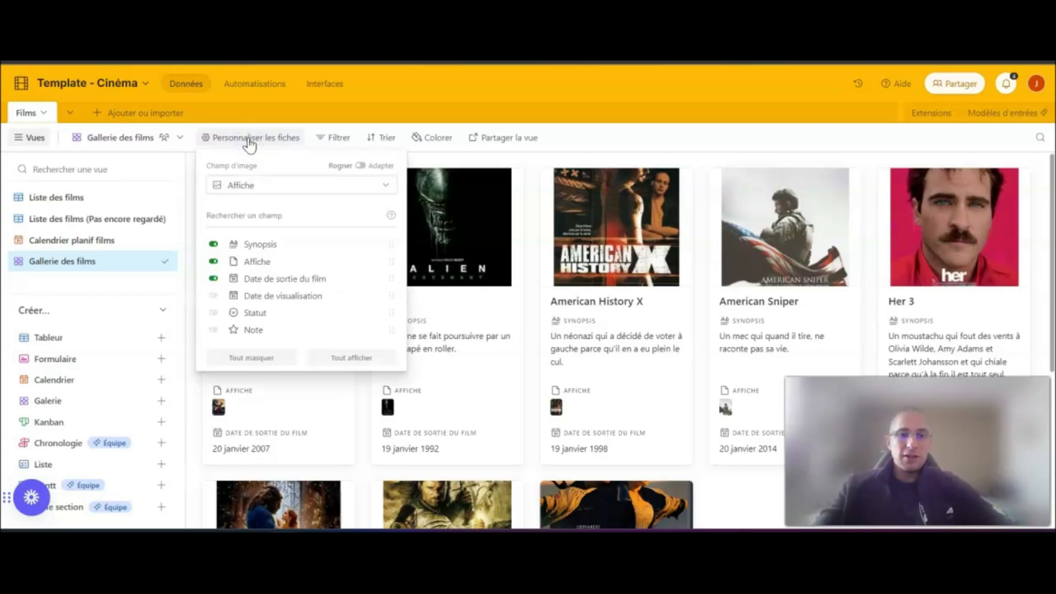
{"action": "left_click", "coordinate": [214, 245]}
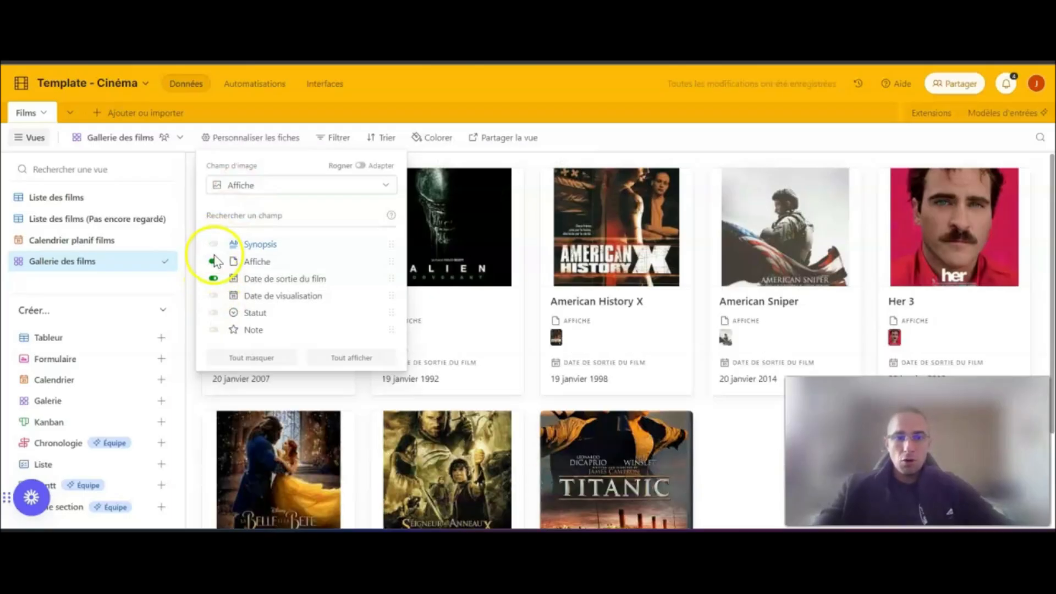
{"action": "left_click", "coordinate": [214, 263]}
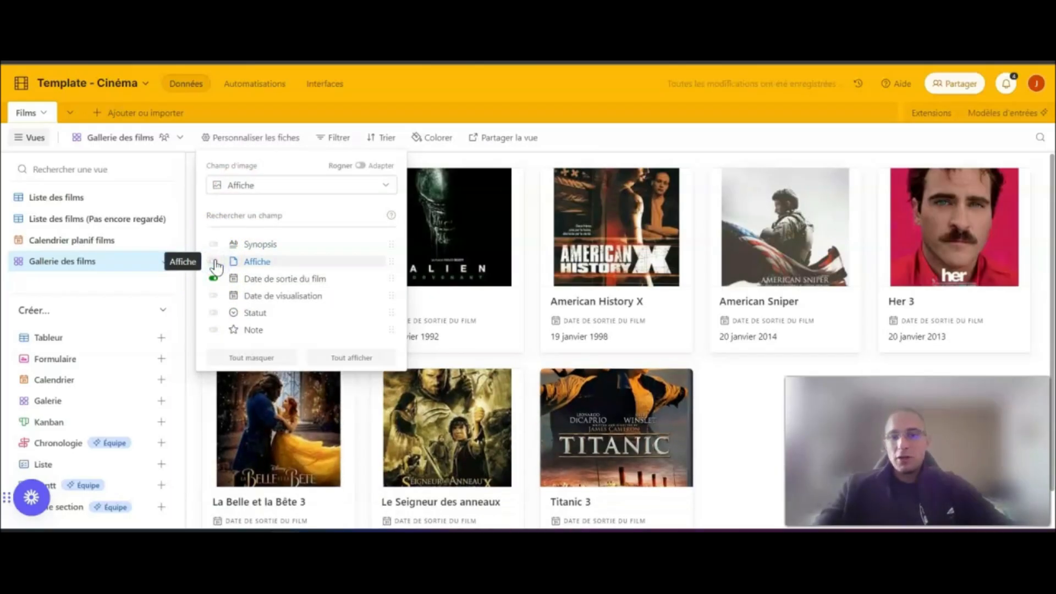
{"action": "left_click", "coordinate": [214, 278]}
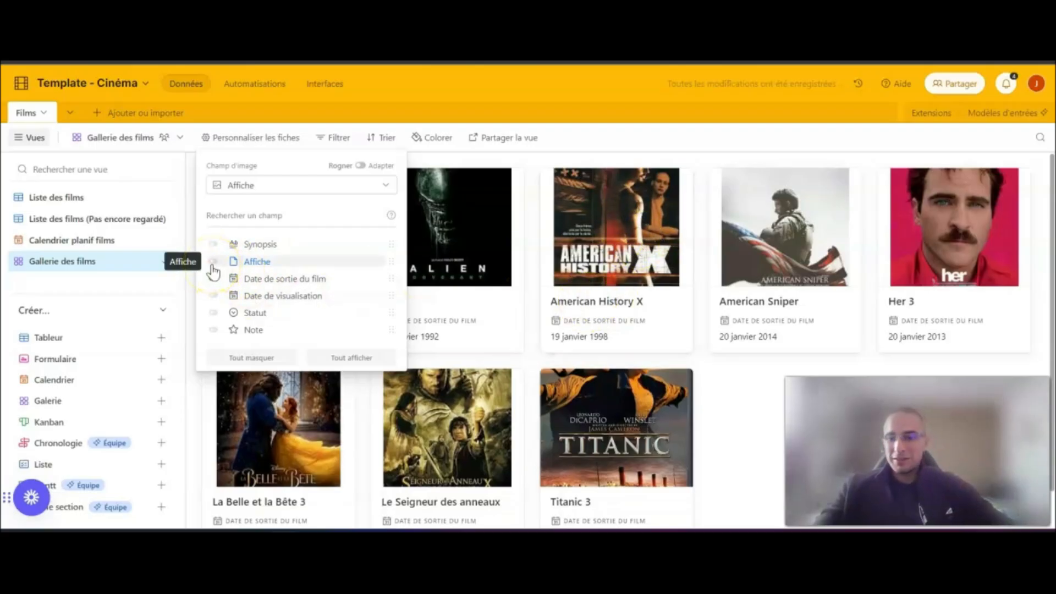
{"action": "left_click", "coordinate": [213, 278]}
{"action": "left_click", "coordinate": [213, 245]}
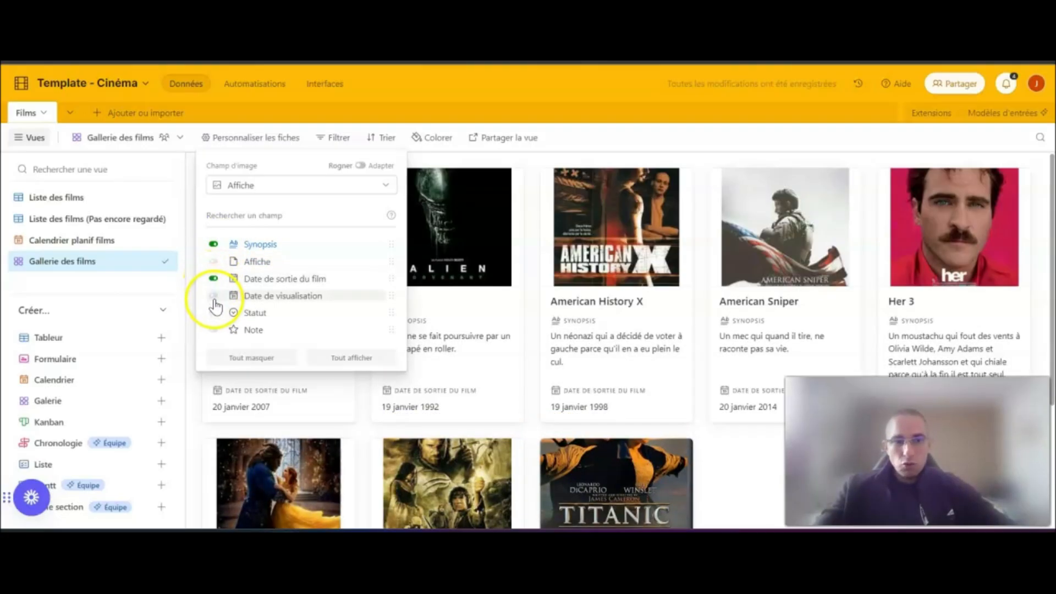
{"action": "left_click", "coordinate": [214, 330]}
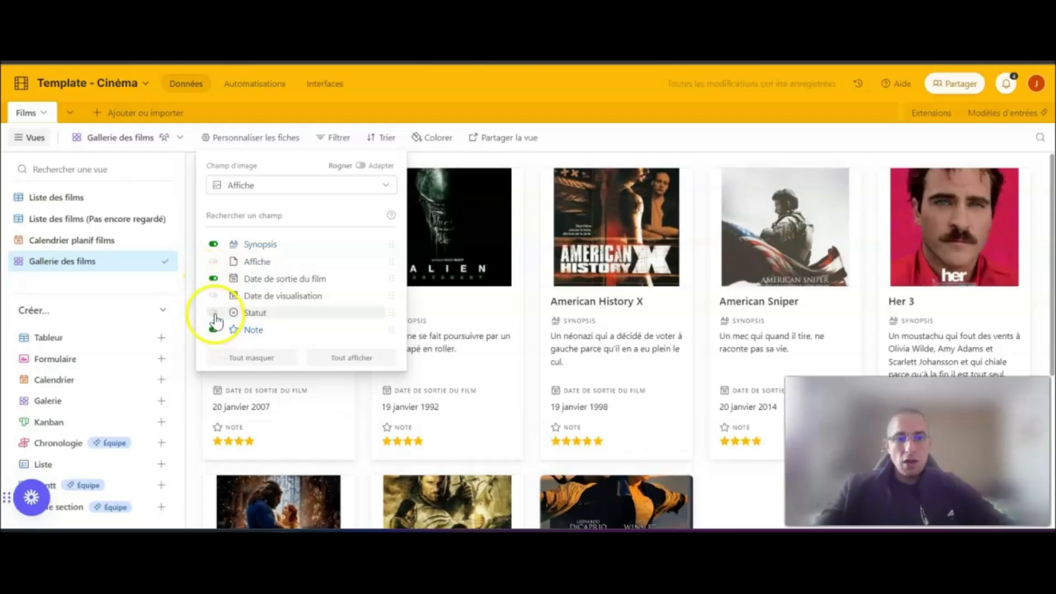
{"action": "left_click", "coordinate": [213, 312]}
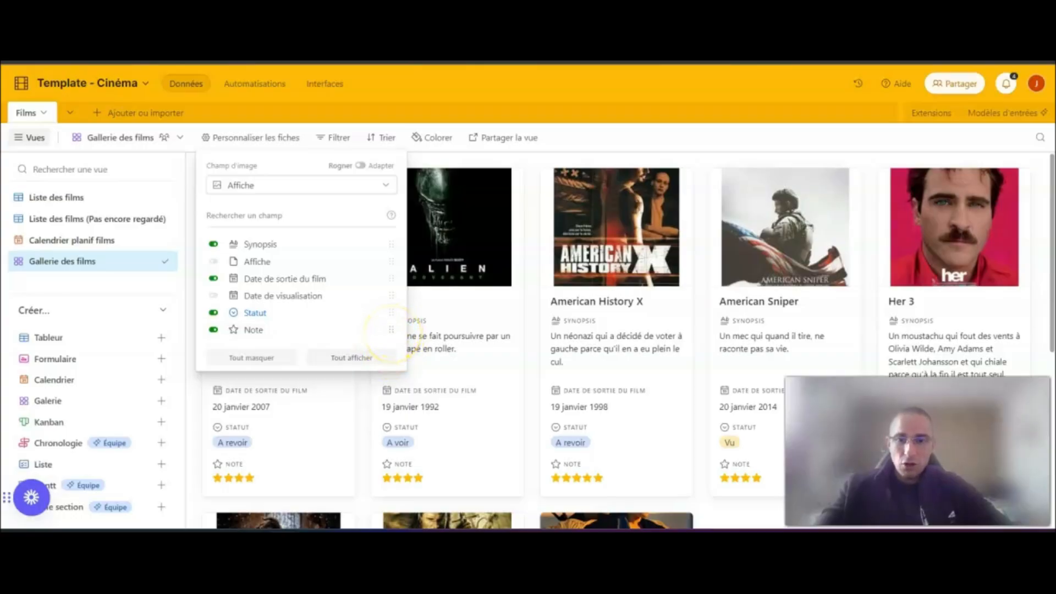
- Reorder the card fields so Note comes first and Date de sortie du film comes last
{"action": "left_click_drag", "start_coordinate": [391, 329], "coordinate": [383, 240]}
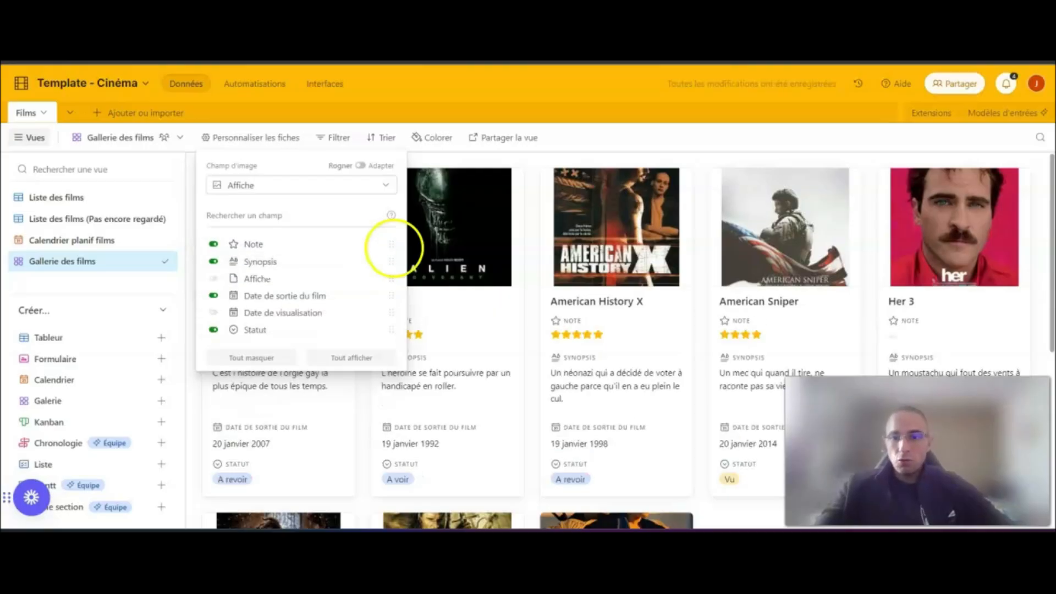
{"action": "left_click_drag", "start_coordinate": [390, 295], "coordinate": [389, 314]}
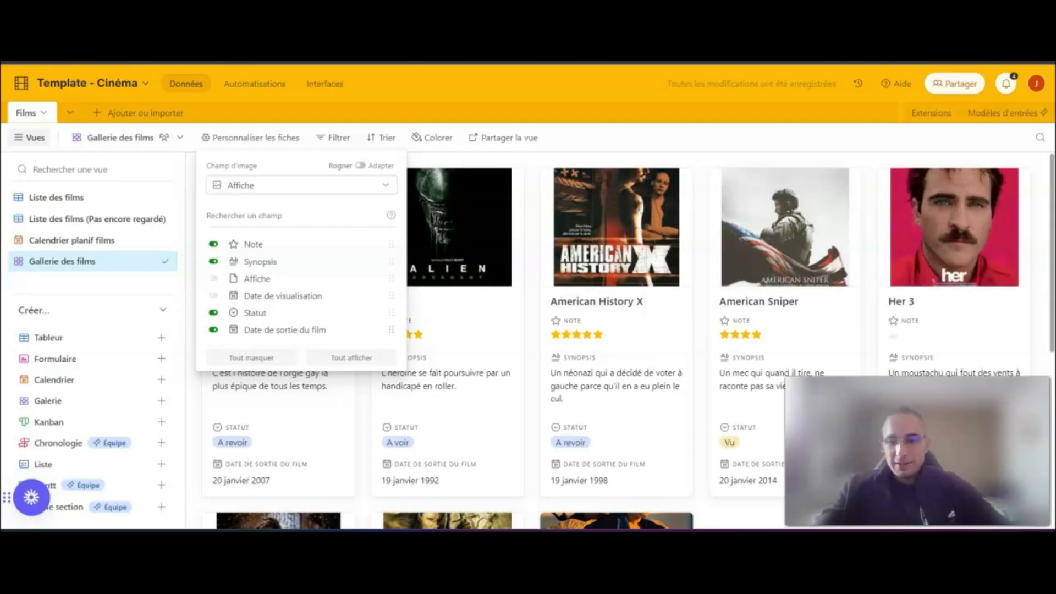
{"action": "left_click", "coordinate": [609, 143]}
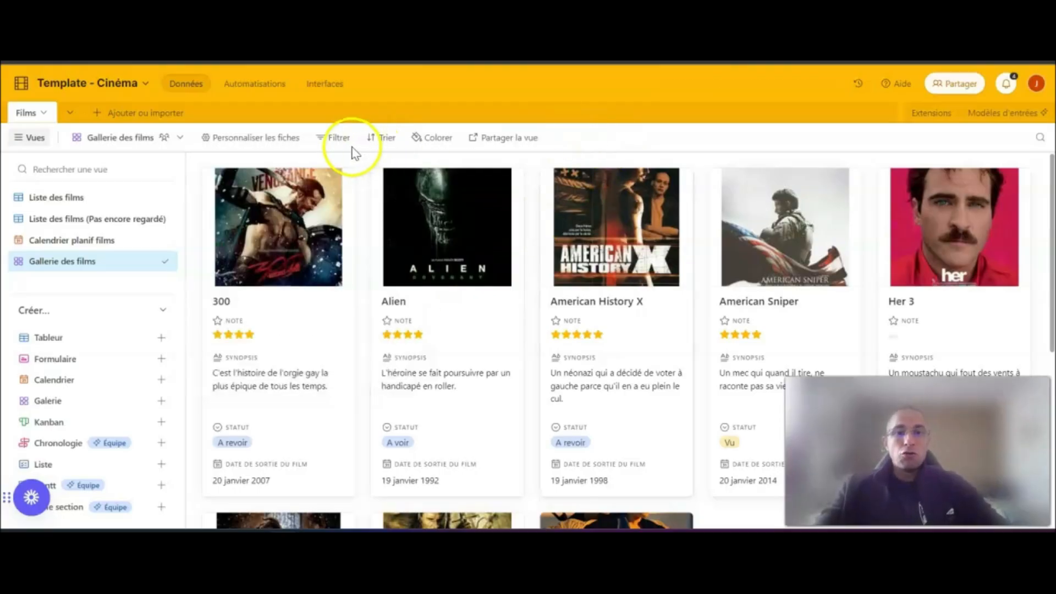
- Check the filter options of Gallerie des films, create a share link for the view and copy it
{"action": "left_click", "coordinate": [331, 142]}
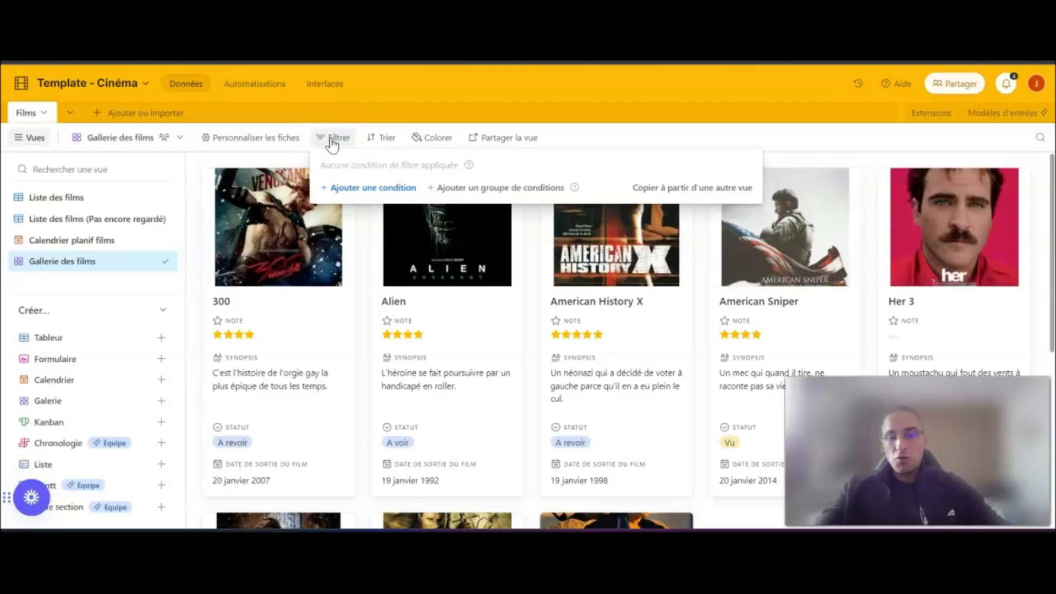
{"action": "left_click", "coordinate": [383, 144]}
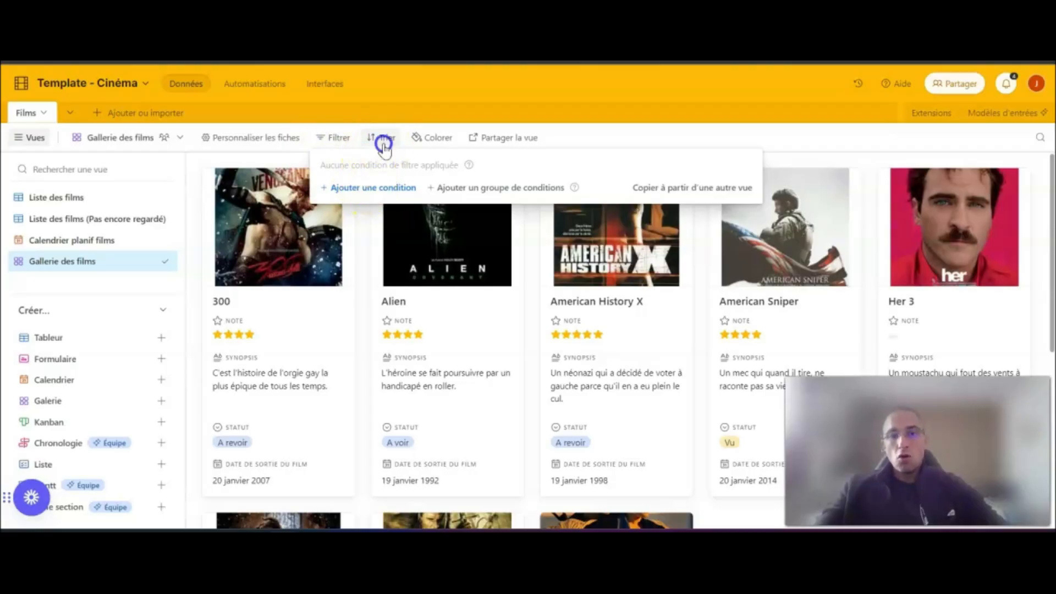
{"action": "left_click", "coordinate": [488, 140]}
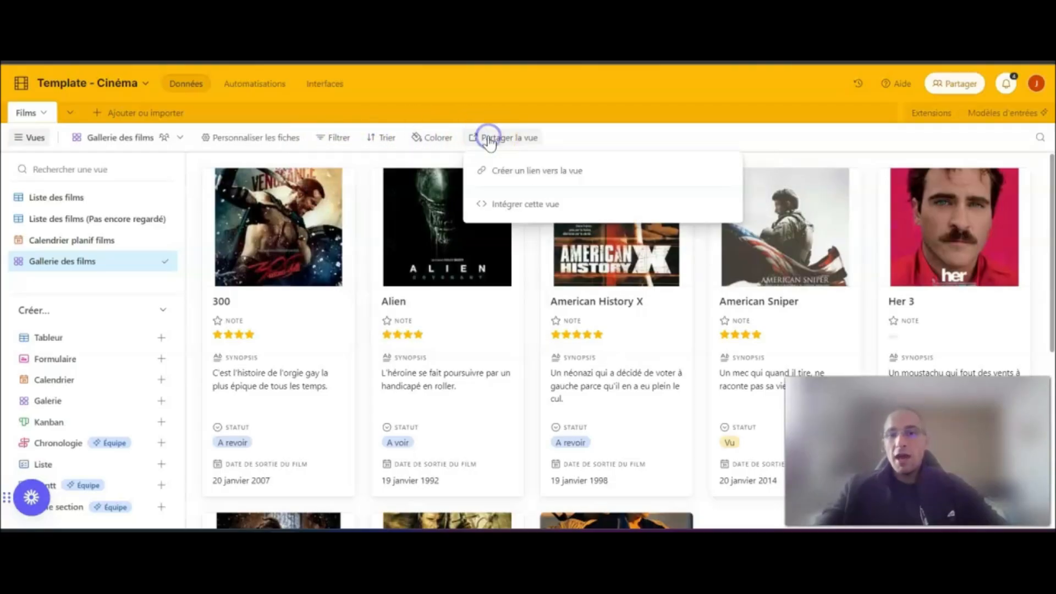
{"action": "left_click", "coordinate": [566, 173]}
{"action": "left_click", "coordinate": [695, 191]}
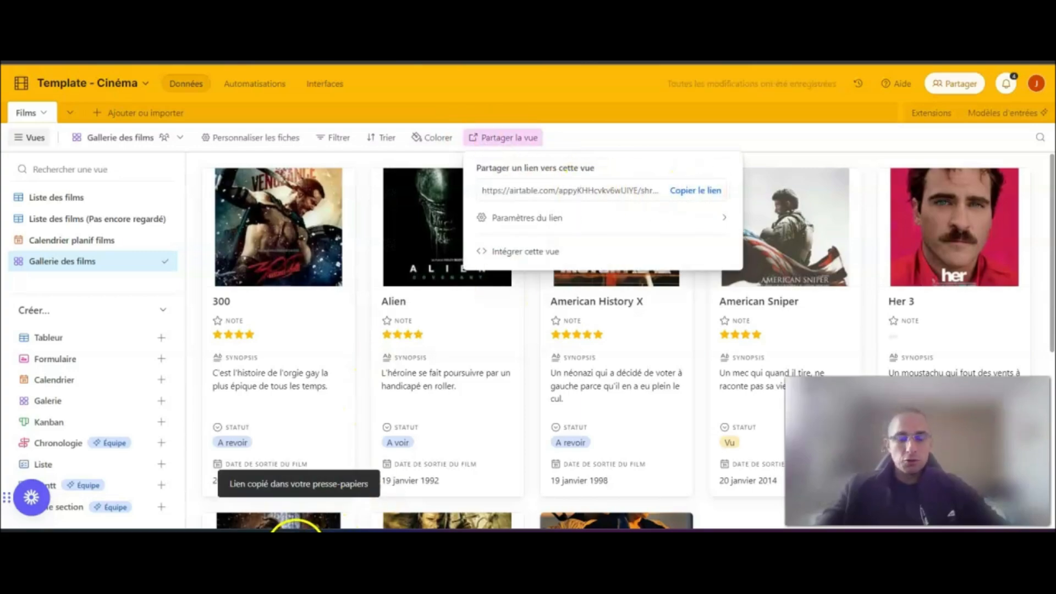
- Switch to the browser window showing the shared calendar and open the copied gallery link there
{"action": "mouse_move", "coordinate": [294, 529]}
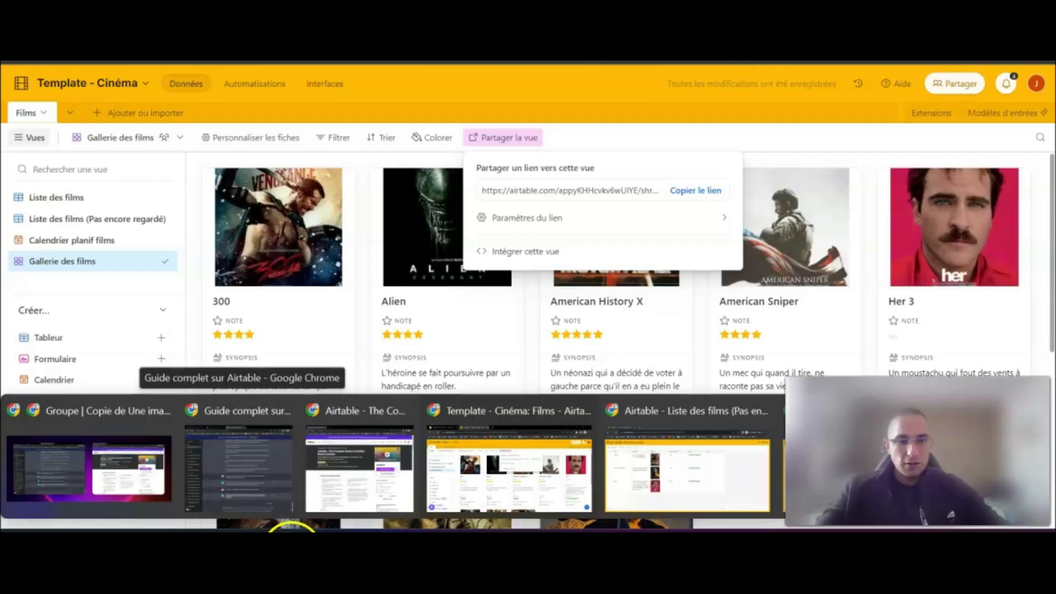
{"action": "left_click", "coordinate": [649, 467]}
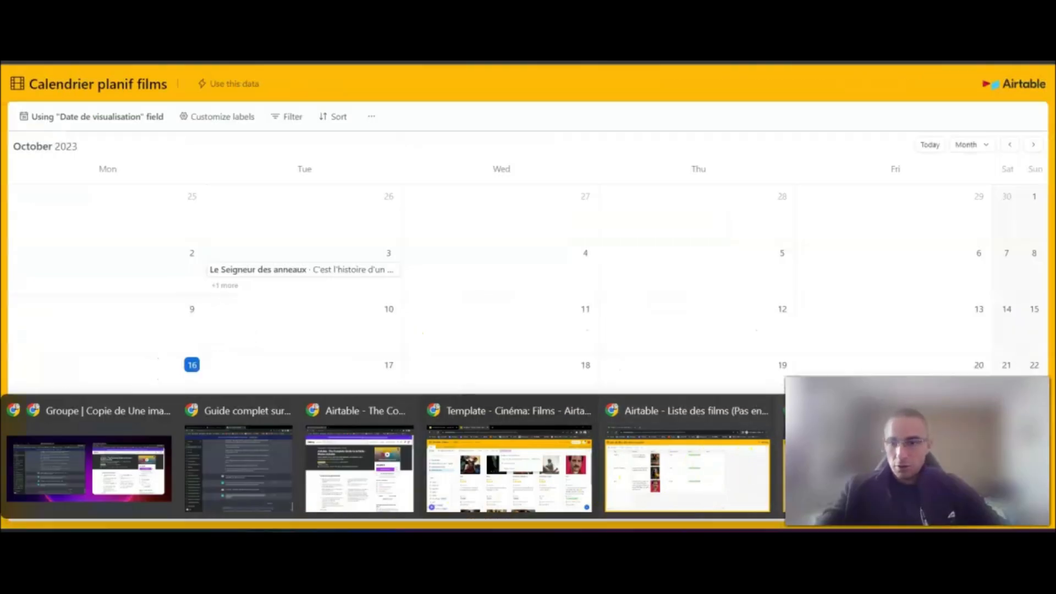
{"action": "key", "text": "Return"}
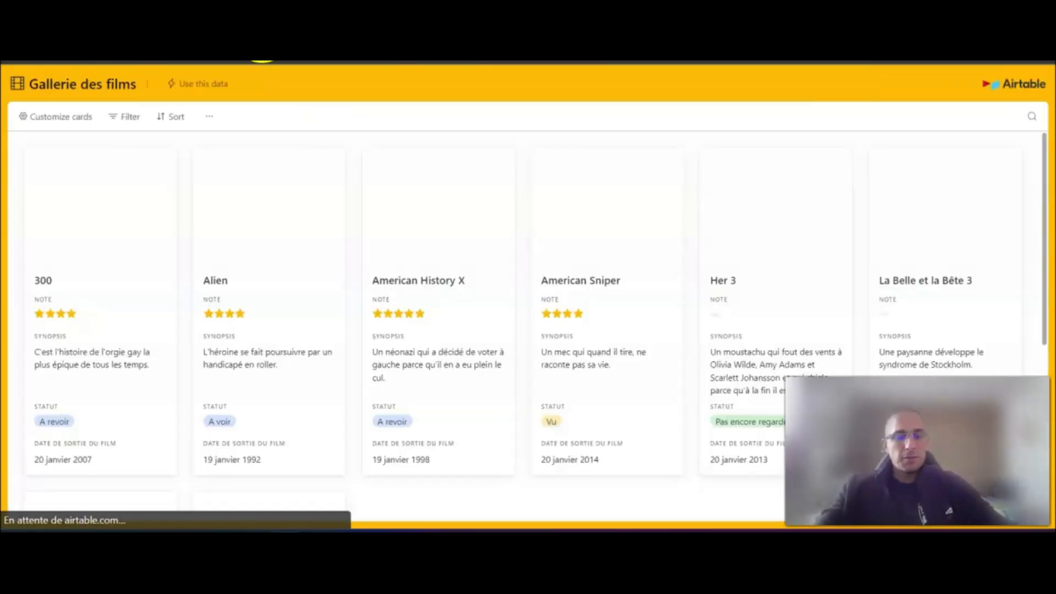
- Look through the shared gallery's film cards and inspect the details of the film 300, including its poster
{"action": "scroll", "coordinate": [568, 225], "scroll_direction": "down", "scroll_amount": 5}
{"action": "scroll", "coordinate": [569, 225], "scroll_direction": "up", "scroll_amount": 5}
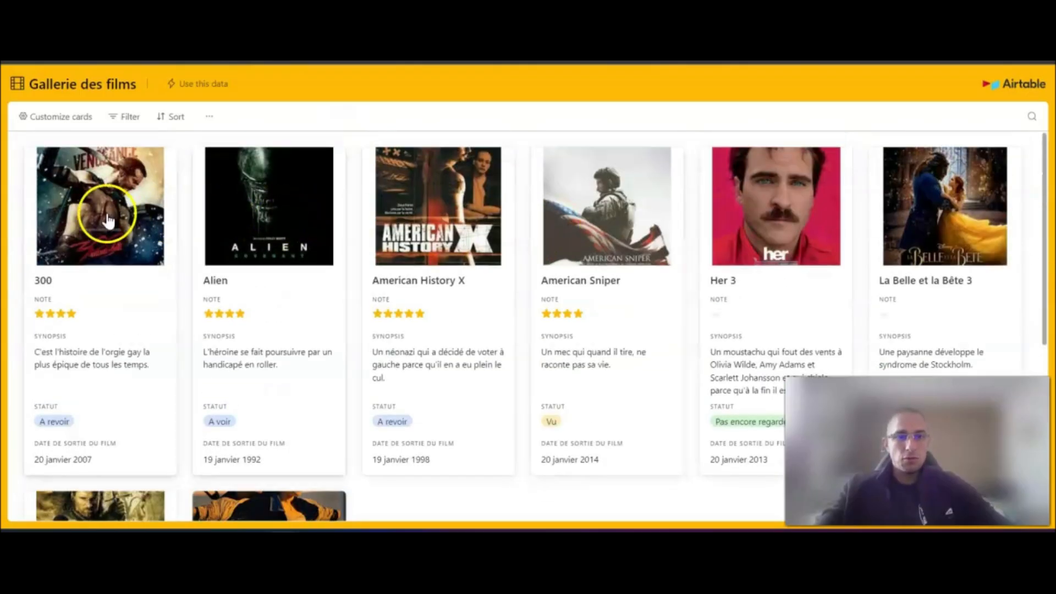
{"action": "left_click", "coordinate": [85, 210]}
{"action": "scroll", "coordinate": [680, 266], "scroll_direction": "down", "scroll_amount": 3}
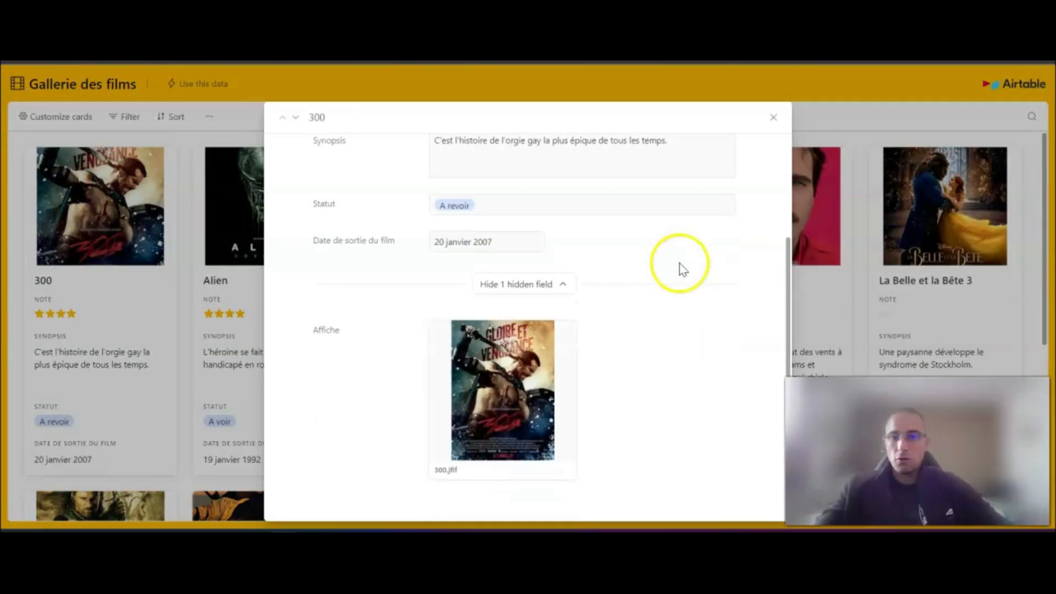
{"action": "scroll", "coordinate": [680, 266], "scroll_direction": "up", "scroll_amount": 3}
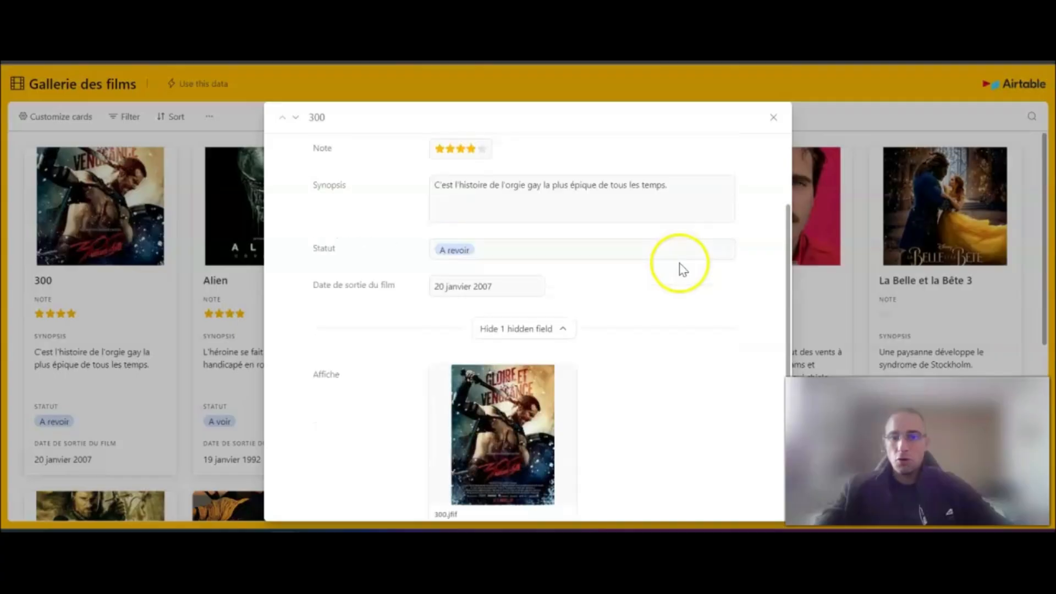
{"action": "left_click", "coordinate": [774, 118]}
{"action": "scroll", "coordinate": [330, 226], "scroll_direction": "down", "scroll_amount": 5}
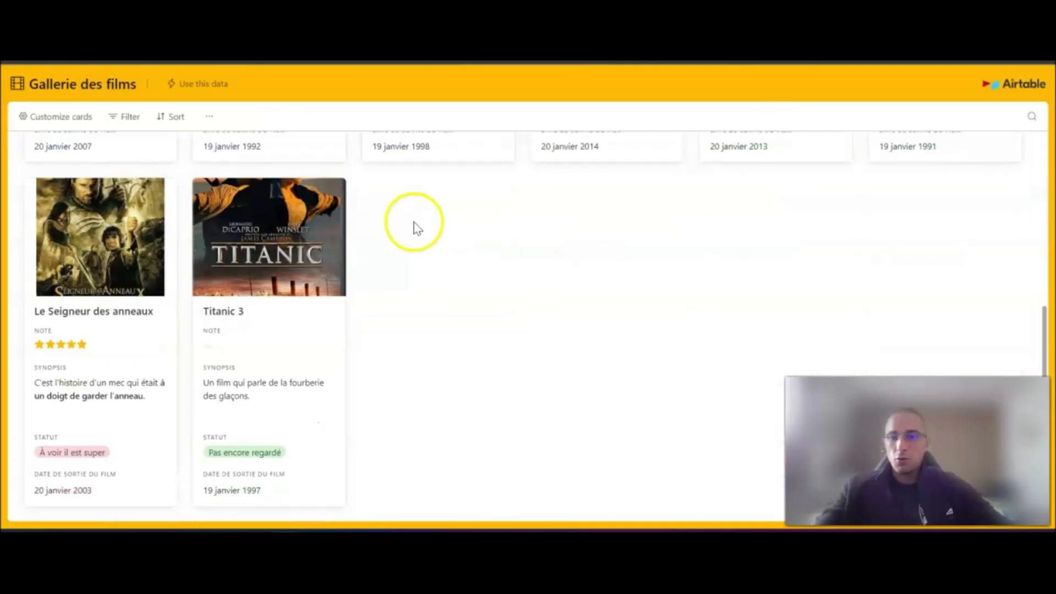
{"action": "scroll", "coordinate": [453, 337], "scroll_direction": "up", "scroll_amount": 5}
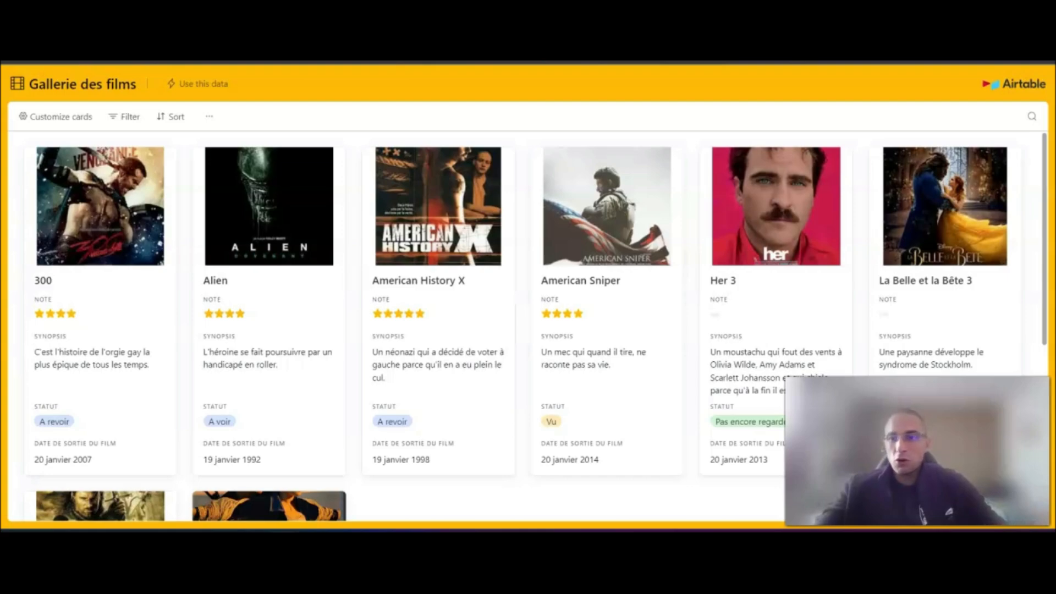
- Return to the Template - Cinéma base and dismiss the sharing options of the gallery view
{"action": "left_click", "coordinate": [785, 29]}
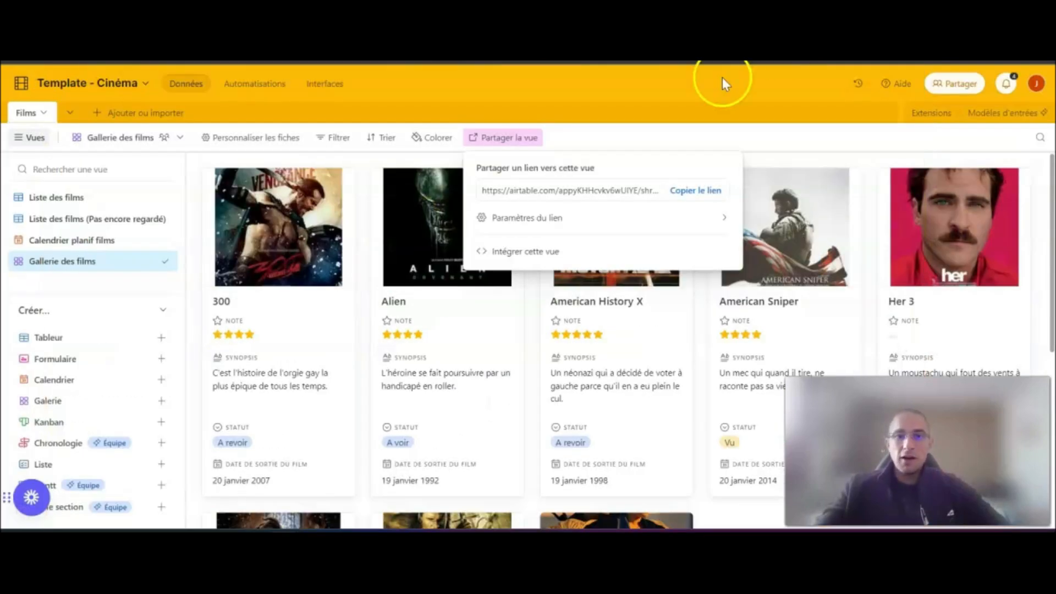
{"action": "left_click", "coordinate": [755, 137]}
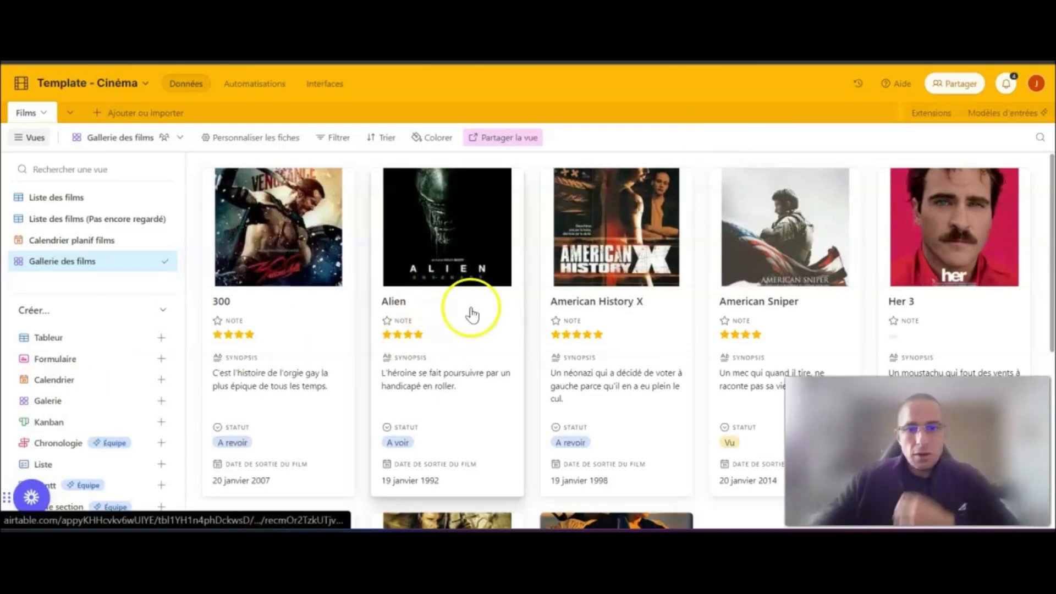
{"action": "mouse_move", "coordinate": [69, 424]}
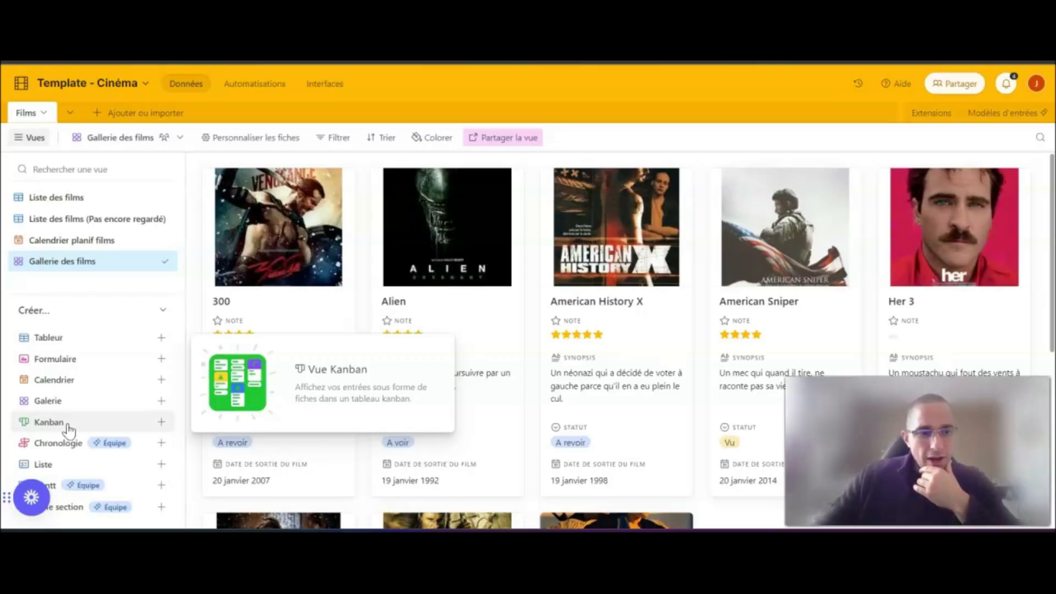
{"action": "left_click", "coordinate": [70, 425]}
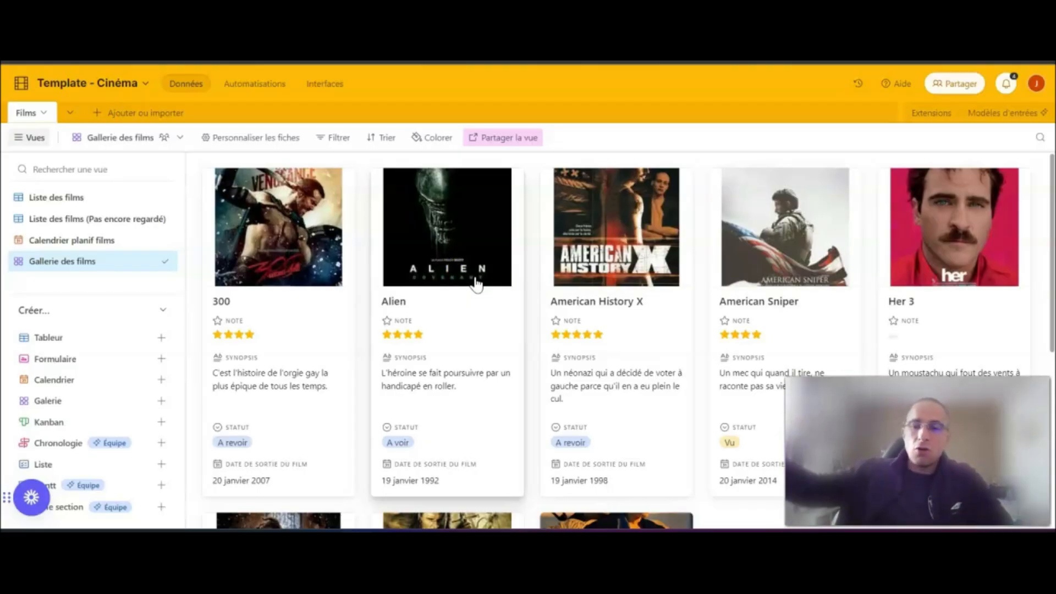
- Leave the cinema base for the workspace overview and create a new base in the Formation Airtable workspace
{"action": "left_click", "coordinate": [21, 83]}
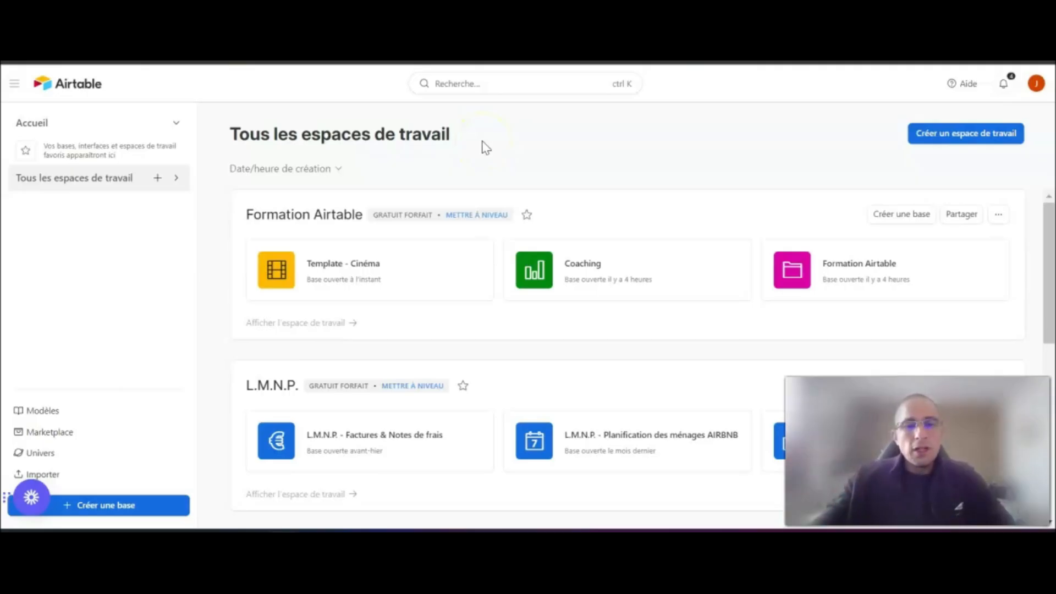
{"action": "left_click_drag", "start_coordinate": [230, 140], "coordinate": [465, 136]}
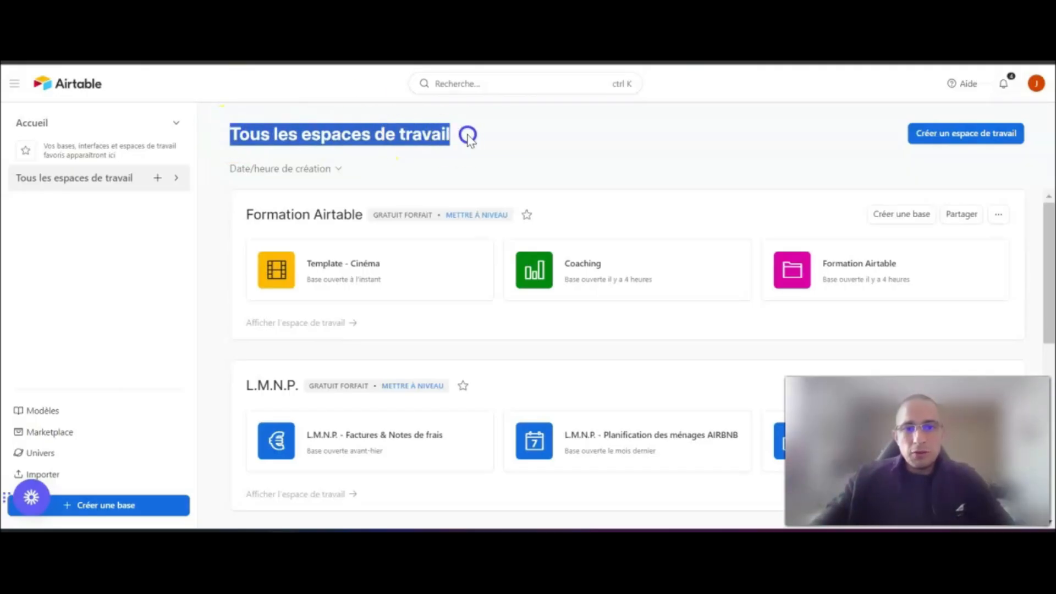
{"action": "left_click_drag", "start_coordinate": [246, 215], "coordinate": [341, 214]}
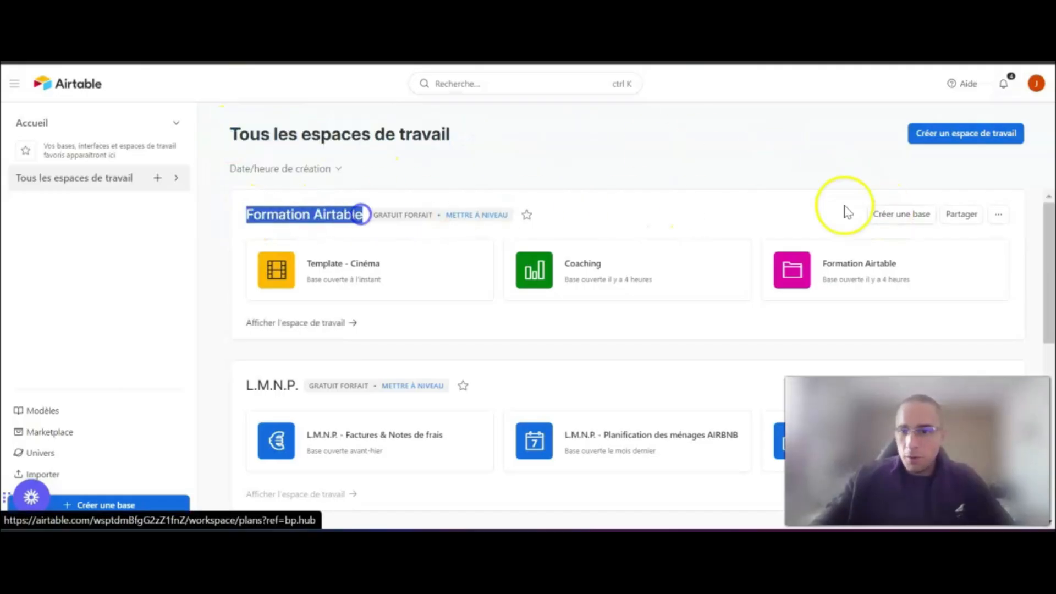
{"action": "left_click", "coordinate": [901, 214]}
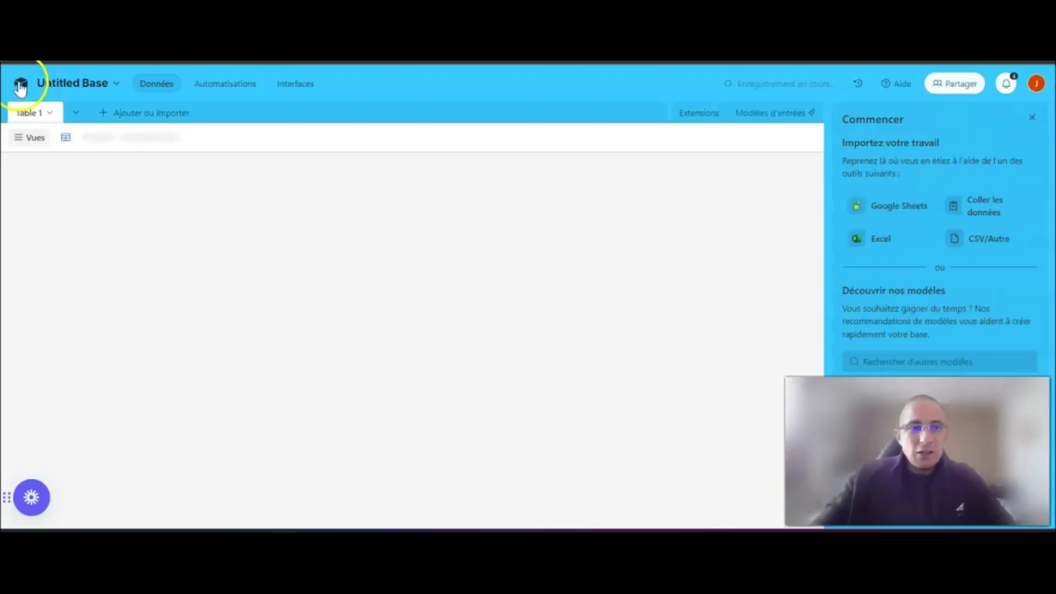
- Rename the new base as "Charge mentale"
{"action": "left_click", "coordinate": [57, 83]}
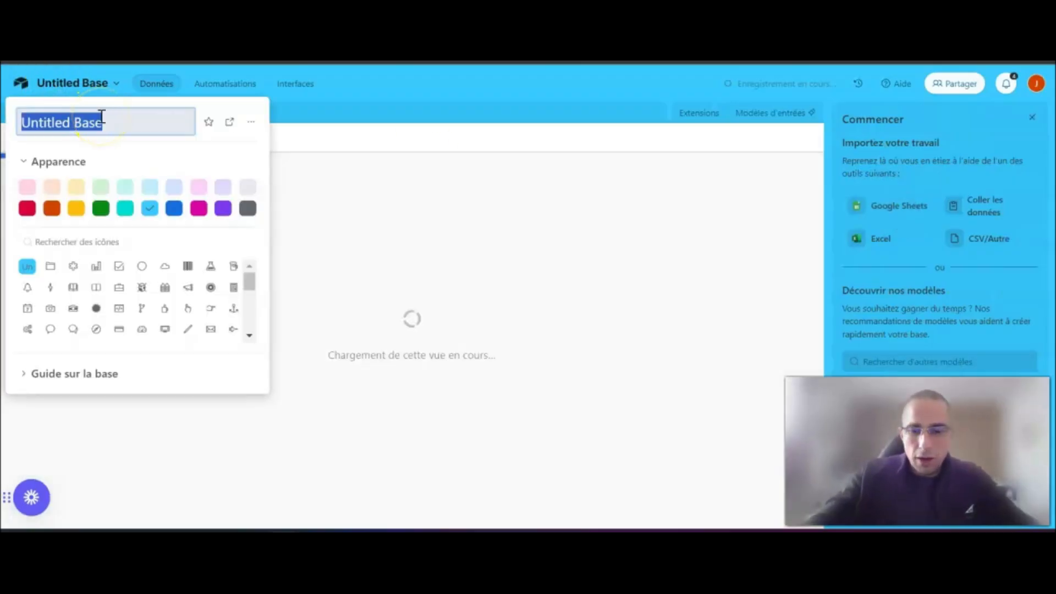
{"action": "type", "text": "Lis"}
{"action": "left_click_drag", "start_coordinate": [48, 121], "coordinate": [20, 121]}
{"action": "type", "text": "Charge mentale"}
- Set the base's appearance to the dark pink colour with the gears icon
{"action": "left_click", "coordinate": [199, 209]}
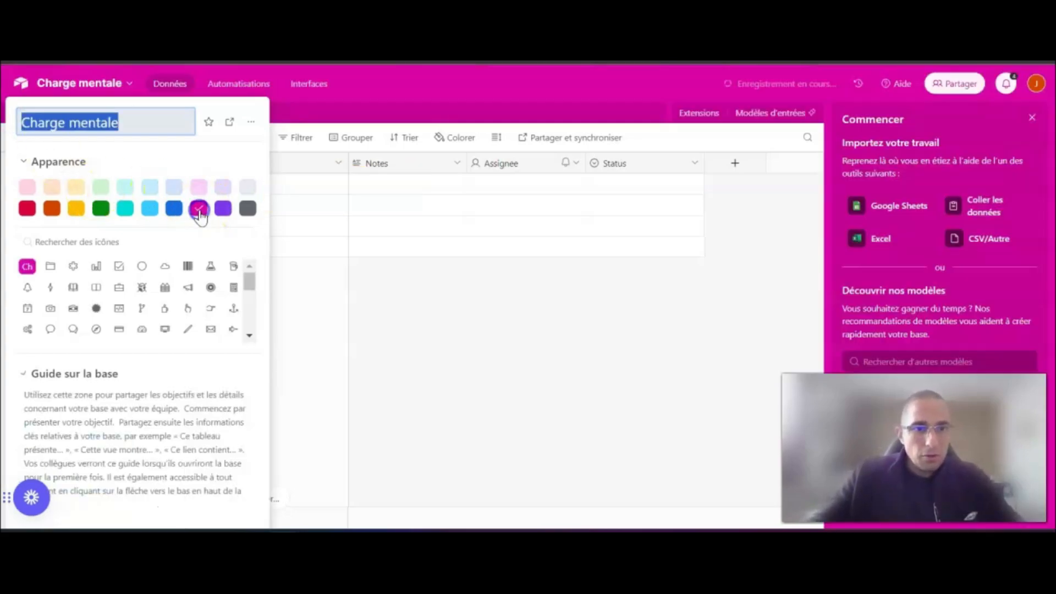
{"action": "left_click", "coordinate": [27, 329]}
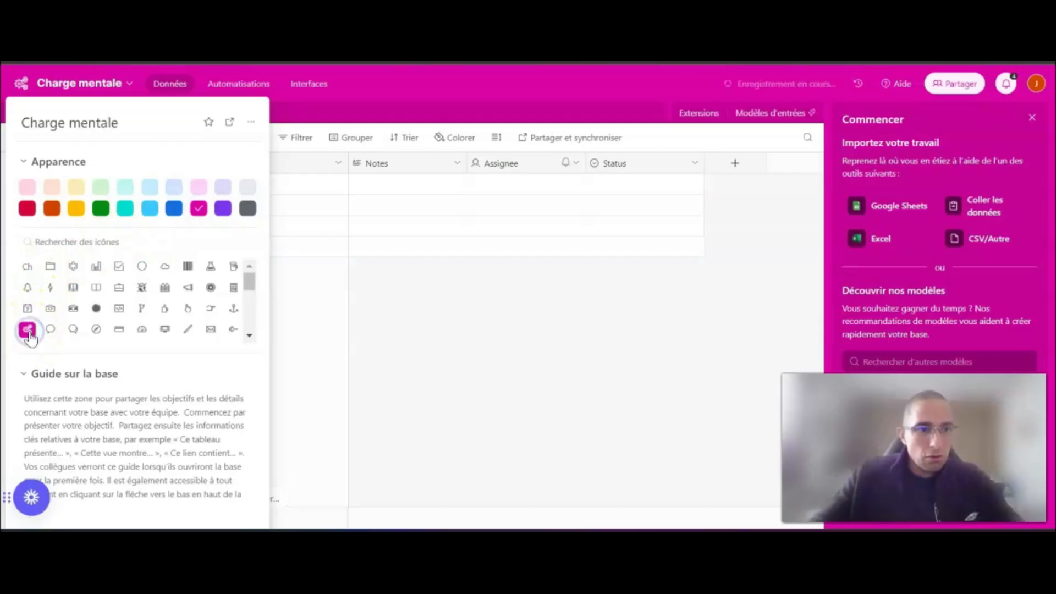
{"action": "left_click", "coordinate": [422, 314]}
- Rename the base's first table as "Liste des choses à faire" and save it
{"action": "double_click", "coordinate": [30, 114]}
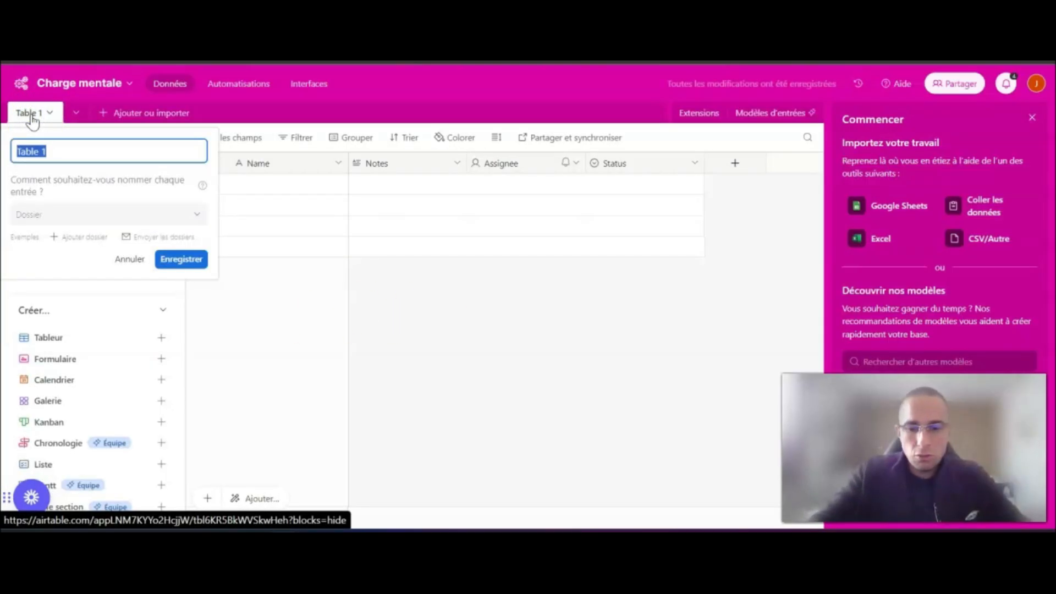
{"action": "type", "text": "Liste des d"}
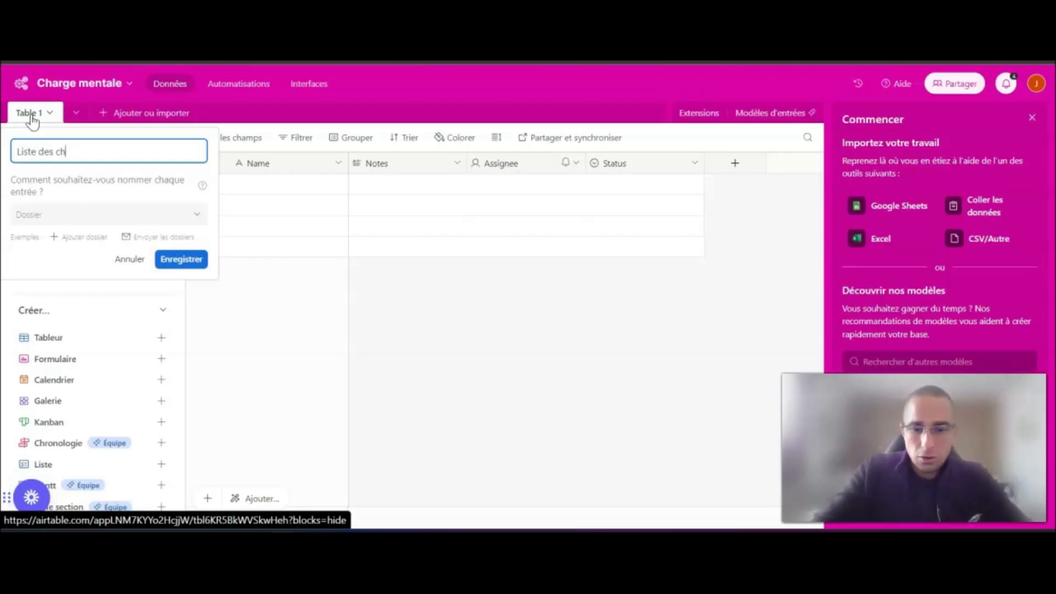
{"action": "type", "text": "hoses à faire"}
{"action": "left_click", "coordinate": [182, 262]}
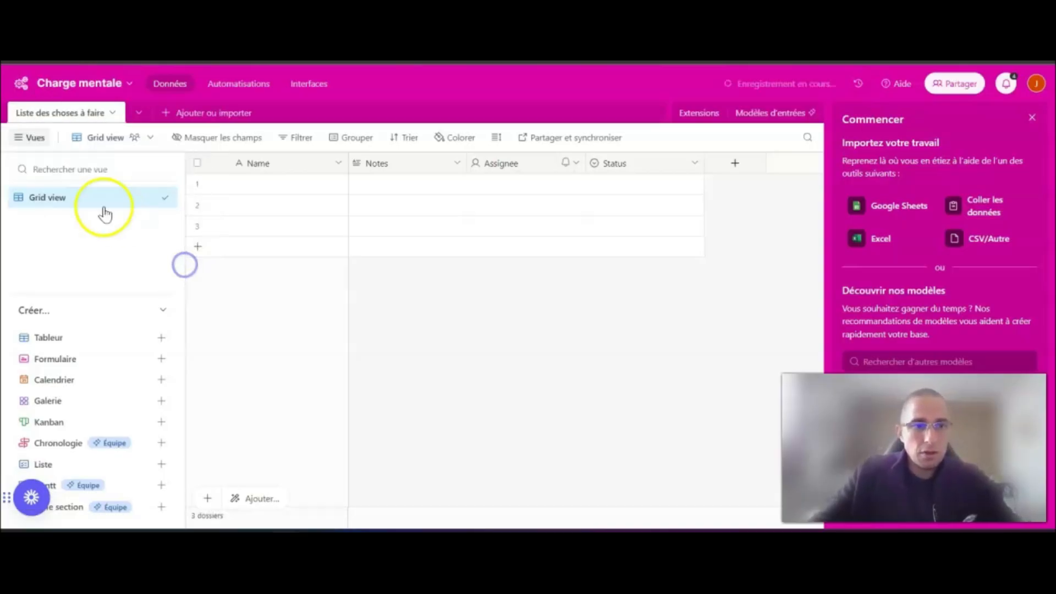
- Rename the table's grid view as "TODO List"
{"action": "left_click", "coordinate": [62, 199]}
{"action": "double_click", "coordinate": [73, 199]}
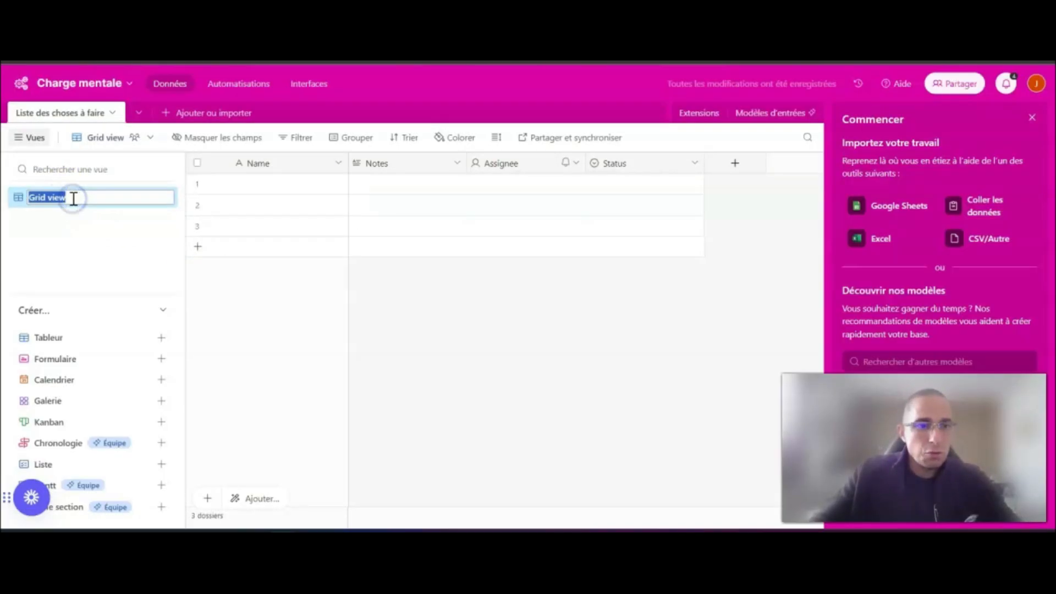
{"action": "left_click", "coordinate": [121, 245]}
{"action": "left_click", "coordinate": [154, 199]}
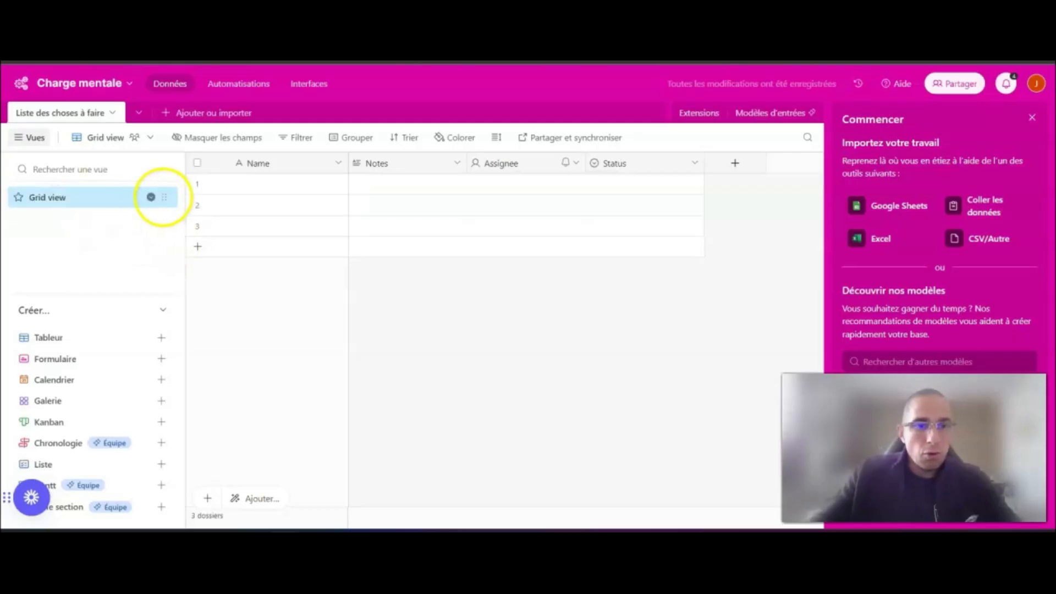
{"action": "left_click", "coordinate": [151, 197]}
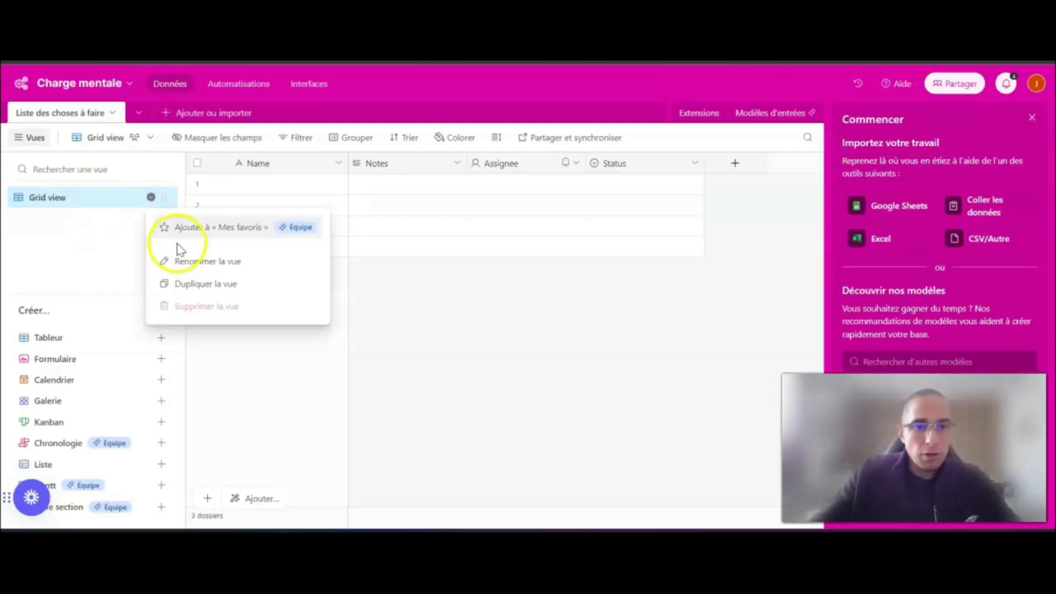
{"action": "left_click", "coordinate": [232, 262]}
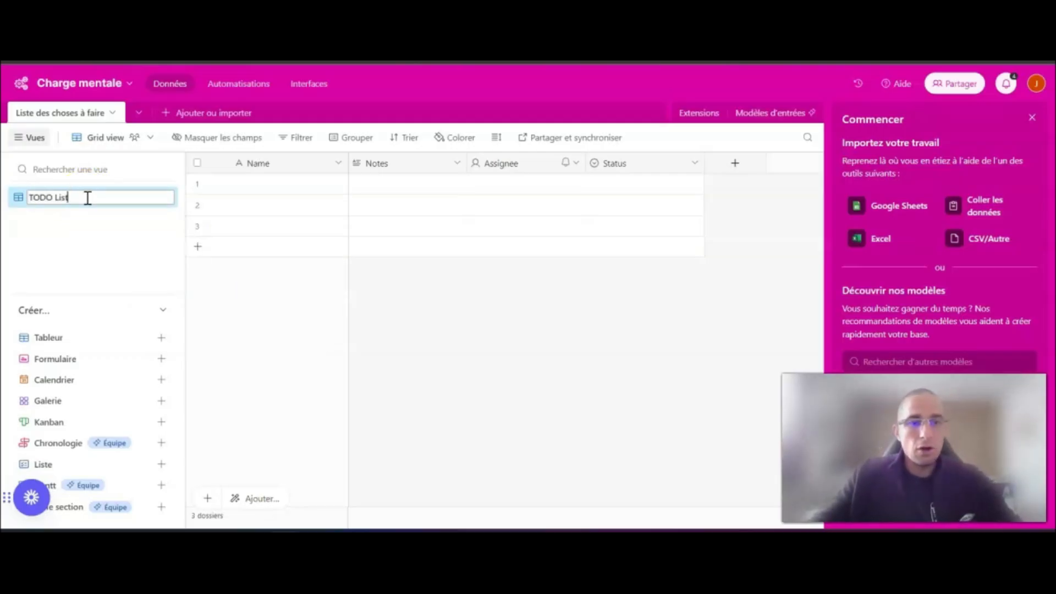
{"action": "left_click", "coordinate": [421, 283]}
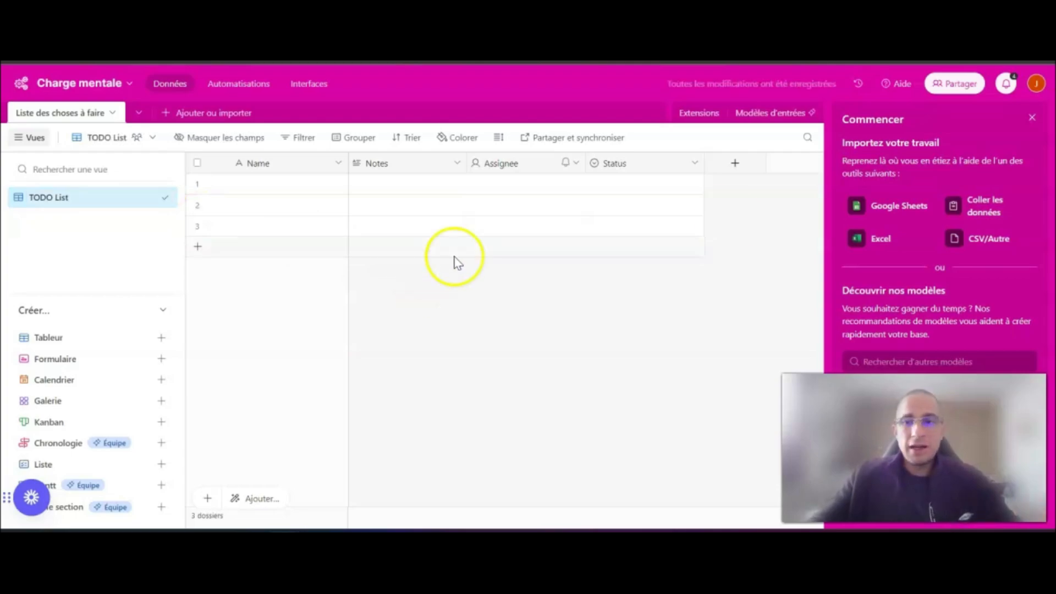
- Dismiss the getting-started suggestions and create a collaborative Kanban view named "Kanban"
{"action": "left_click", "coordinate": [1032, 118]}
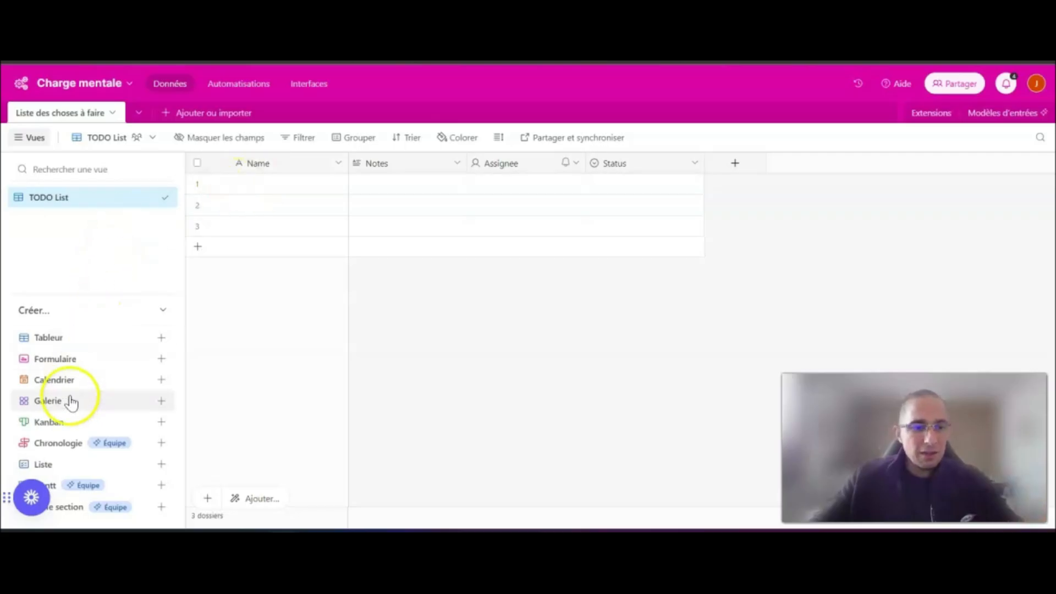
{"action": "left_click", "coordinate": [162, 422]}
{"action": "left_click", "coordinate": [257, 396]}
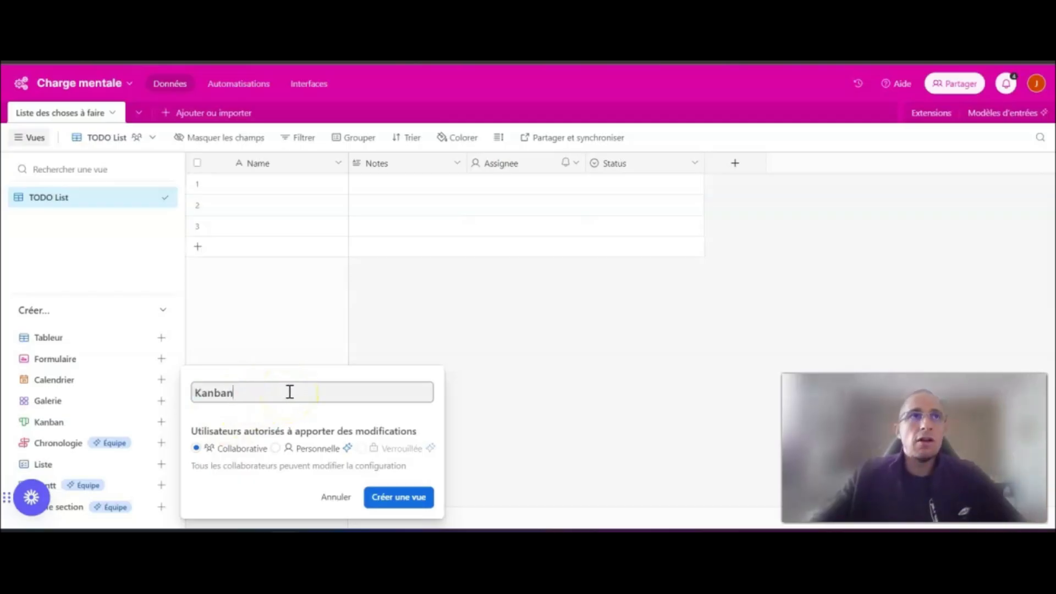
{"action": "left_click", "coordinate": [398, 498]}
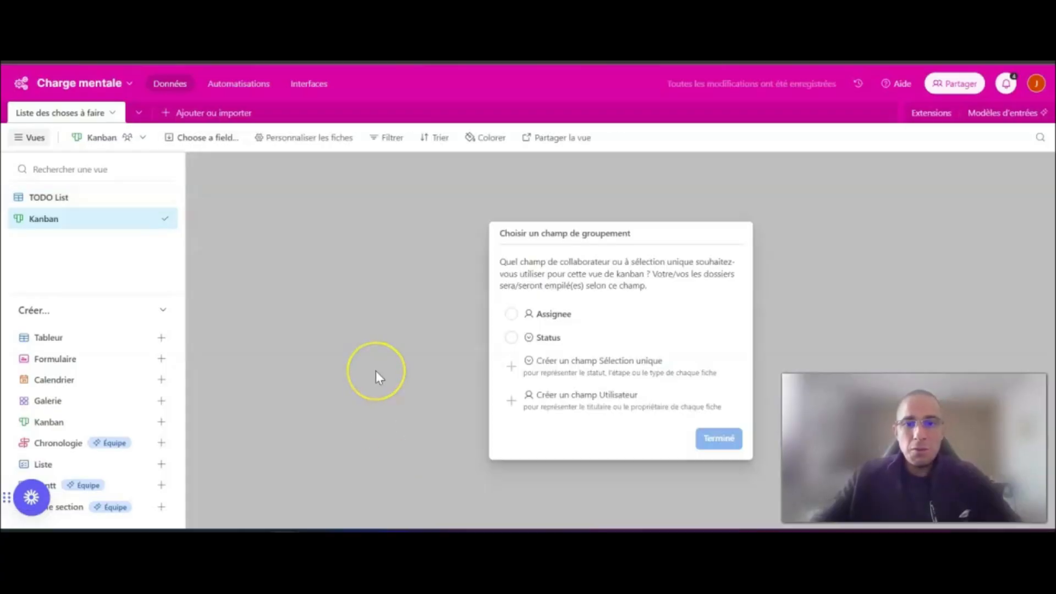
{"action": "left_click", "coordinate": [407, 353]}
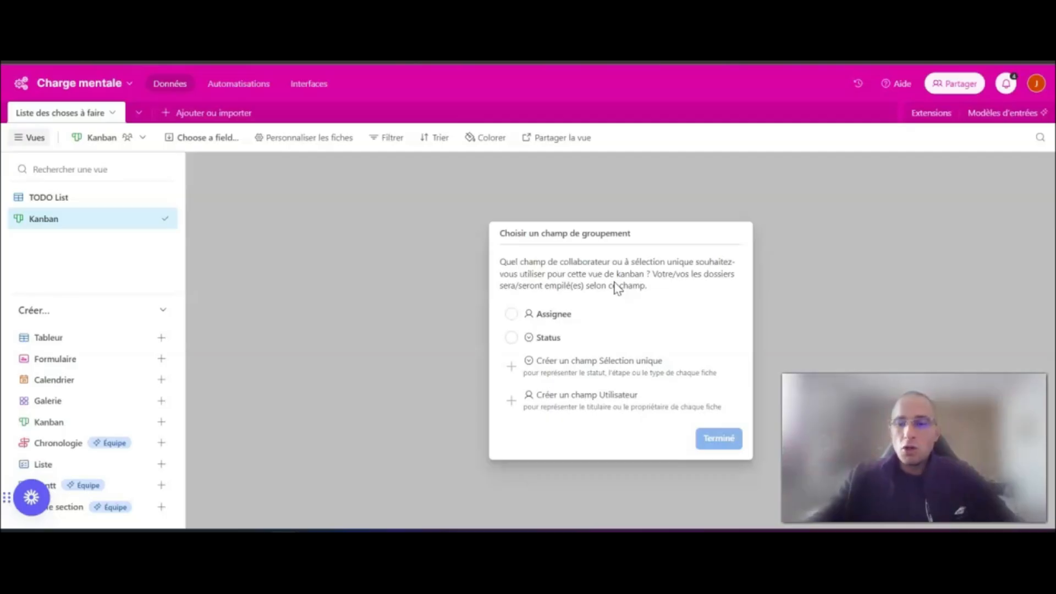
- Group the Kanban view's cards by the Status field and finish the grouping setup
{"action": "left_click", "coordinate": [512, 337]}
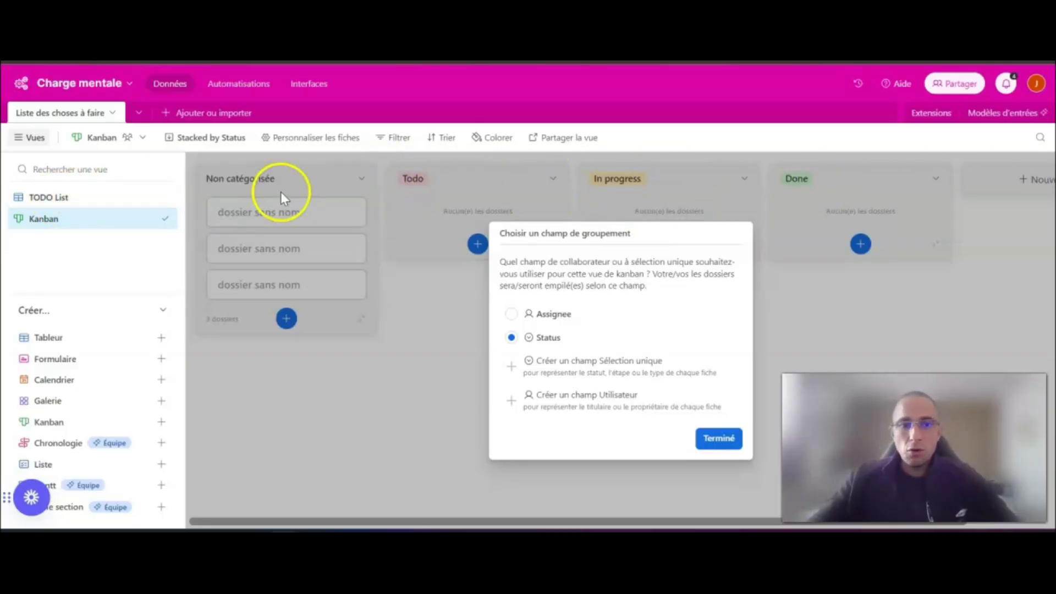
{"action": "left_click", "coordinate": [718, 438]}
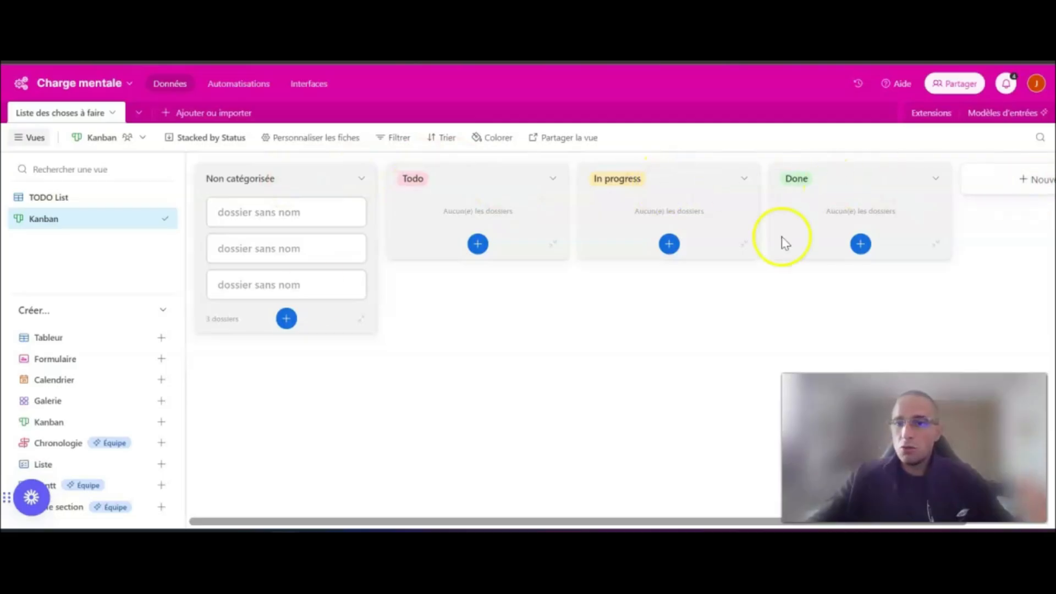
- Open the TODO List view and examine the options offered in the first record's Status cell
{"action": "left_click", "coordinate": [41, 204]}
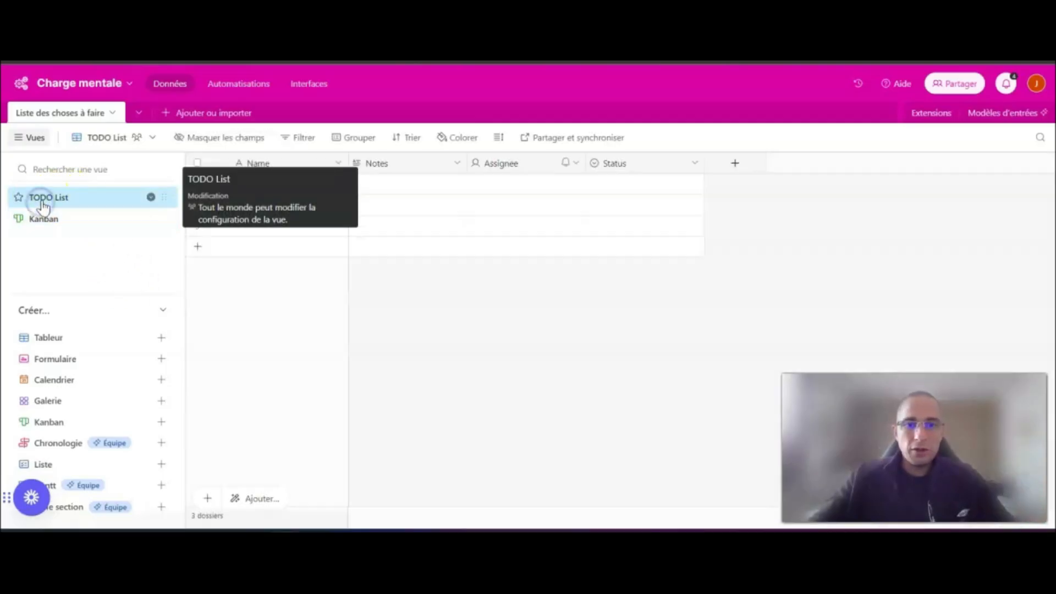
{"action": "left_click", "coordinate": [630, 165]}
{"action": "left_click", "coordinate": [659, 183]}
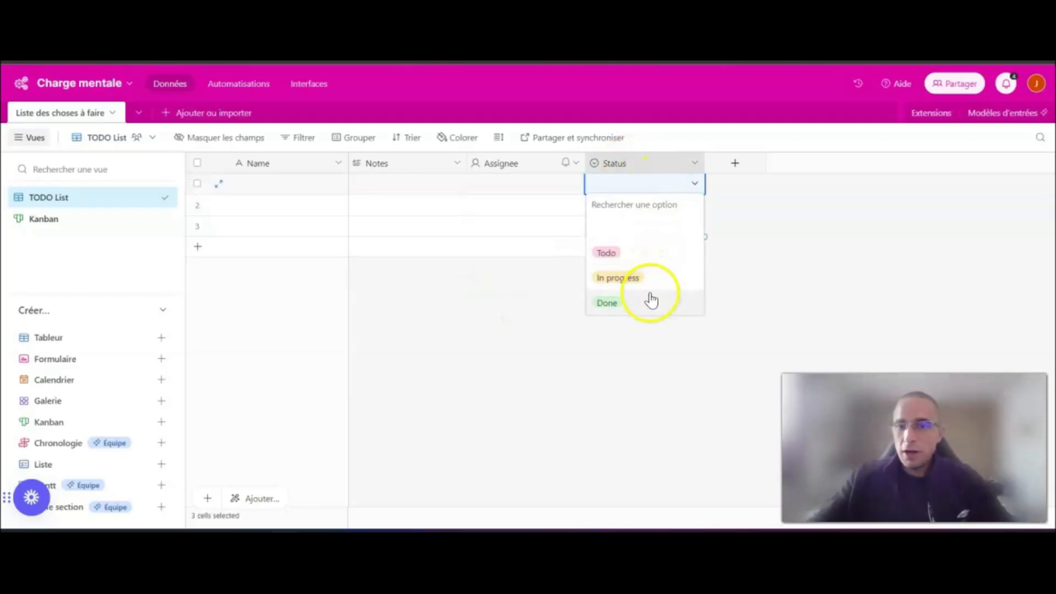
- Edit the Status field and rename its three options as "À traiter", "En cours" and "Terminé"
{"action": "double_click", "coordinate": [630, 164]}
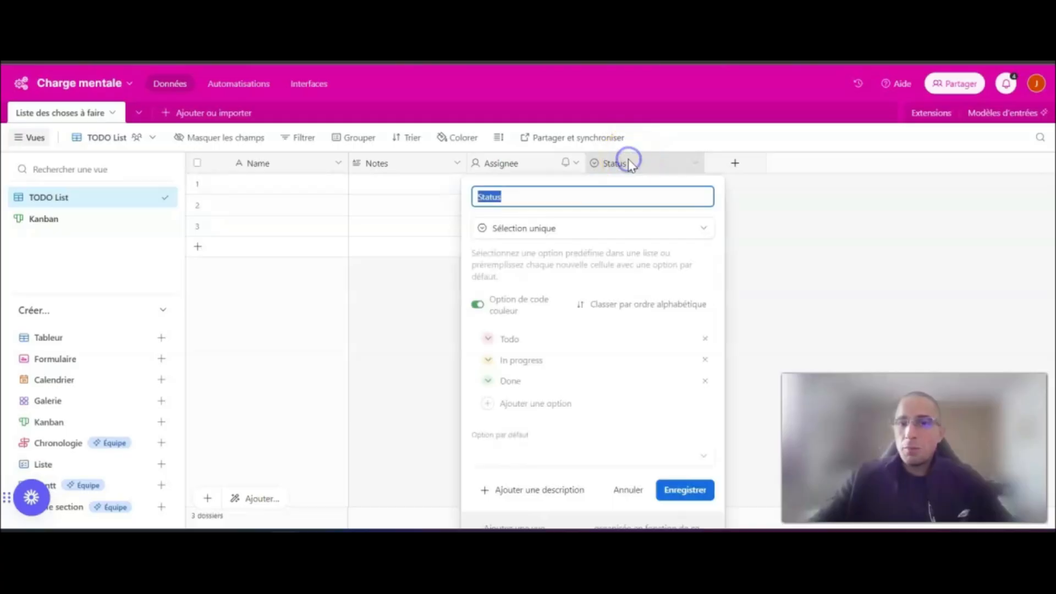
{"action": "left_click", "coordinate": [544, 341]}
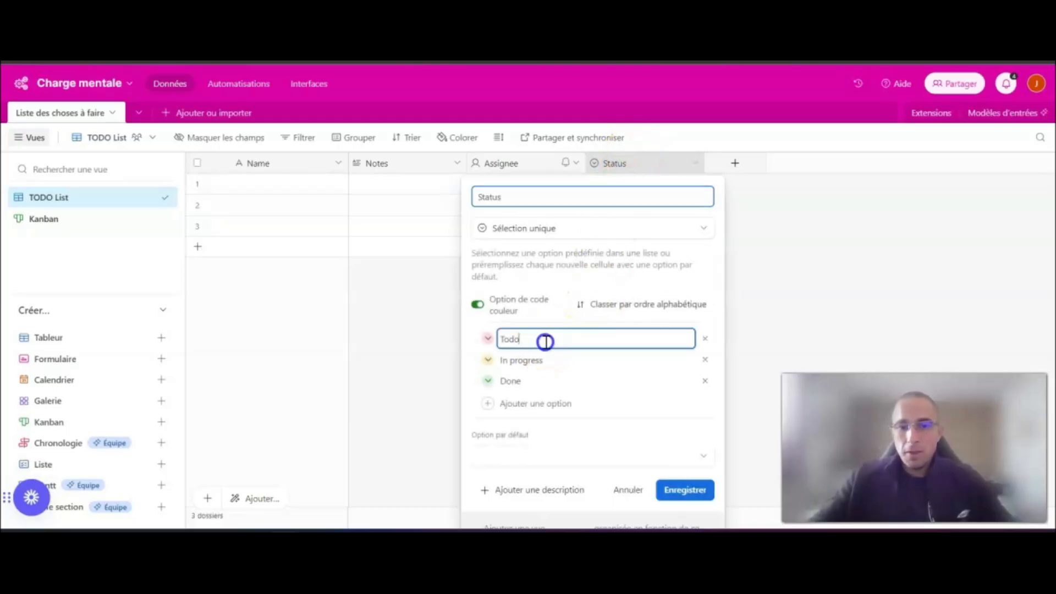
{"action": "left_click_drag", "start_coordinate": [543, 341], "coordinate": [499, 339]}
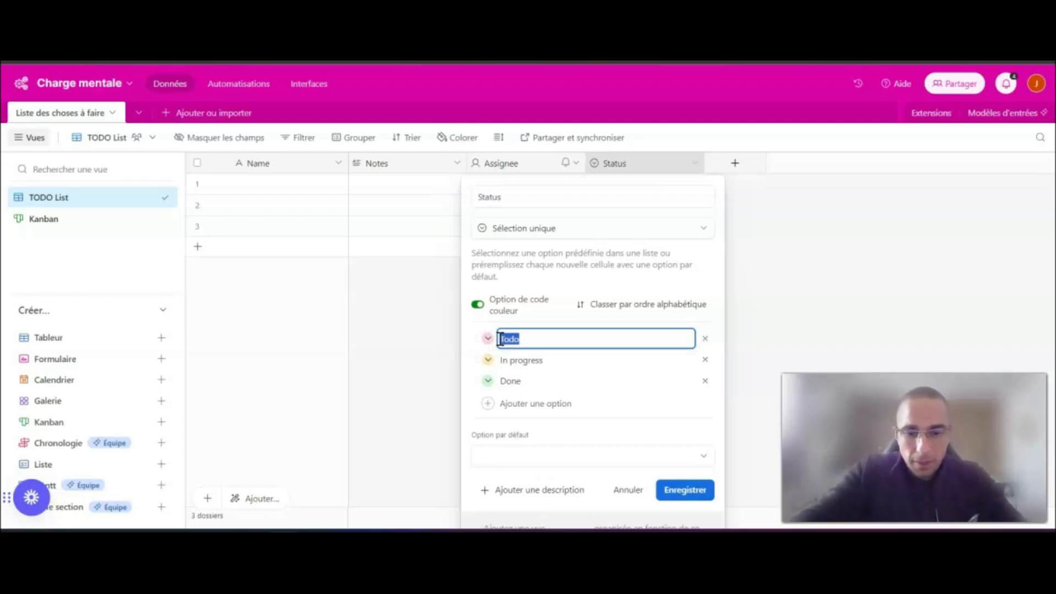
{"action": "type", "text": "À"}
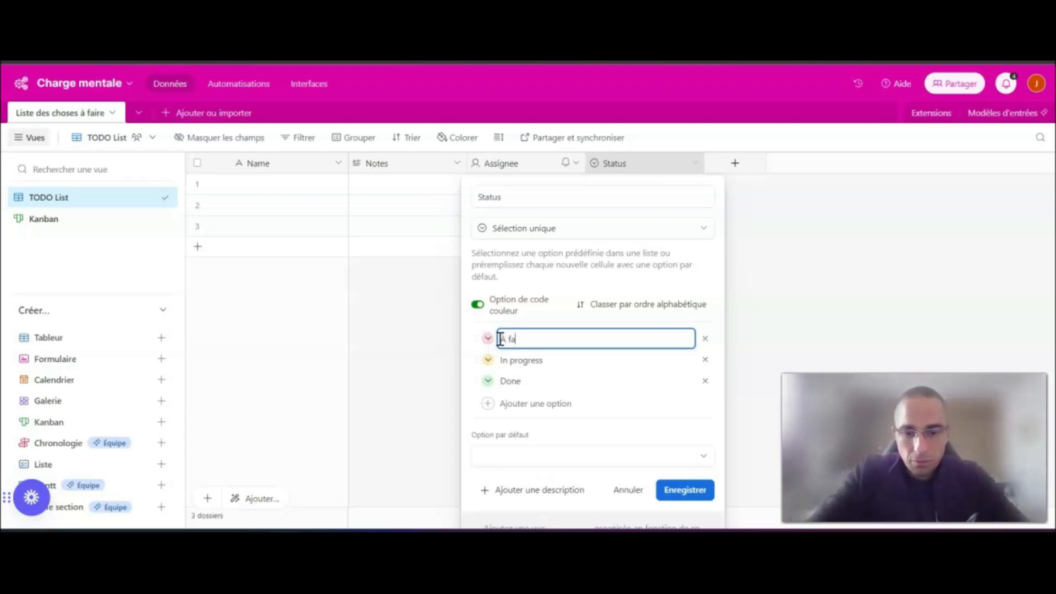
{"action": "type", "text": " traiter"}
{"action": "left_click", "coordinate": [536, 361]}
{"action": "key", "text": "ctrl+a"}
{"action": "type", "text": "En"}
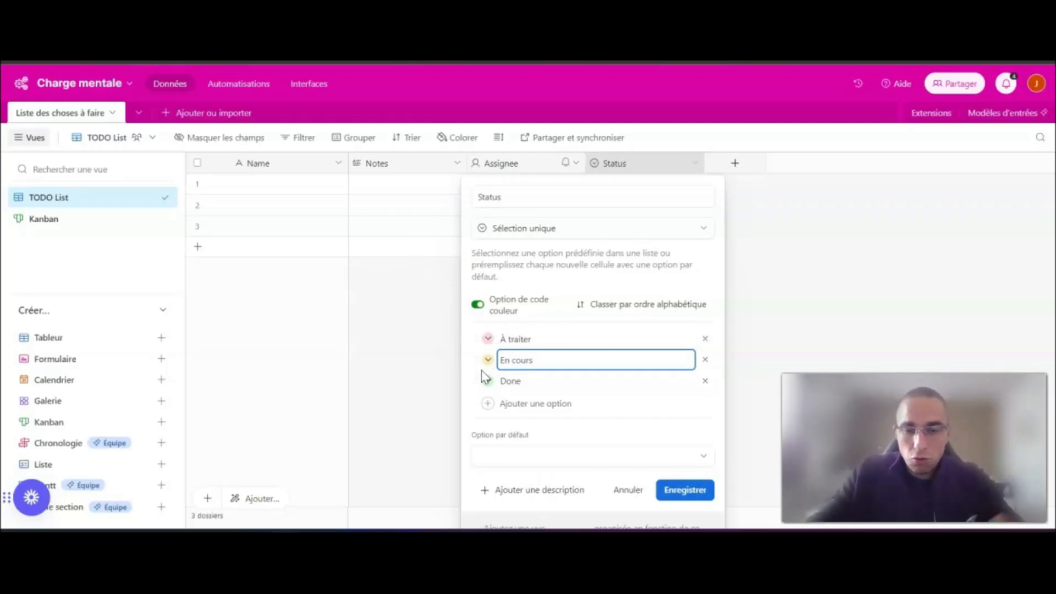
{"action": "left_click", "coordinate": [534, 380]}
{"action": "key", "text": "ctrl+a"}
{"action": "type", "text": "Ter"}
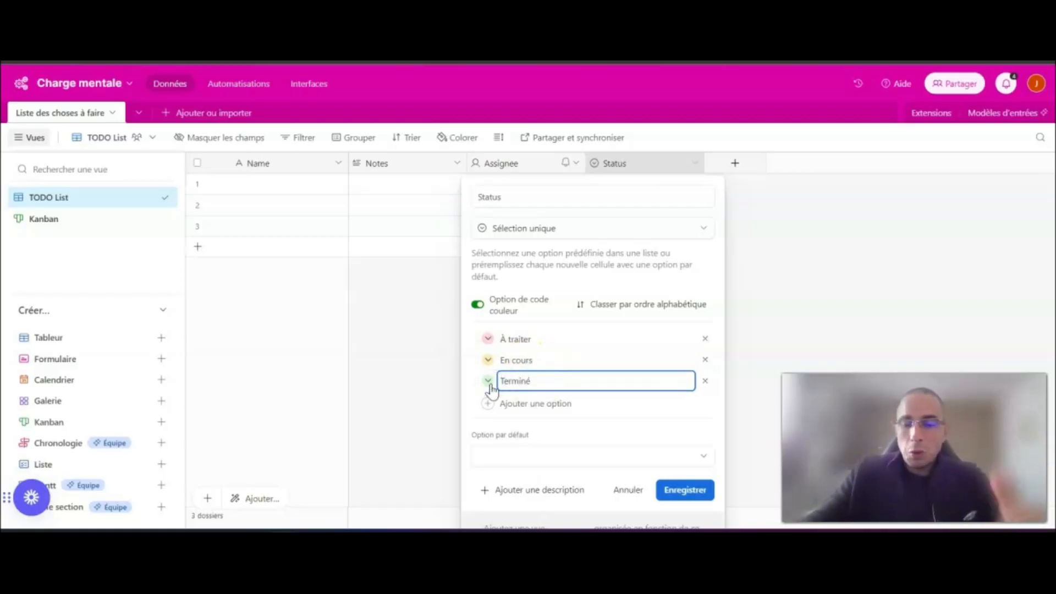
- Choose the light pink colour for the "À traiter" option
{"action": "left_click", "coordinate": [487, 385]}
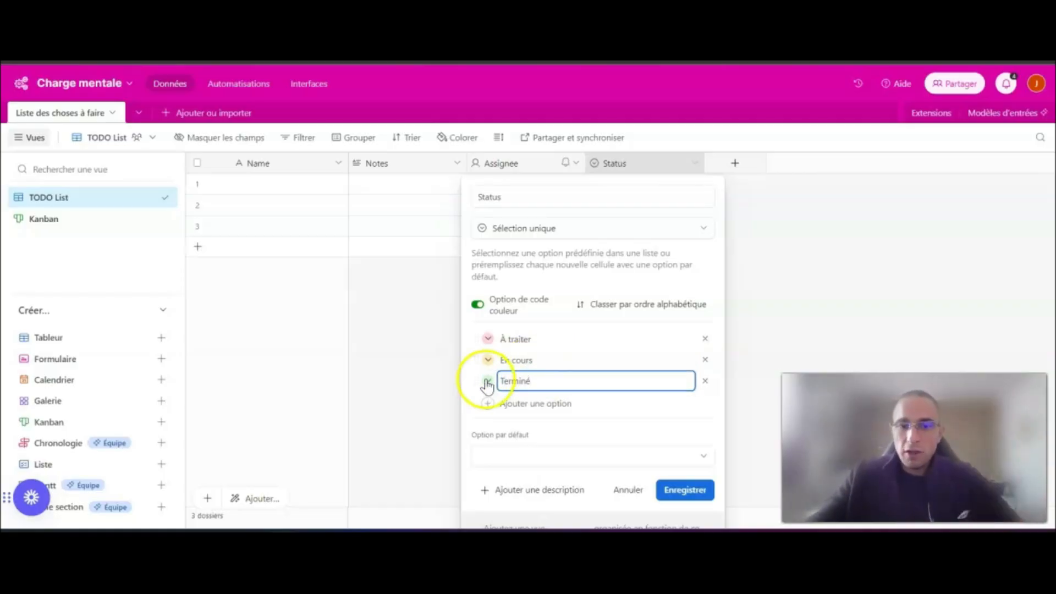
{"action": "left_click", "coordinate": [487, 340]}
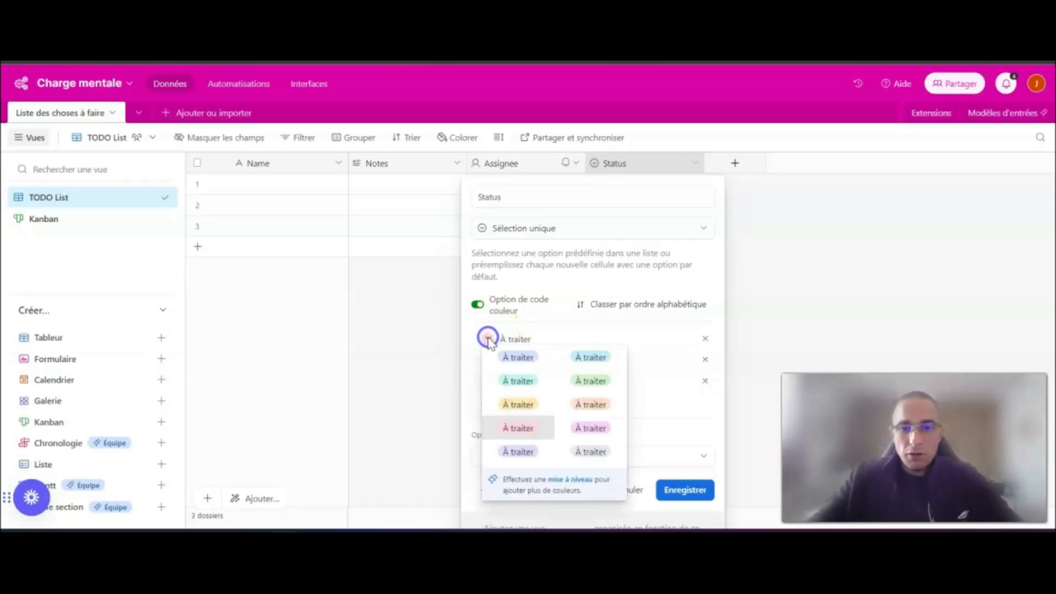
{"action": "left_click", "coordinate": [537, 433]}
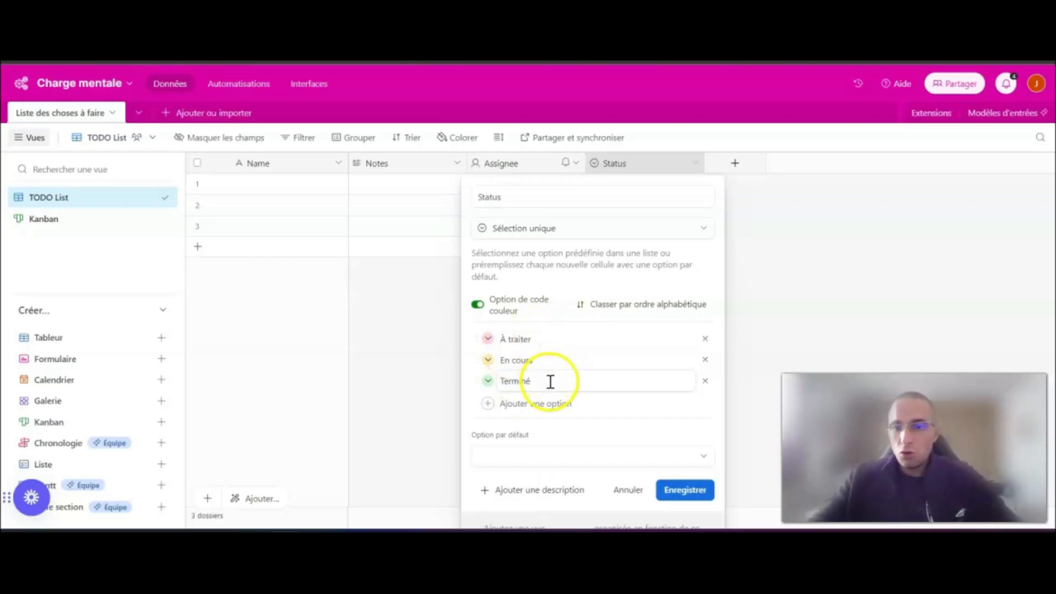
{"action": "left_click", "coordinate": [532, 401]}
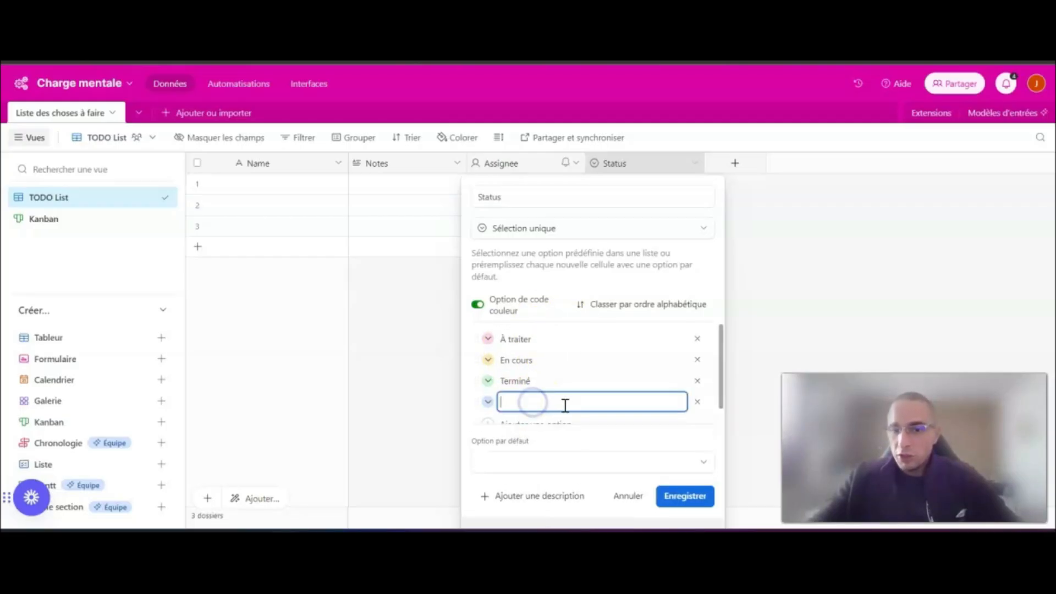
{"action": "scroll", "coordinate": [562, 411], "scroll_direction": "down", "scroll_amount": 1}
{"action": "left_click", "coordinate": [536, 410]}
{"action": "left_click", "coordinate": [694, 388]}
{"action": "left_click", "coordinate": [694, 389]}
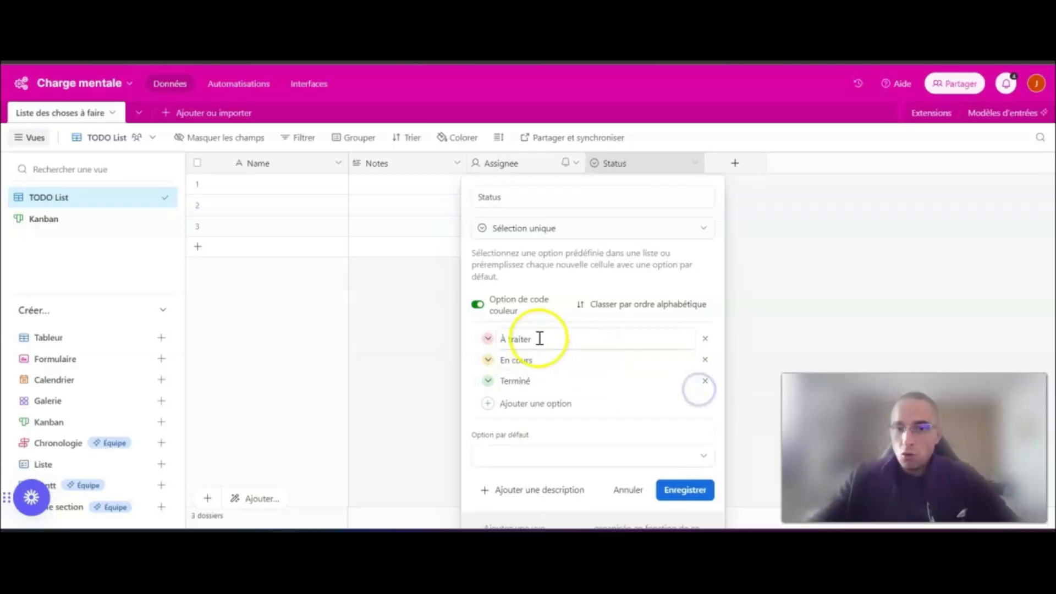
- Save the Status field's changes and check its options in the first record's cell
{"action": "left_click", "coordinate": [693, 493]}
{"action": "left_click", "coordinate": [628, 389]}
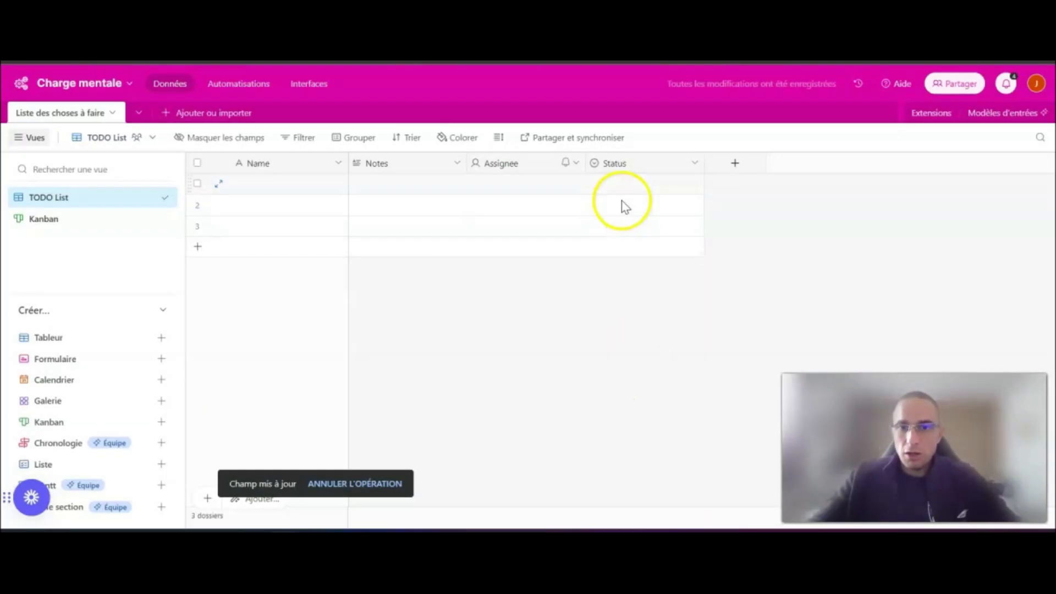
{"action": "left_click", "coordinate": [625, 184]}
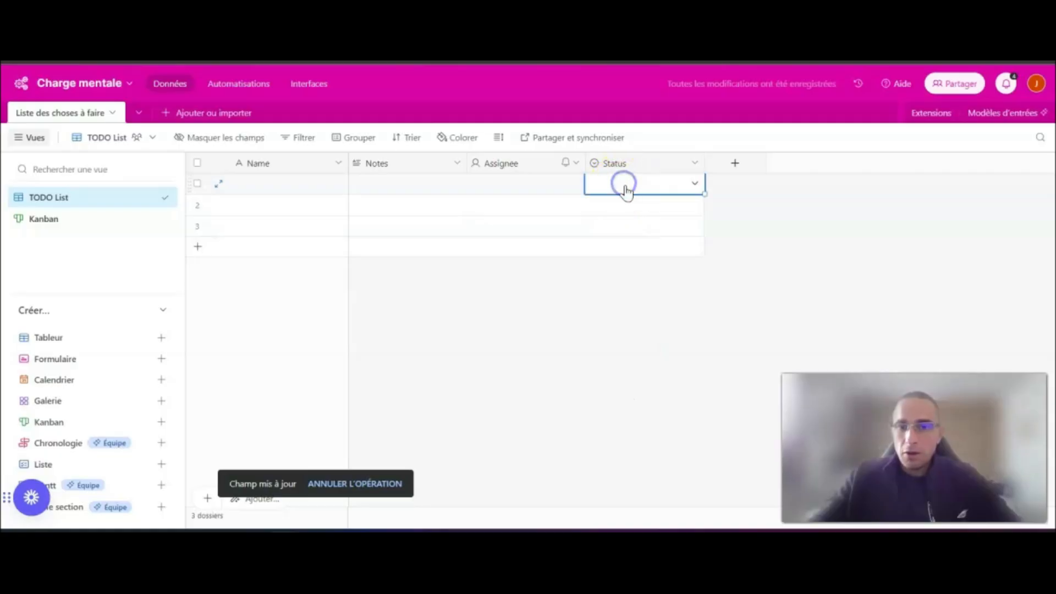
{"action": "left_click", "coordinate": [695, 183]}
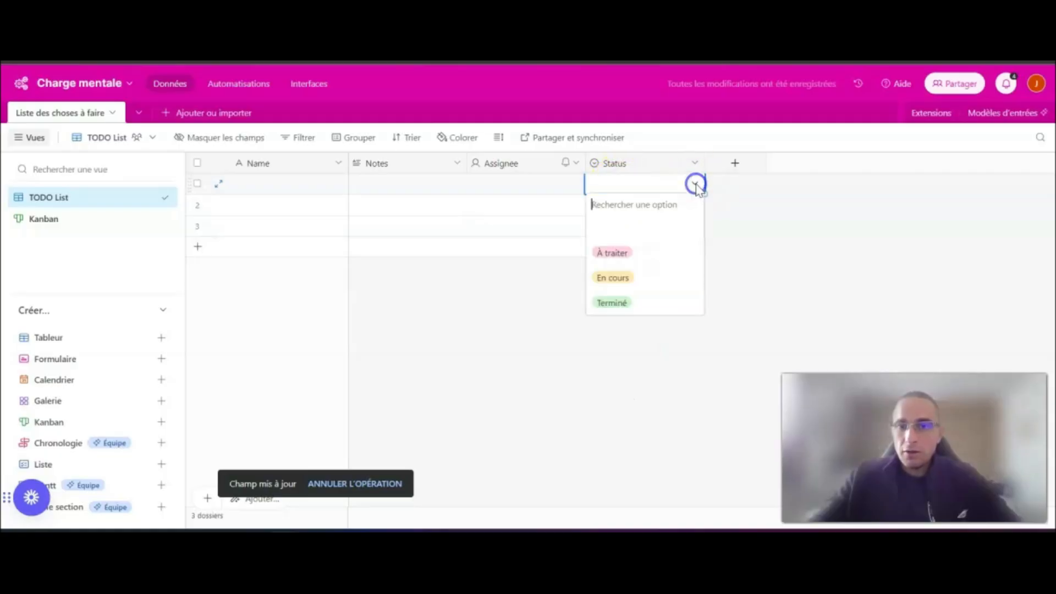
{"action": "left_click", "coordinate": [603, 363]}
- Return to the Kanban view and name the first uncategorised card "Amener … au Foot", including the child's first name
{"action": "left_click", "coordinate": [49, 219]}
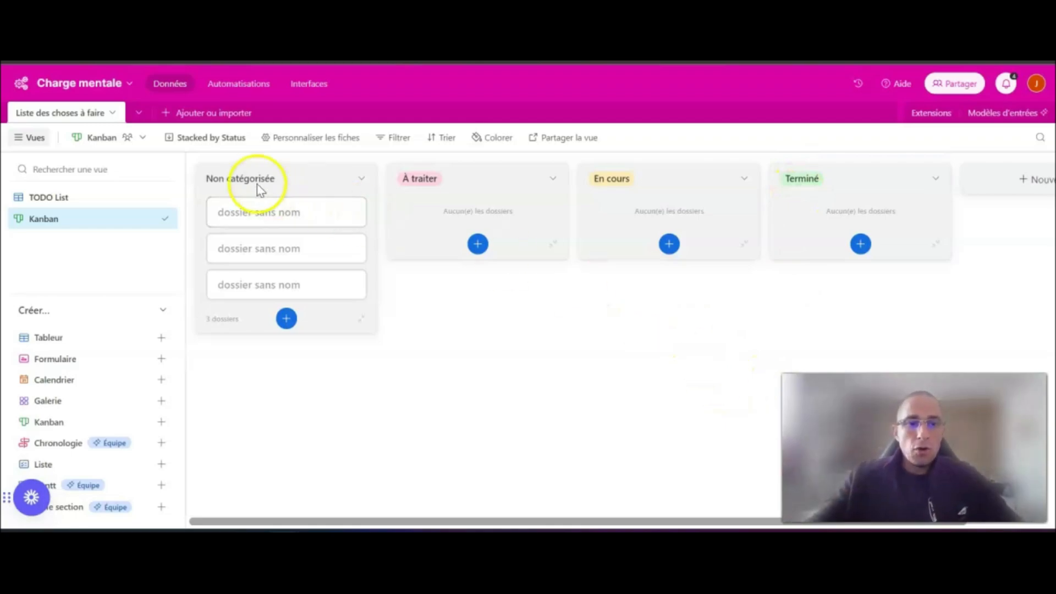
{"action": "left_click", "coordinate": [262, 212]}
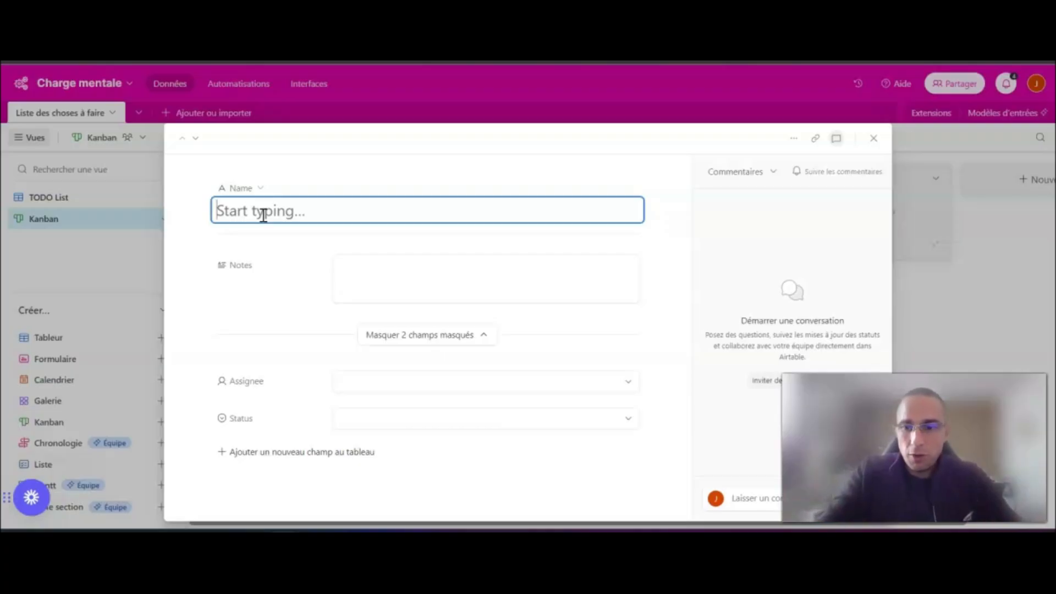
{"action": "type", "text": "Amener Luca"}
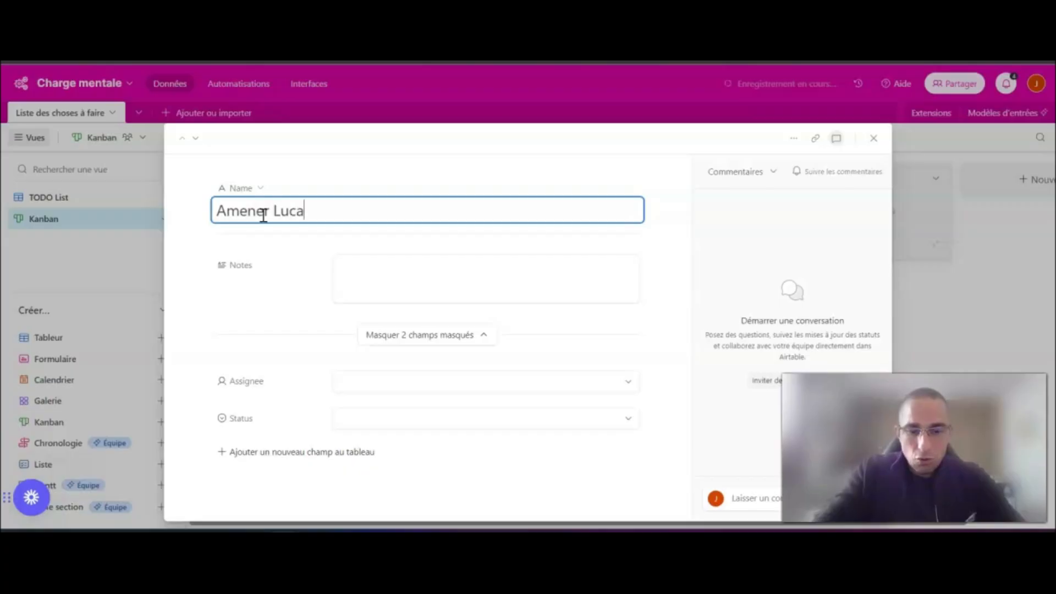
{"action": "type", "text": " au Foot"}
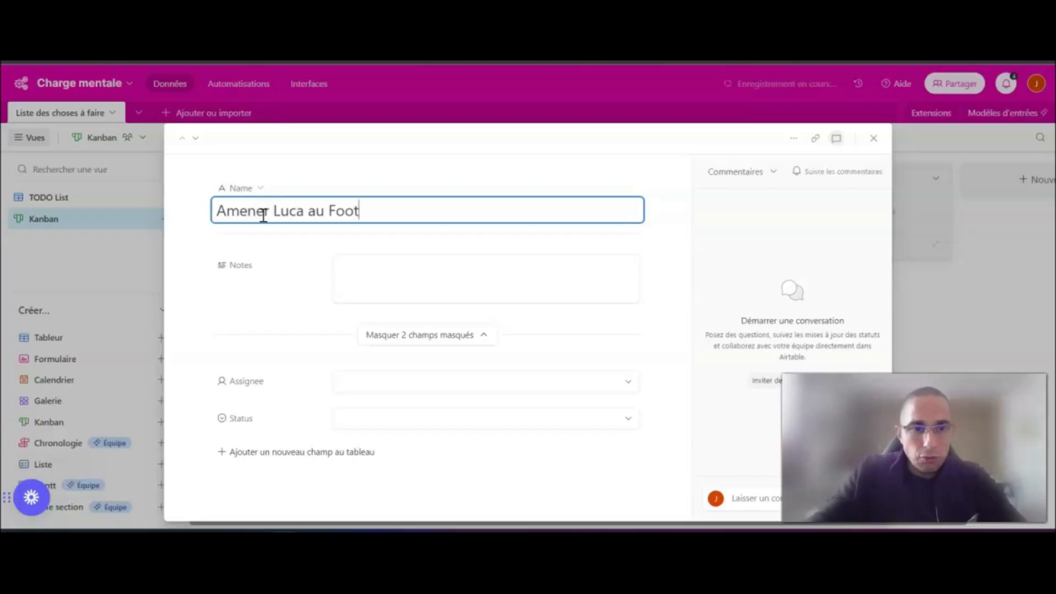
{"action": "left_click", "coordinate": [877, 137]}
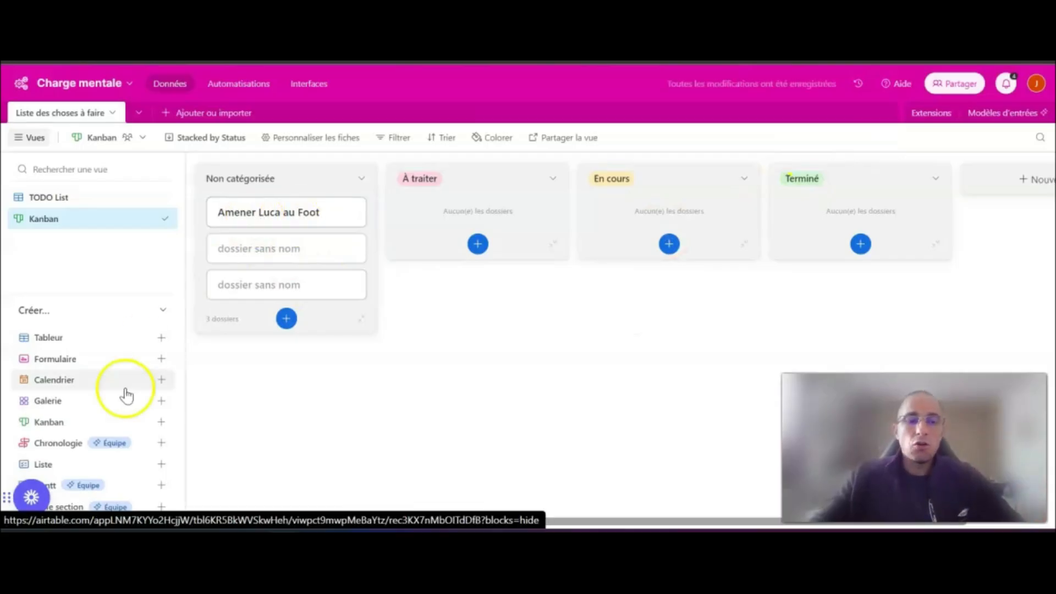
- Name the second uncategorised card "Allez chercher le Drive chez Auchan"
{"action": "left_click", "coordinate": [300, 249]}
{"action": "type", "text": "A"}
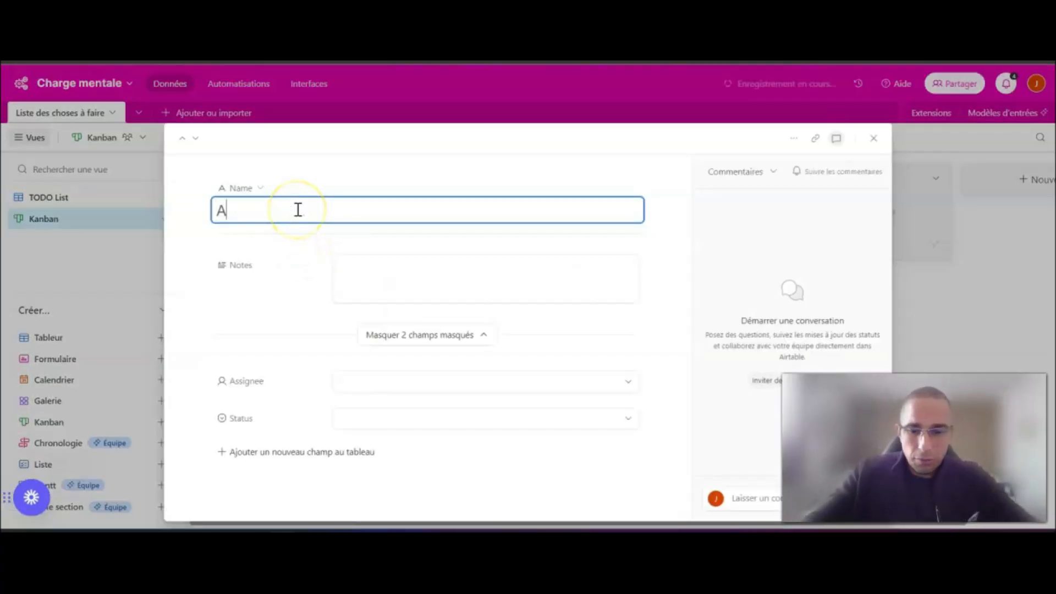
{"action": "key", "text": "BackSpace"}
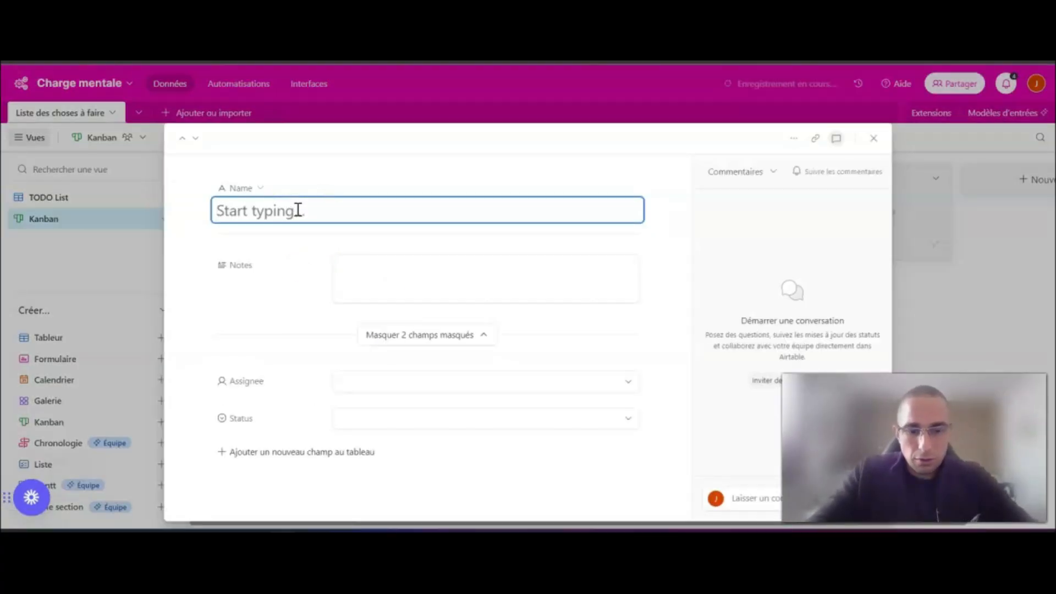
{"action": "type", "text": "Allez chercher le Drive chez Auchan"}
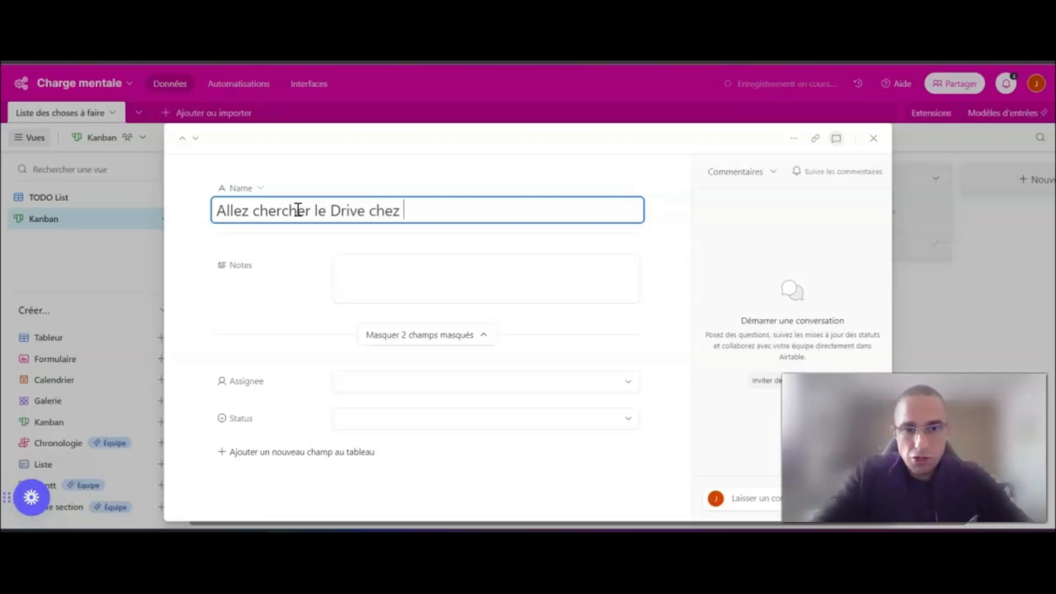
{"action": "left_click", "coordinate": [873, 138]}
- Name the third uncategorised card "Doucher les enfants"
{"action": "left_click", "coordinate": [270, 285]}
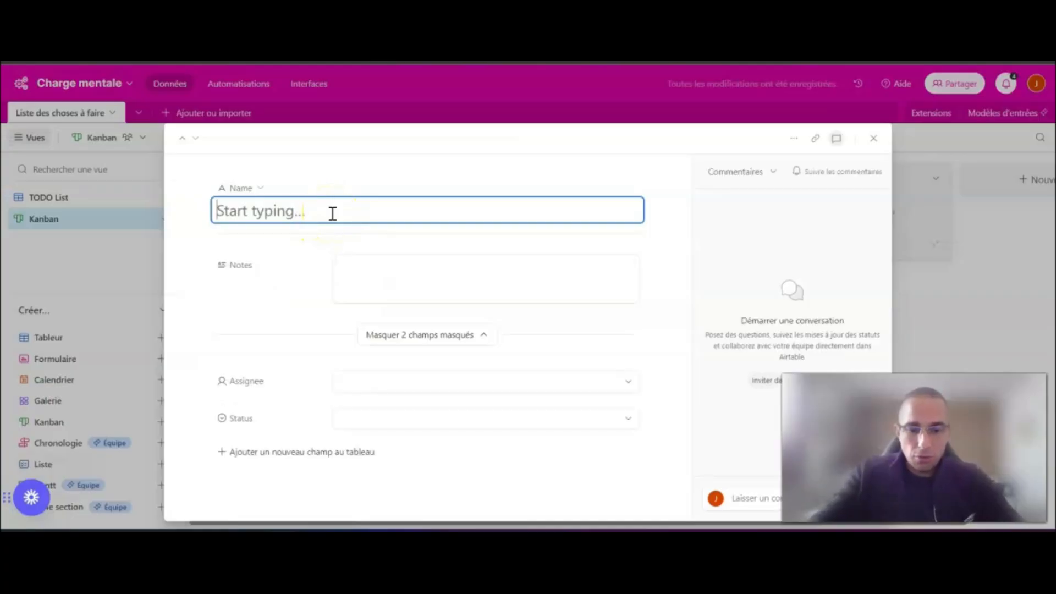
{"action": "type", "text": "C"}
{"action": "key", "text": "BackSpace"}
{"action": "type", "text": "Doucher les enfants"}
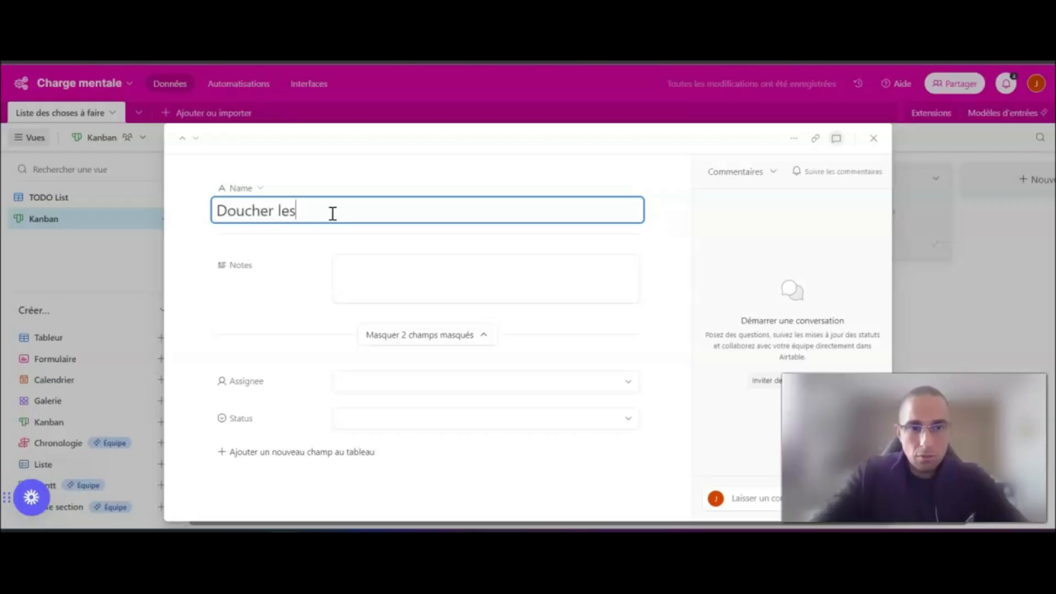
{"action": "left_click", "coordinate": [874, 139]}
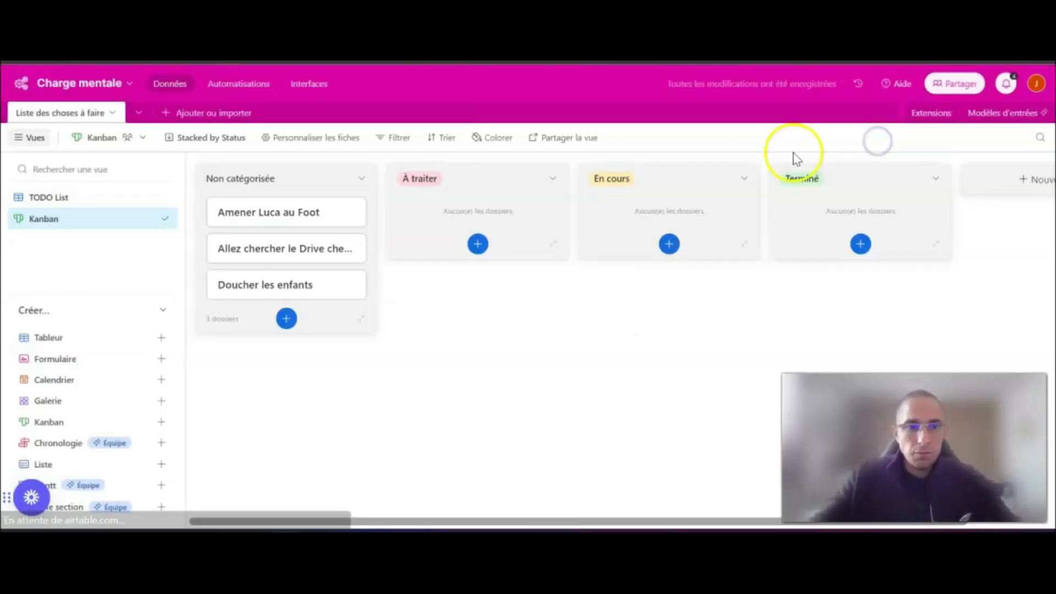
- Add a card named "Répondre à mes e-mails" to the "Non catégorisée" stack
{"action": "left_click", "coordinate": [288, 320]}
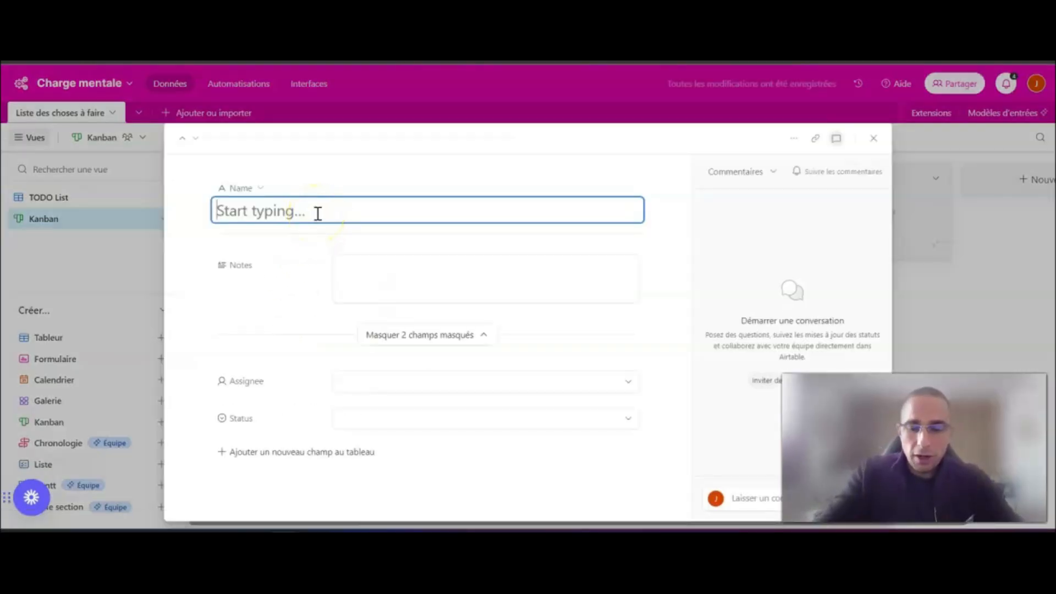
{"action": "type", "text": "Répondre à mes"}
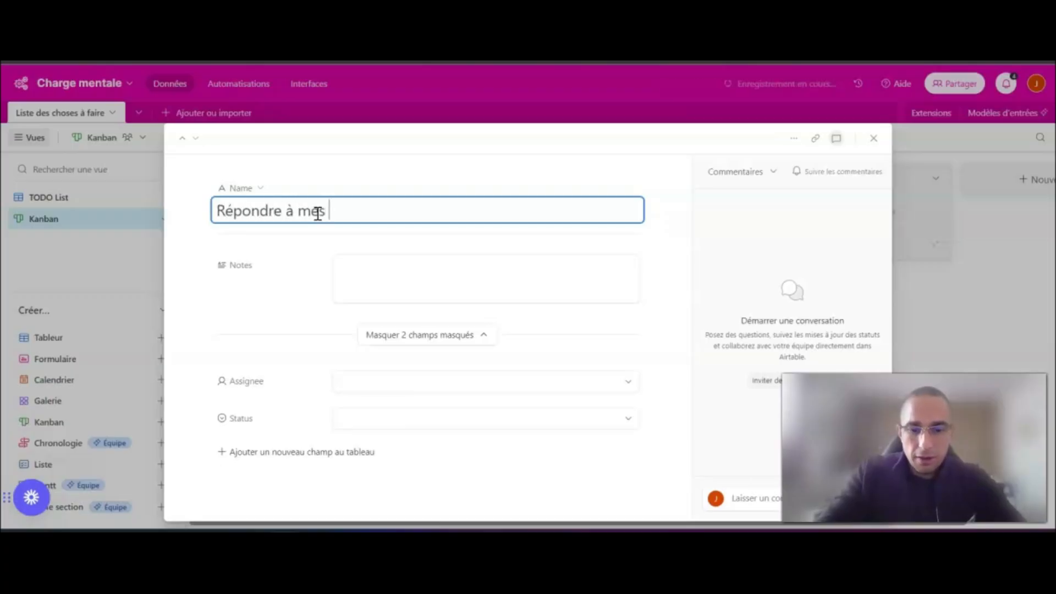
{"action": "type", "text": " e-mails"}
{"action": "left_click", "coordinate": [874, 139]}
- Add a card named "Terminer mes C.R." to the "Non catégorisée" stack
{"action": "left_click", "coordinate": [286, 354]}
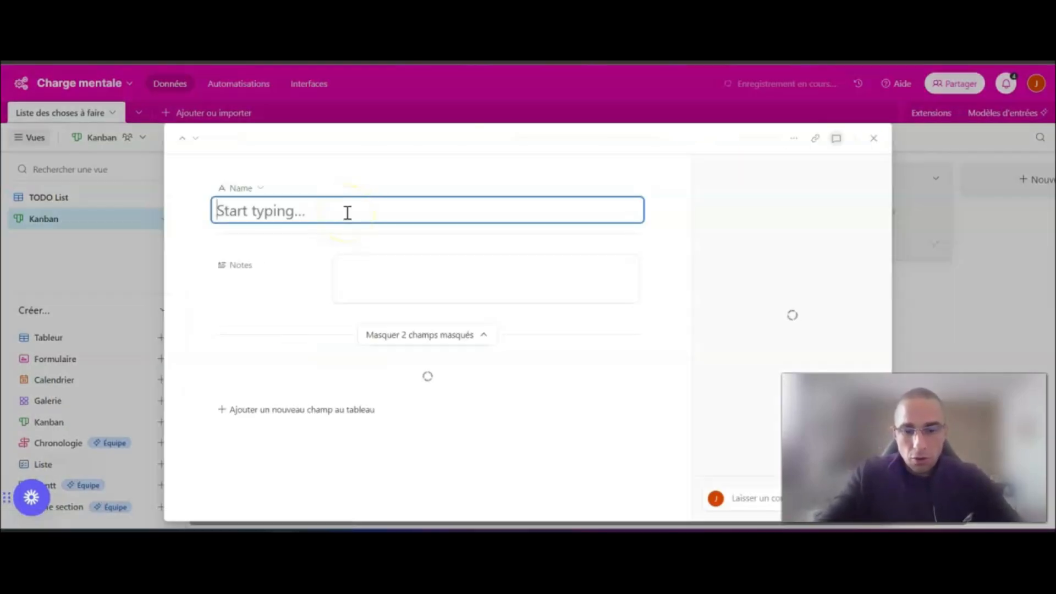
{"action": "type", "text": "Terminer mes C.R."}
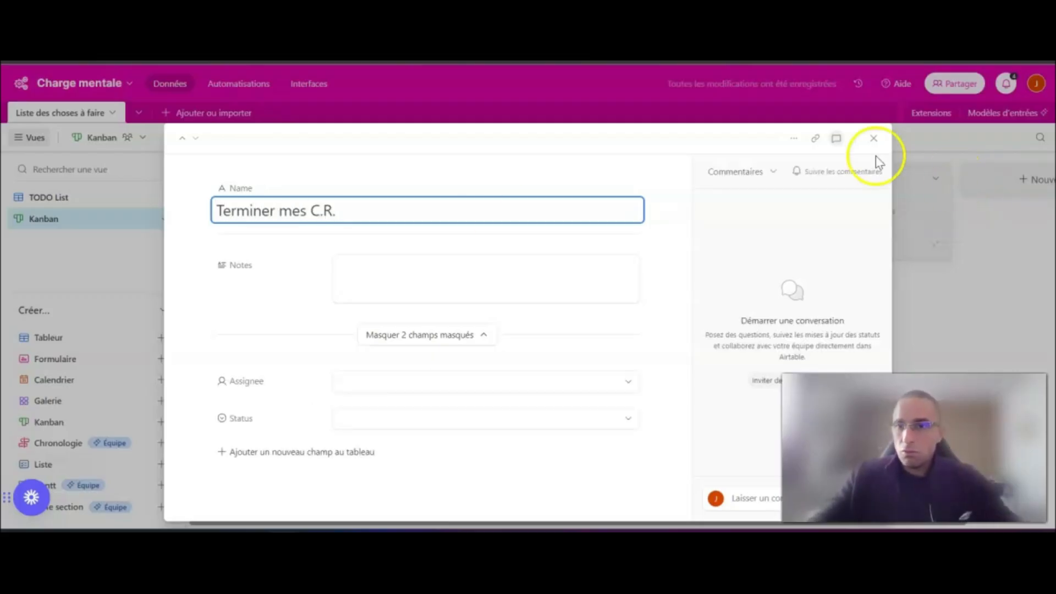
{"action": "left_click", "coordinate": [873, 138]}
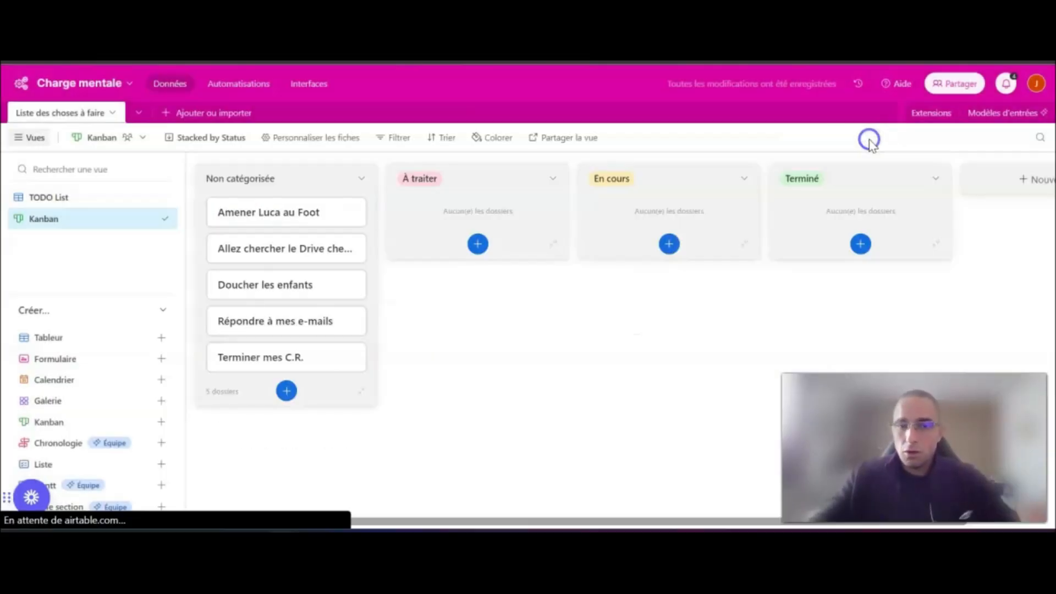
- Examine the Notes and Assignee fields in the first uncategorised card's record, leaving both empty, and close the record
{"action": "left_click", "coordinate": [309, 211]}
{"action": "left_click", "coordinate": [401, 262]}
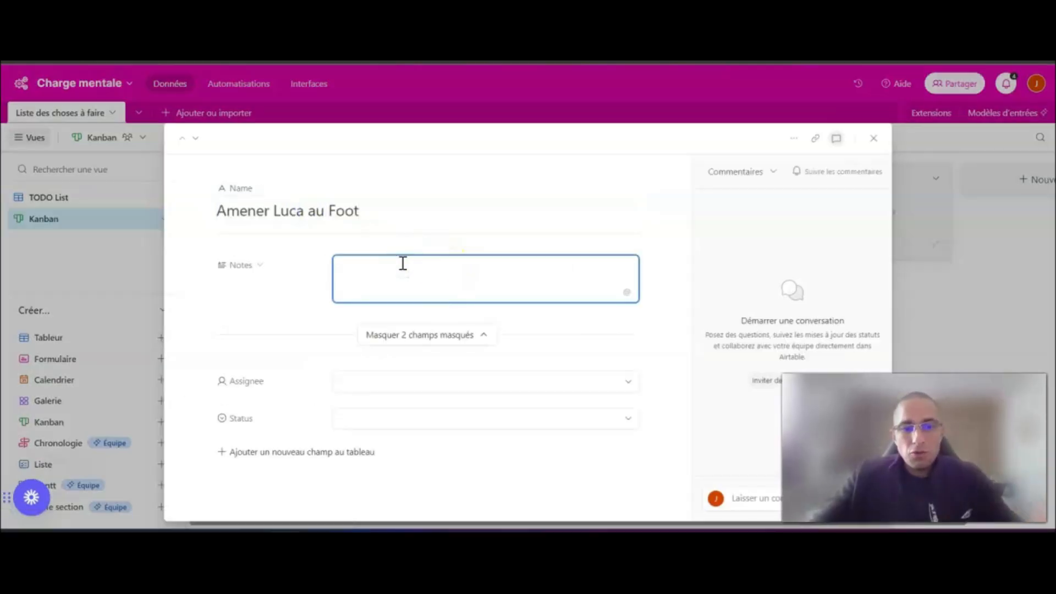
{"action": "left_click", "coordinate": [457, 380]}
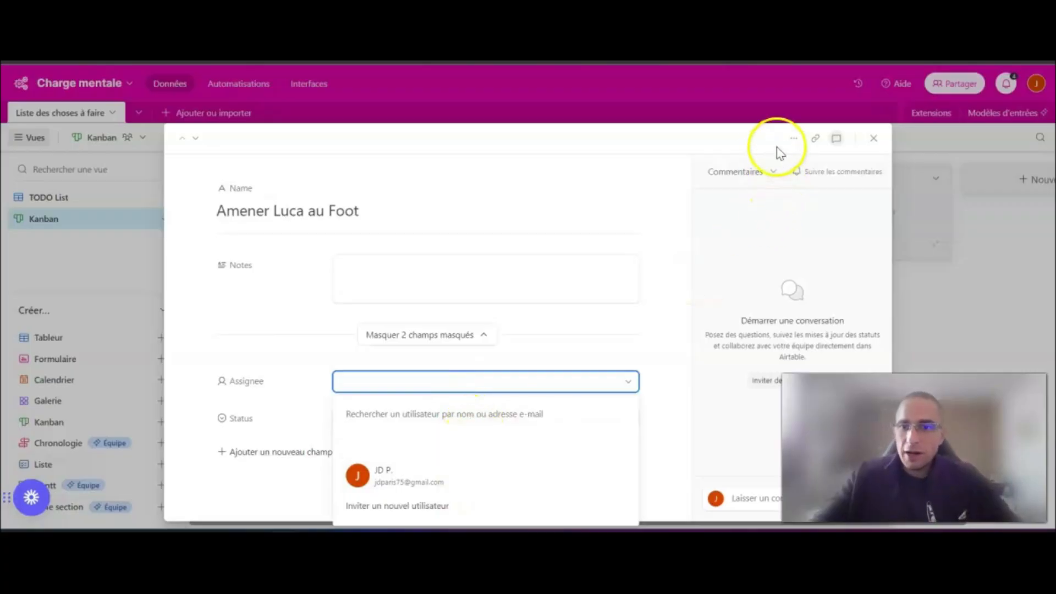
{"action": "left_click", "coordinate": [874, 139]}
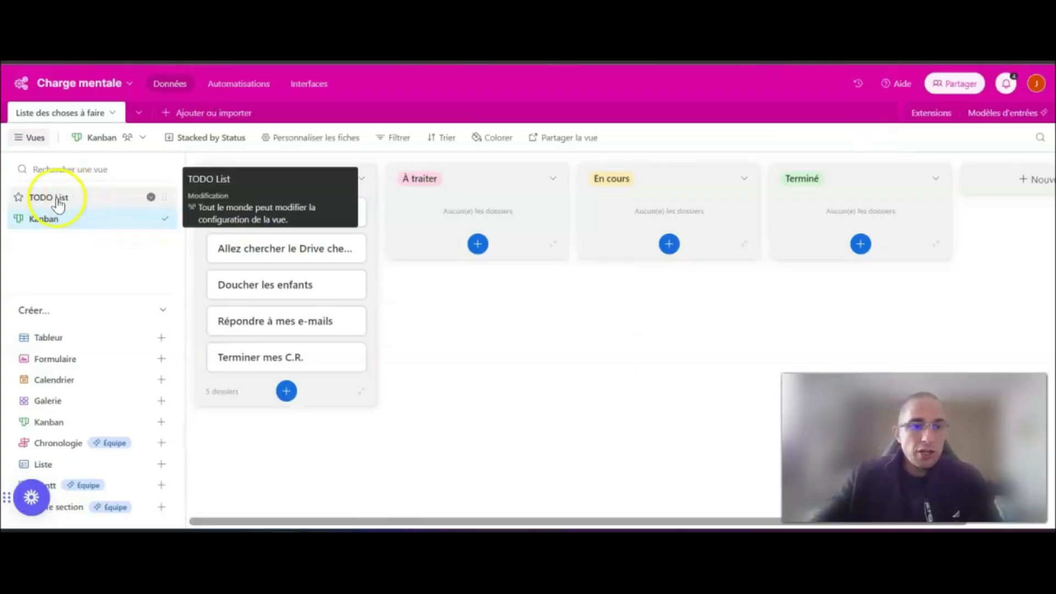
- Delete the Assignee field from the table in the TODO List view
{"action": "left_click", "coordinate": [50, 203]}
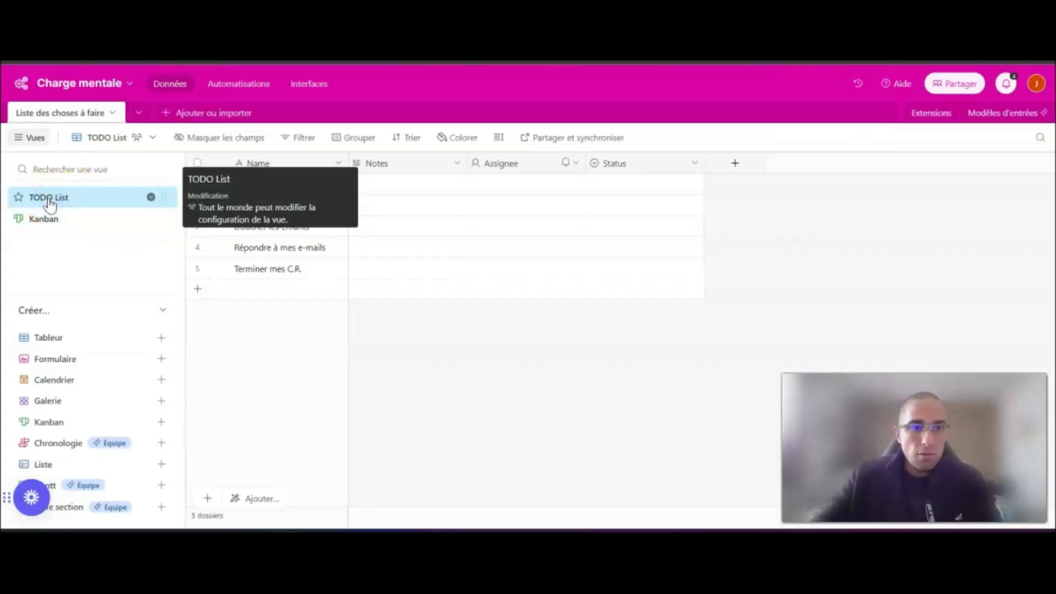
{"action": "left_click", "coordinate": [577, 165]}
{"action": "scroll", "coordinate": [575, 484], "scroll_direction": "down", "scroll_amount": 1}
{"action": "left_click", "coordinate": [572, 498]}
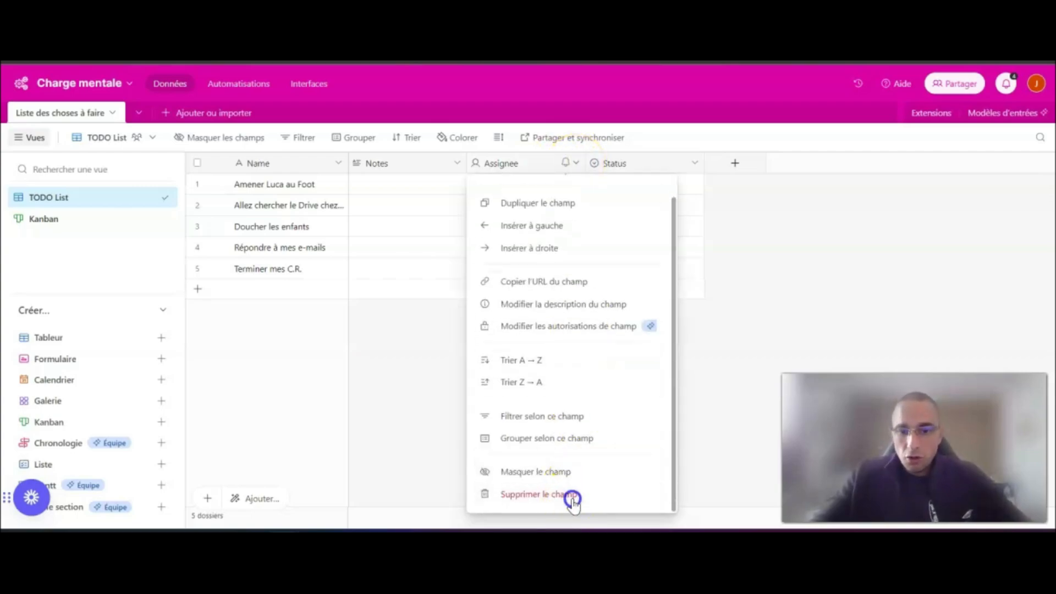
- Rename the Notes field as "Détail" and adjust the widths of this column and the Status column
{"action": "left_click_drag", "start_coordinate": [585, 163], "coordinate": [728, 165]}
{"action": "left_click_drag", "start_coordinate": [468, 160], "coordinate": [556, 159]}
{"action": "double_click", "coordinate": [436, 164]}
{"action": "type", "text": "De"}
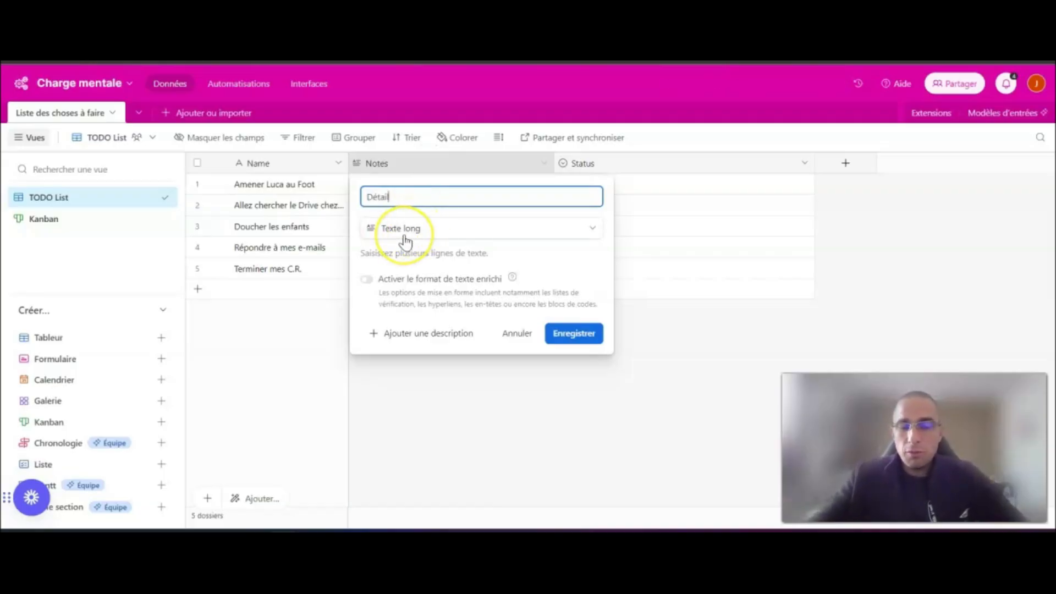
{"action": "left_click", "coordinate": [577, 335]}
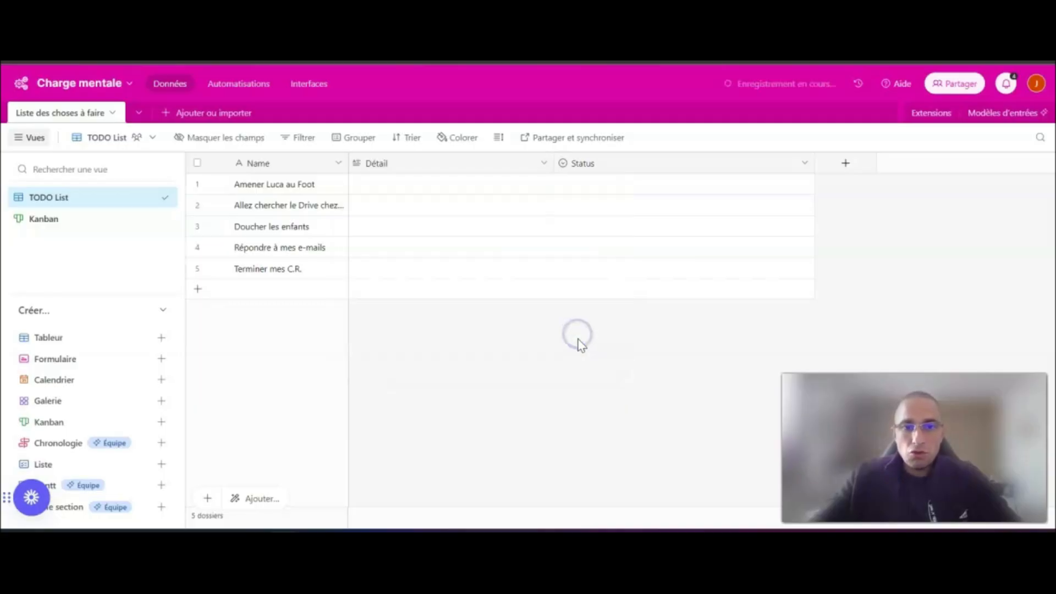
{"action": "left_click_drag", "start_coordinate": [555, 165], "coordinate": [511, 166]}
{"action": "left_click_drag", "start_coordinate": [770, 160], "coordinate": [621, 160]}
- In the Kanban view, set the first uncategorised card's Détail to "Bien penser à prendre les chaussures et le ballon !"
{"action": "left_click", "coordinate": [40, 220]}
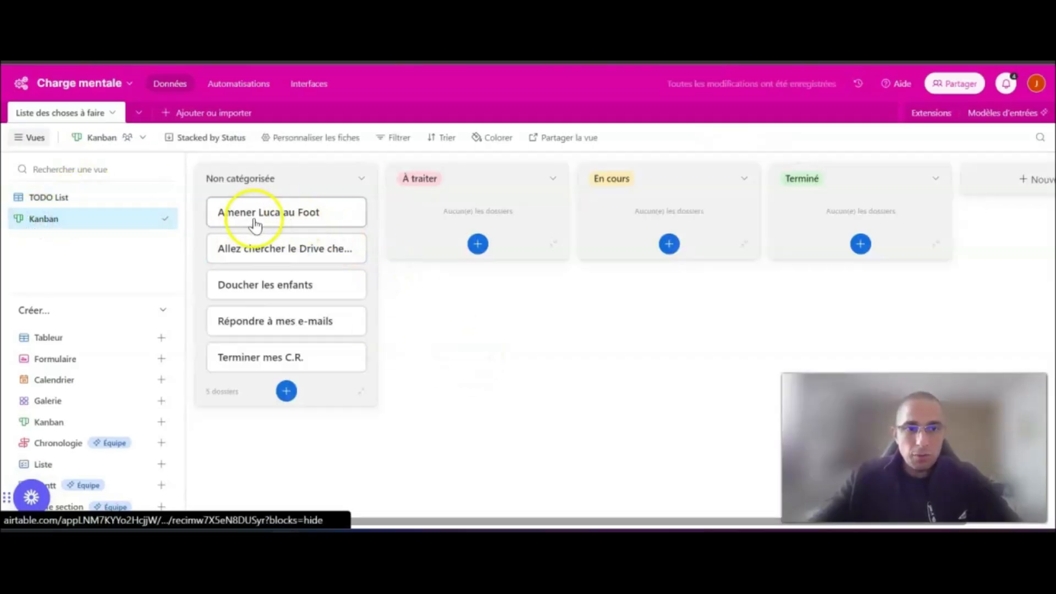
{"action": "left_click", "coordinate": [266, 215]}
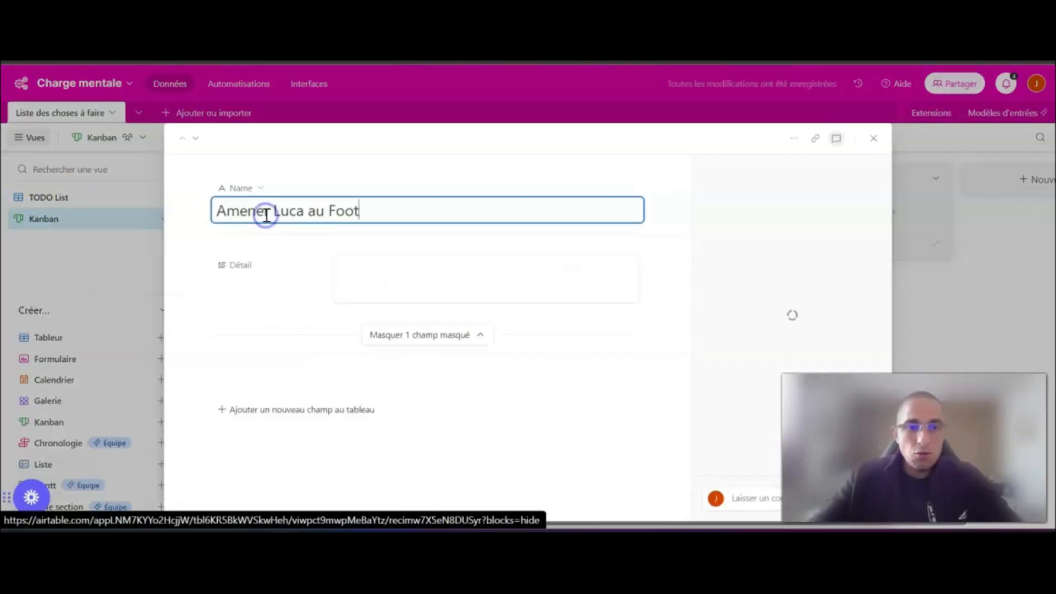
{"action": "left_click", "coordinate": [379, 267]}
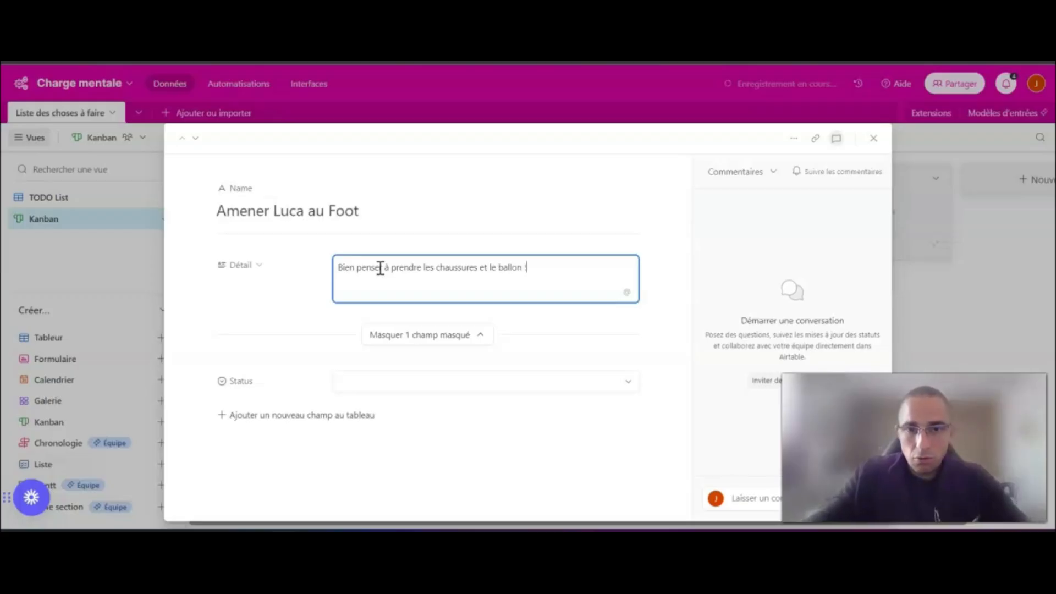
{"action": "left_click", "coordinate": [873, 138]}
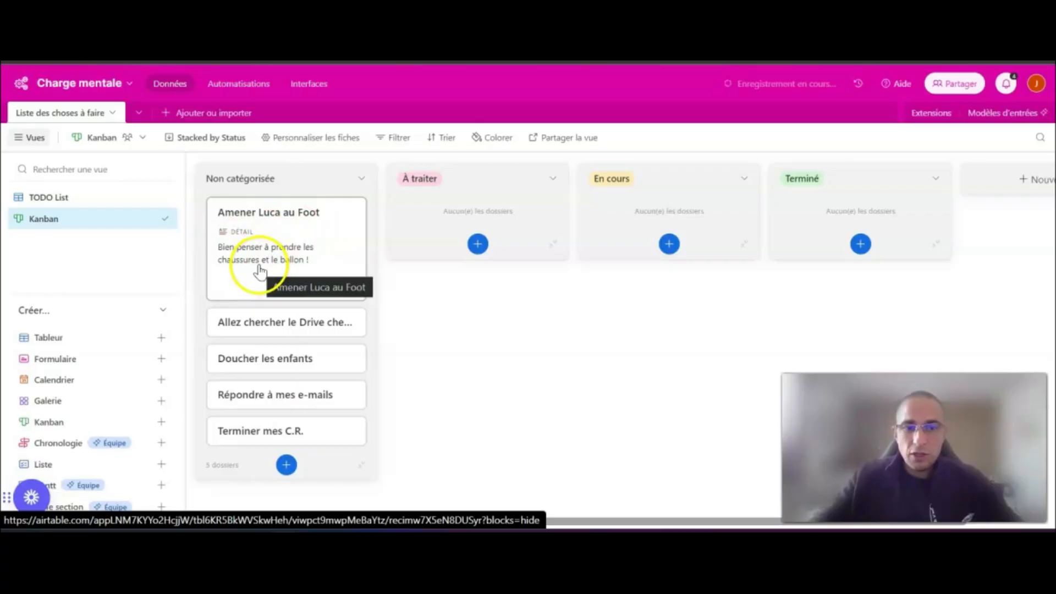
- Set the Détail of the "Allez chercher le Drive chez Auchan" card to "Bien penser à vérifier le panier"
{"action": "left_click", "coordinate": [269, 325]}
{"action": "left_click", "coordinate": [427, 271]}
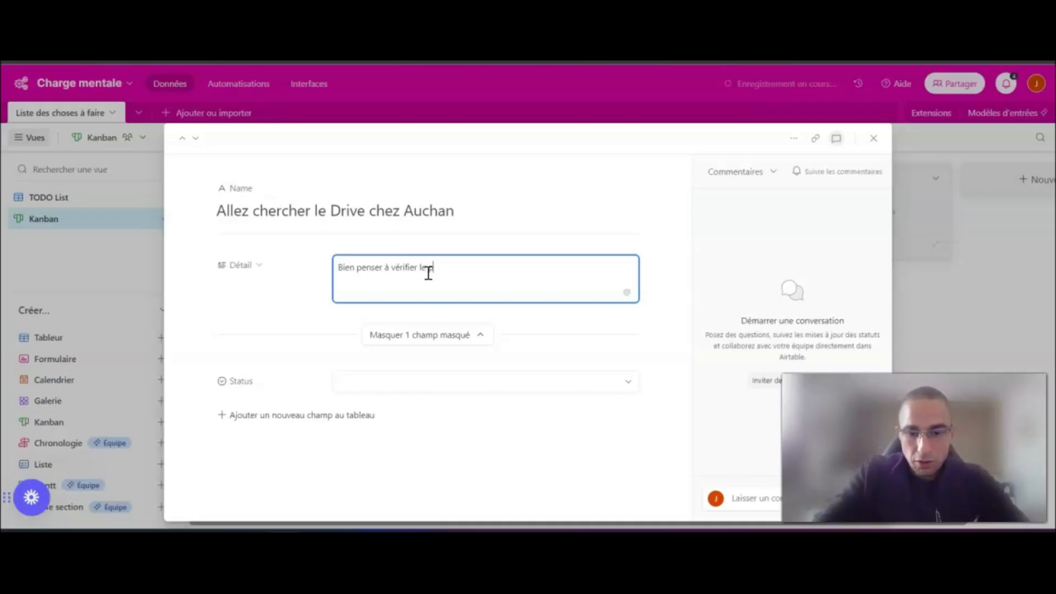
{"action": "type", "text": "r"}
{"action": "left_click", "coordinate": [875, 138]}
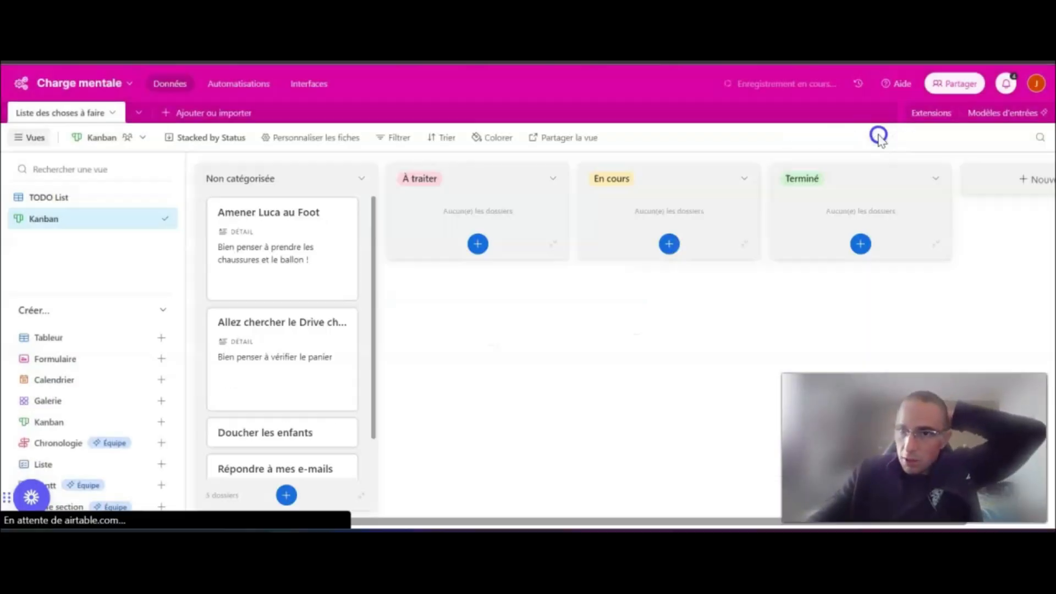
- Move the football card to the "À traiter" stack and "Allez chercher le Drive chez Auchan" to "En cours"
{"action": "scroll", "coordinate": [314, 283], "scroll_direction": "down", "scroll_amount": 1}
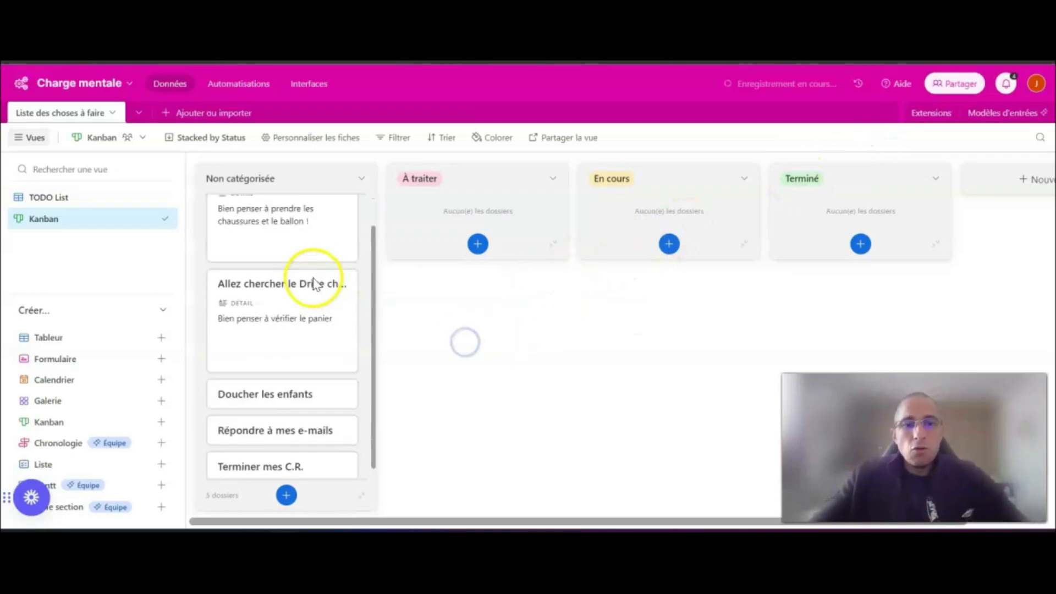
{"action": "scroll", "coordinate": [315, 303], "scroll_direction": "up", "scroll_amount": 1}
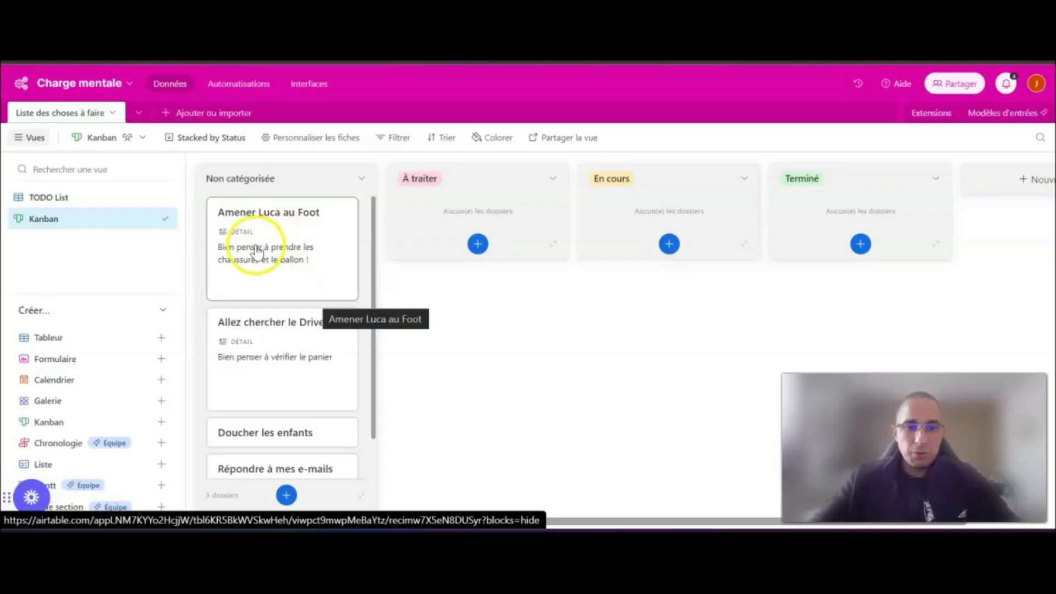
{"action": "left_click_drag", "start_coordinate": [259, 219], "coordinate": [447, 230]}
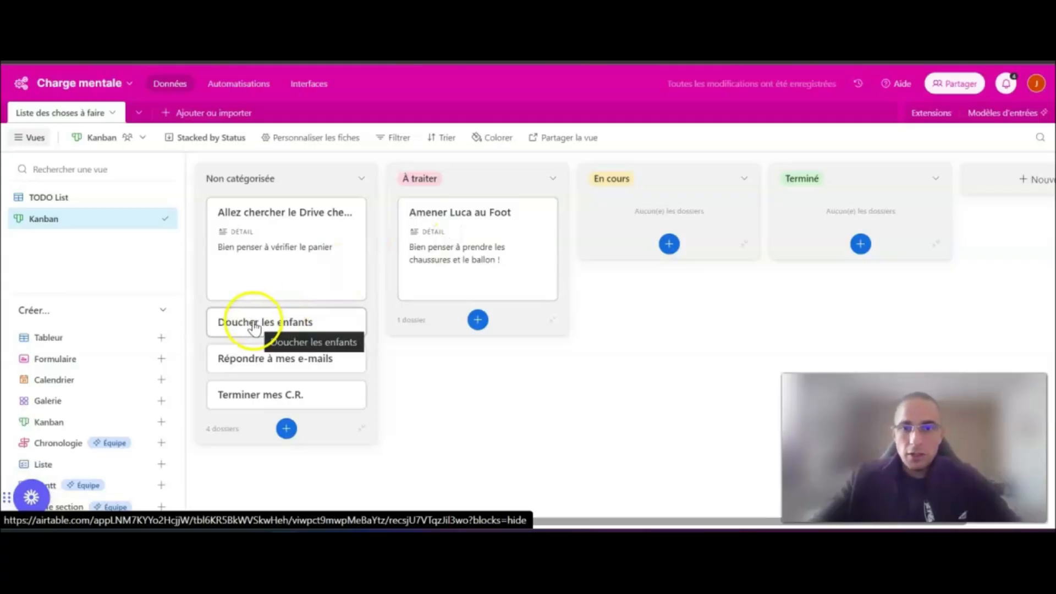
{"action": "left_click_drag", "start_coordinate": [267, 256], "coordinate": [649, 231]}
- Move "Doucher les enfants" and "Terminer mes C.R." to "Terminé" in that order, and "Répondre à mes e-mails" to the top of "À traiter"
{"action": "left_click_drag", "start_coordinate": [337, 278], "coordinate": [879, 205]}
{"action": "left_click_drag", "start_coordinate": [307, 257], "coordinate": [507, 216]}
{"action": "left_click_drag", "start_coordinate": [306, 224], "coordinate": [915, 259]}
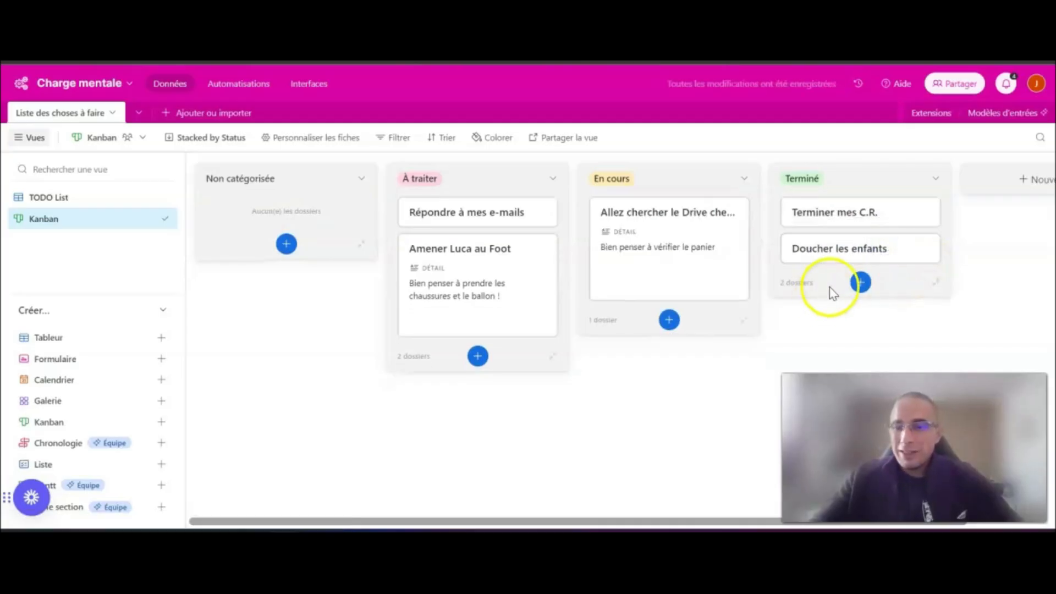
{"action": "left_click_drag", "start_coordinate": [855, 254], "coordinate": [850, 213]}
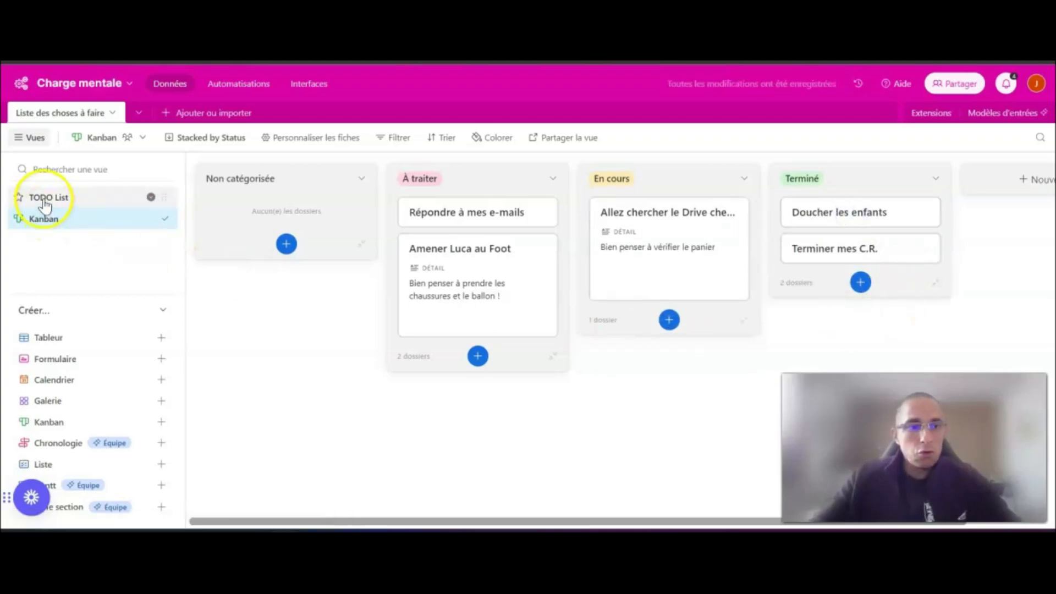
- Check the tasks' Status values in the TODO List view and return to the Kanban view
{"action": "left_click", "coordinate": [44, 199]}
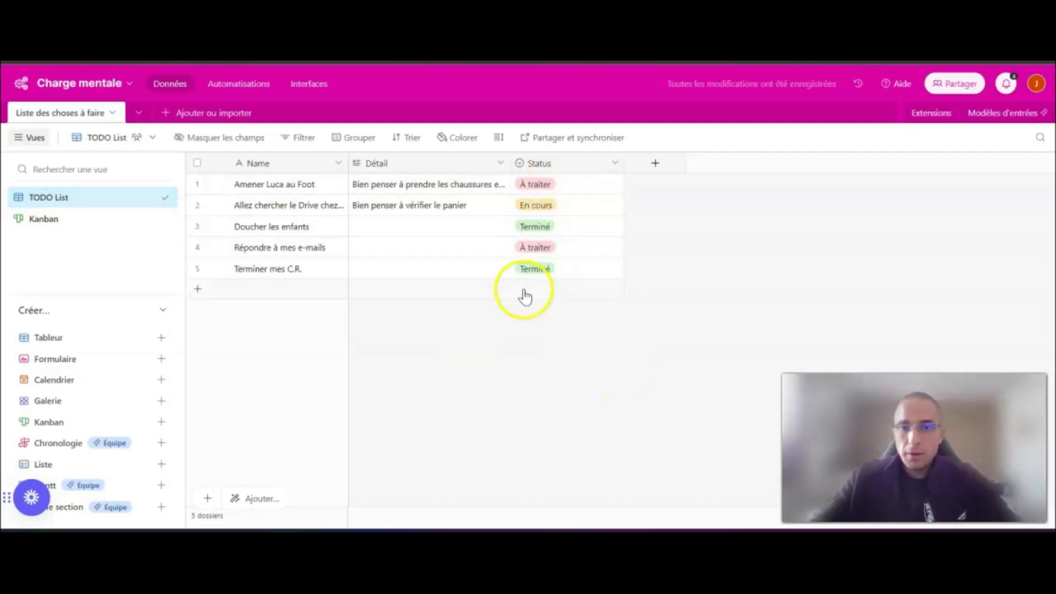
{"action": "left_click", "coordinate": [35, 220]}
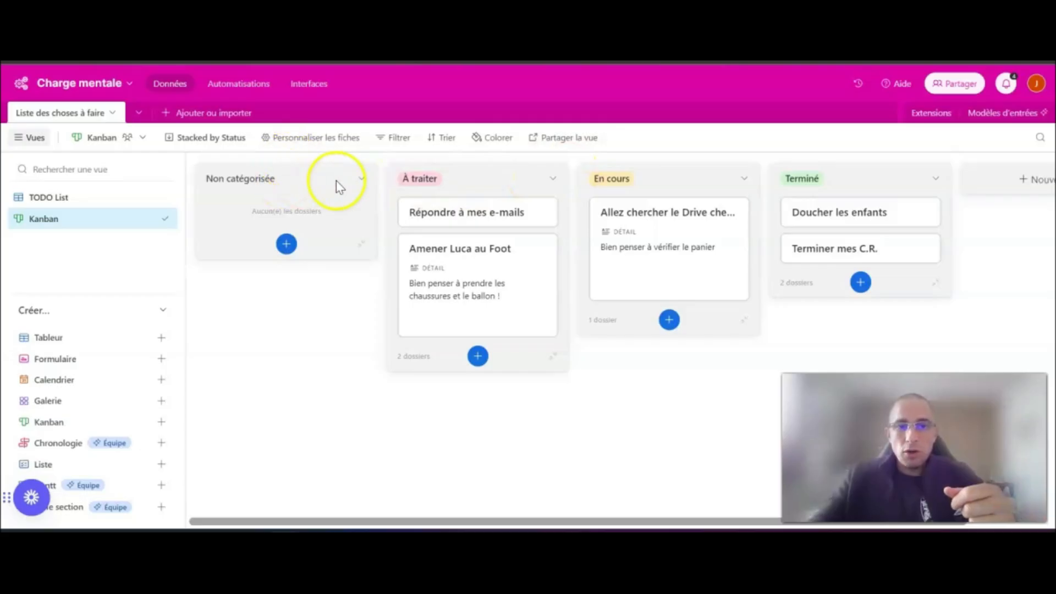
- Create a share link to the Kanban view and copy it
{"action": "left_click", "coordinate": [560, 141]}
{"action": "left_click", "coordinate": [599, 171]}
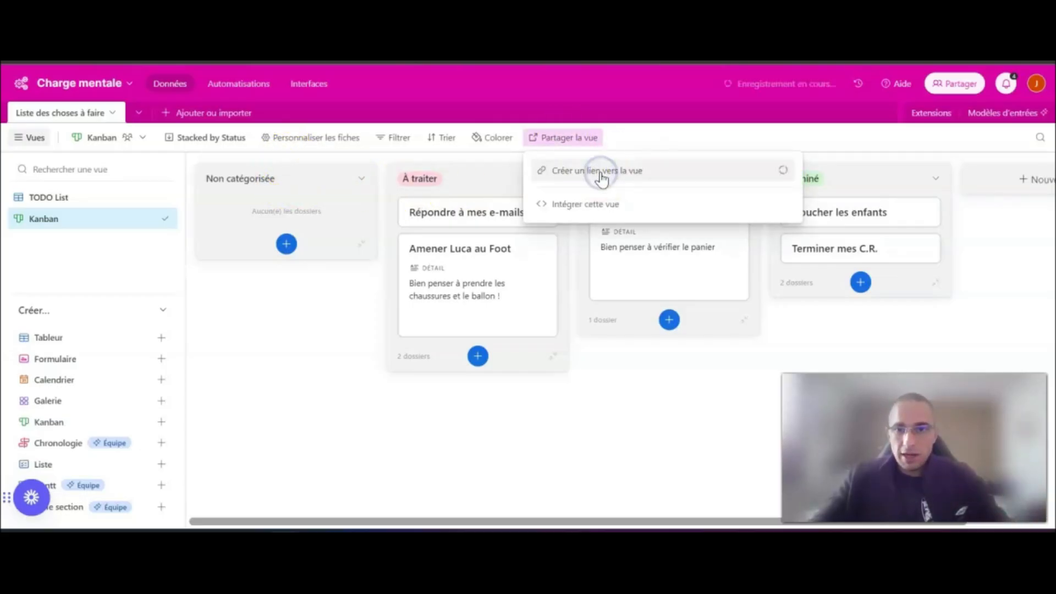
{"action": "left_click", "coordinate": [753, 199]}
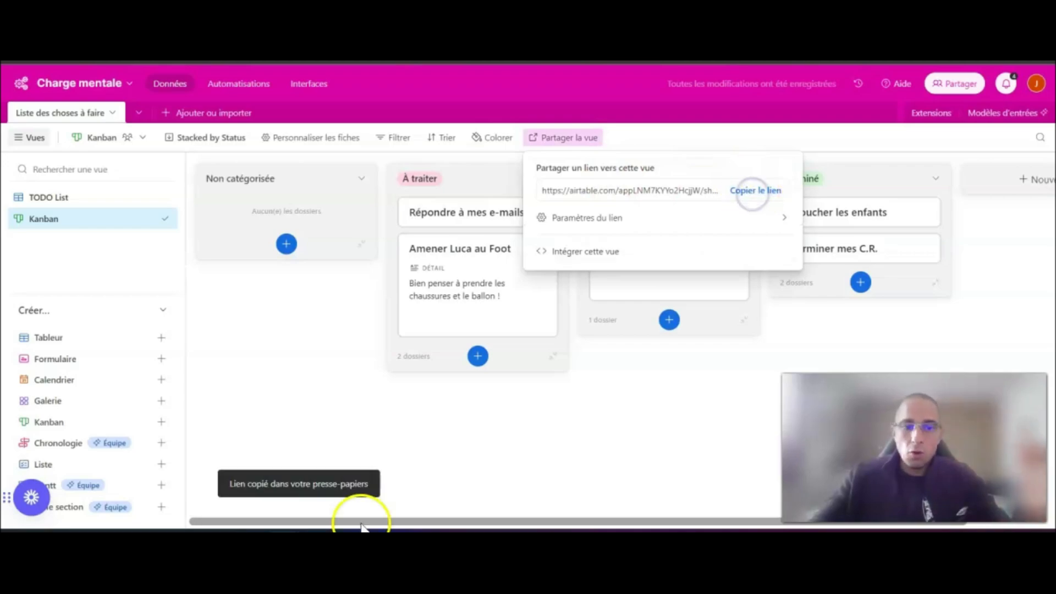
- Open the copied link in the browser to view the shared Kanban, and return to the "Charge mentale" base
{"action": "mouse_move", "coordinate": [283, 531]}
{"action": "left_click", "coordinate": [687, 470]}
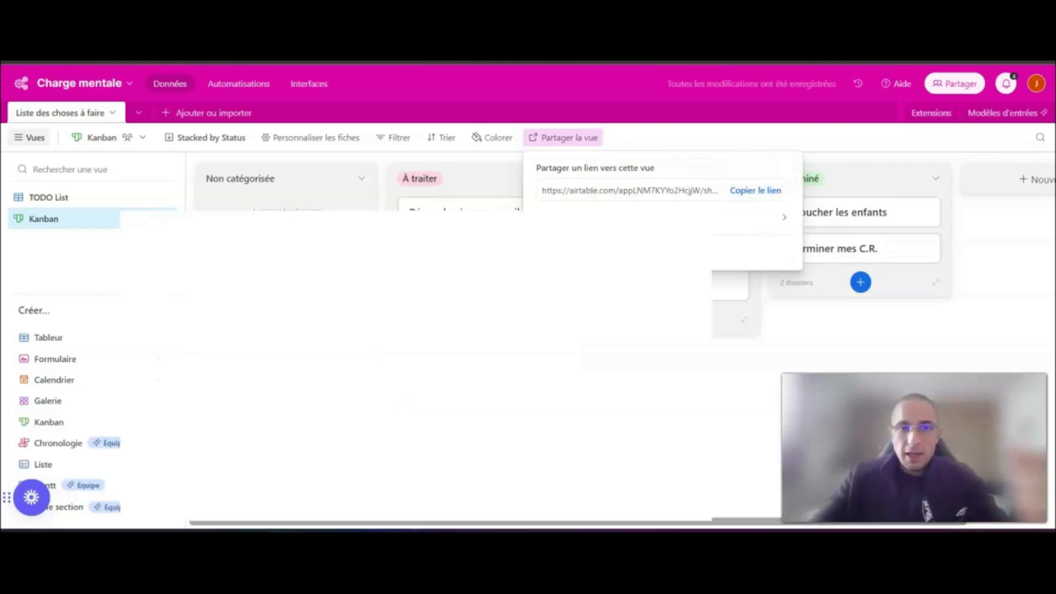
{"action": "key", "text": "Return"}
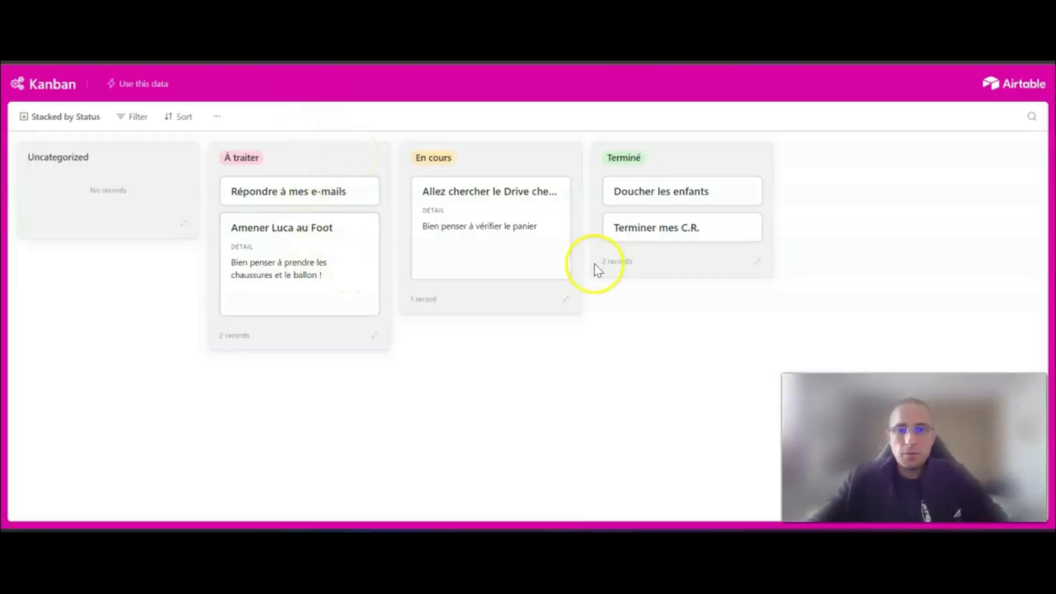
{"action": "key", "text": "ctrl+shift+Tab"}
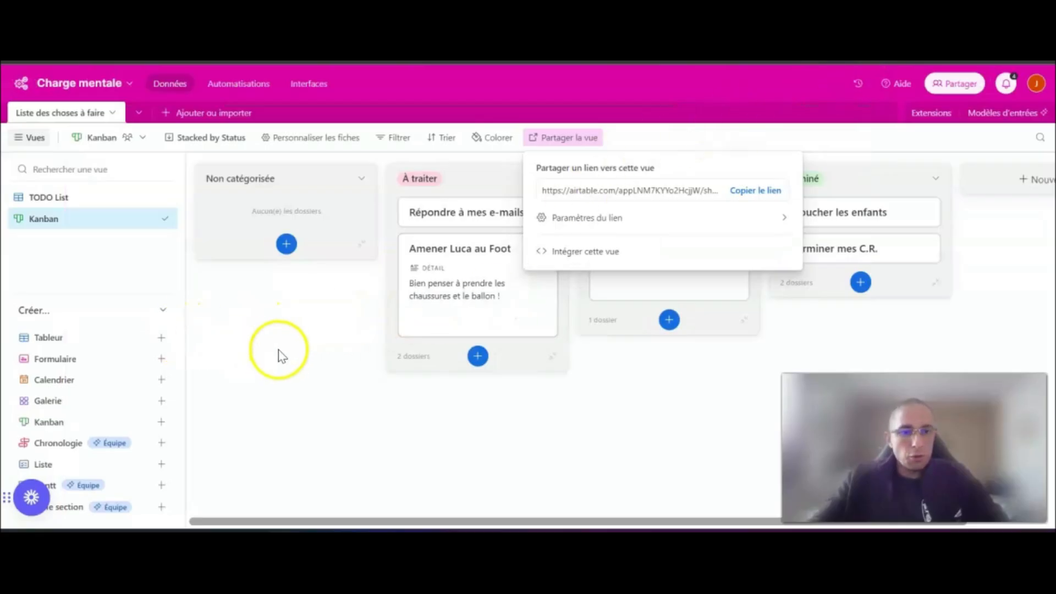
- Preview the description of the Calendrier view type among the views that can be created
{"action": "mouse_move", "coordinate": [82, 366]}
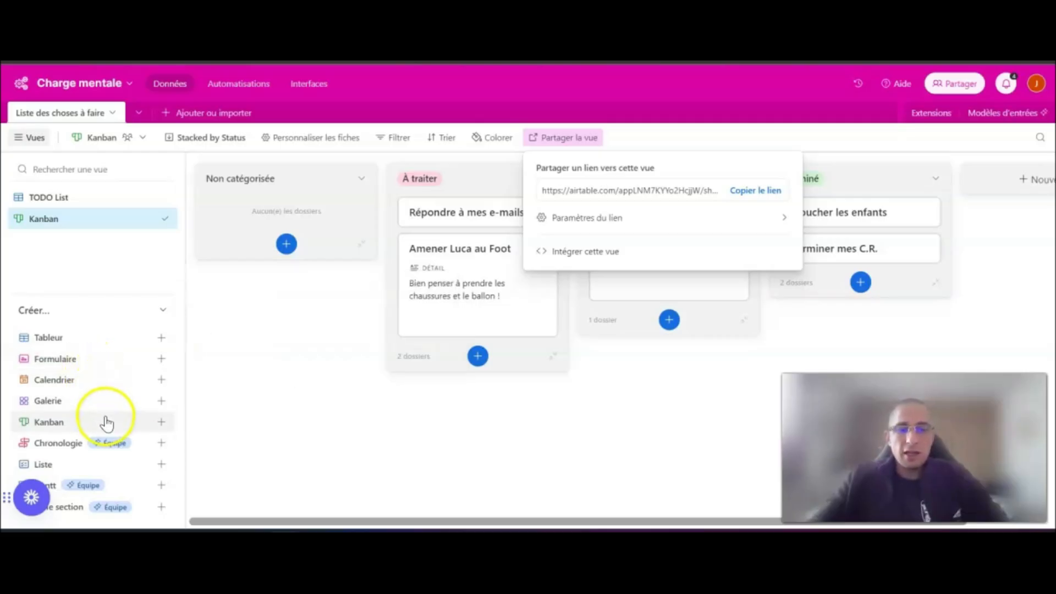
{"action": "mouse_move", "coordinate": [113, 385]}
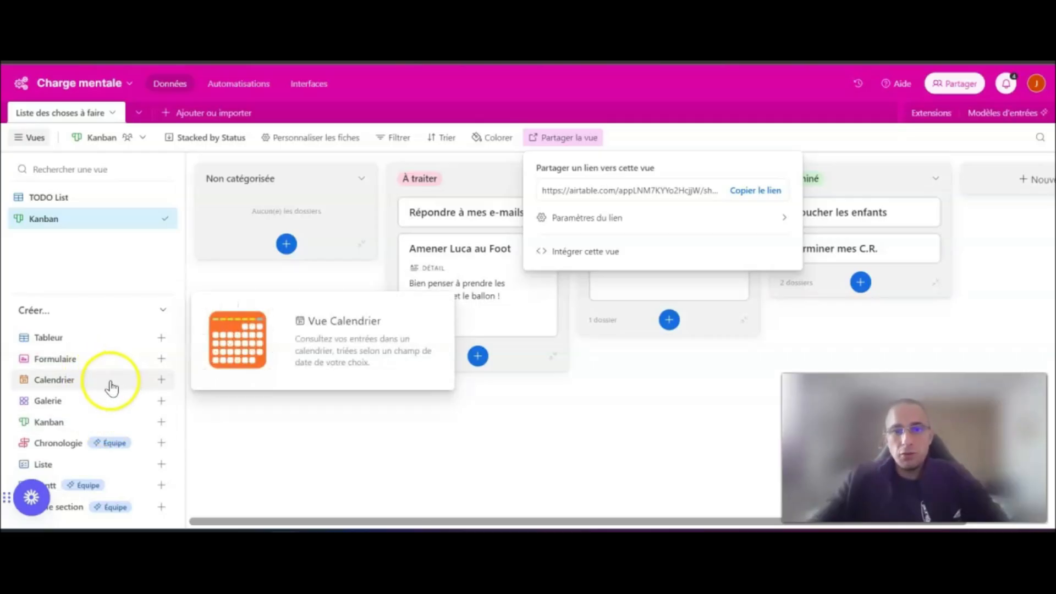